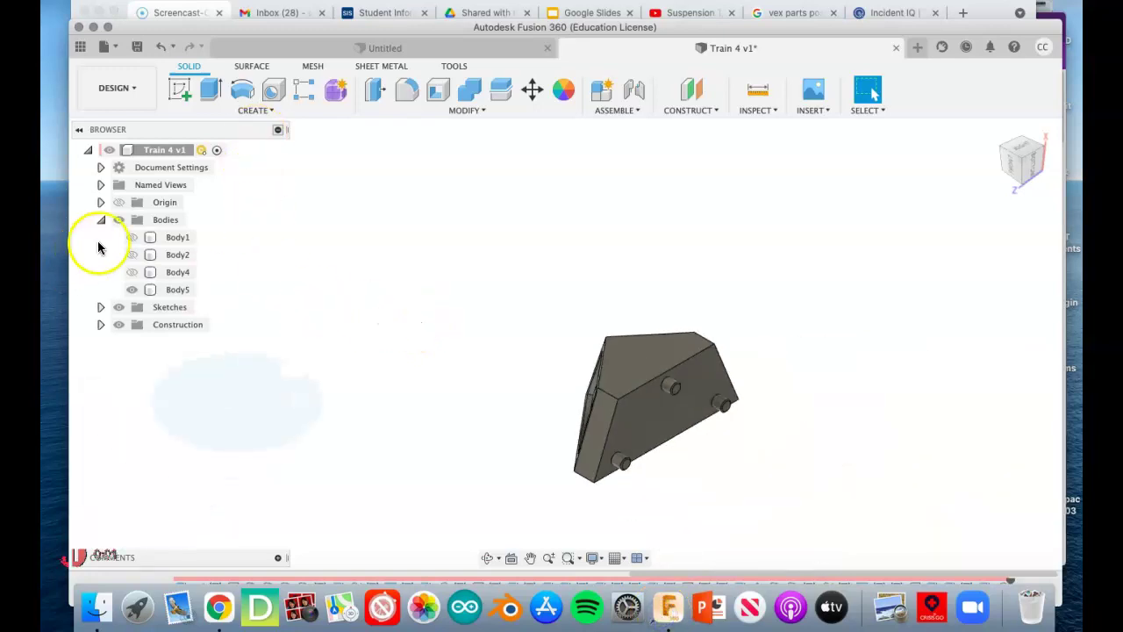
Step: Show the wheel, cone and main train bodies (Body4, Body2, Body1) again
{"action": "left_click", "coordinate": [131, 272]}
{"action": "left_click", "coordinate": [132, 255]}
{"action": "left_click", "coordinate": [132, 237]}
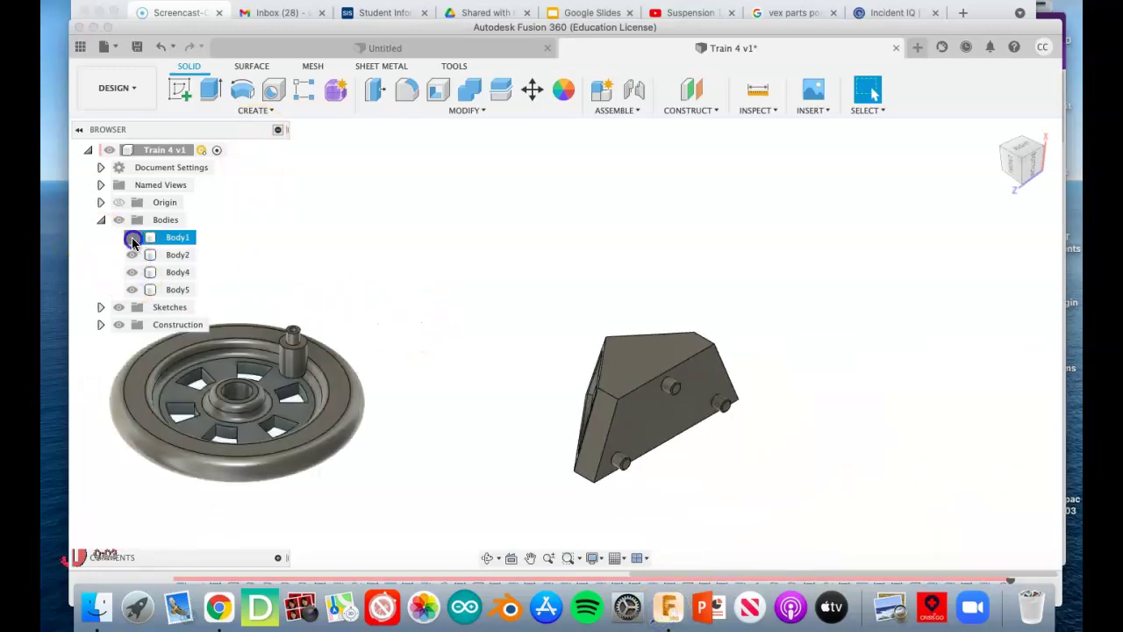
Step: Inspect the bodies from an isometric view and select the wheel to identify it
{"action": "scroll", "coordinate": [459, 323], "scroll_direction": "down", "scroll_amount": 5}
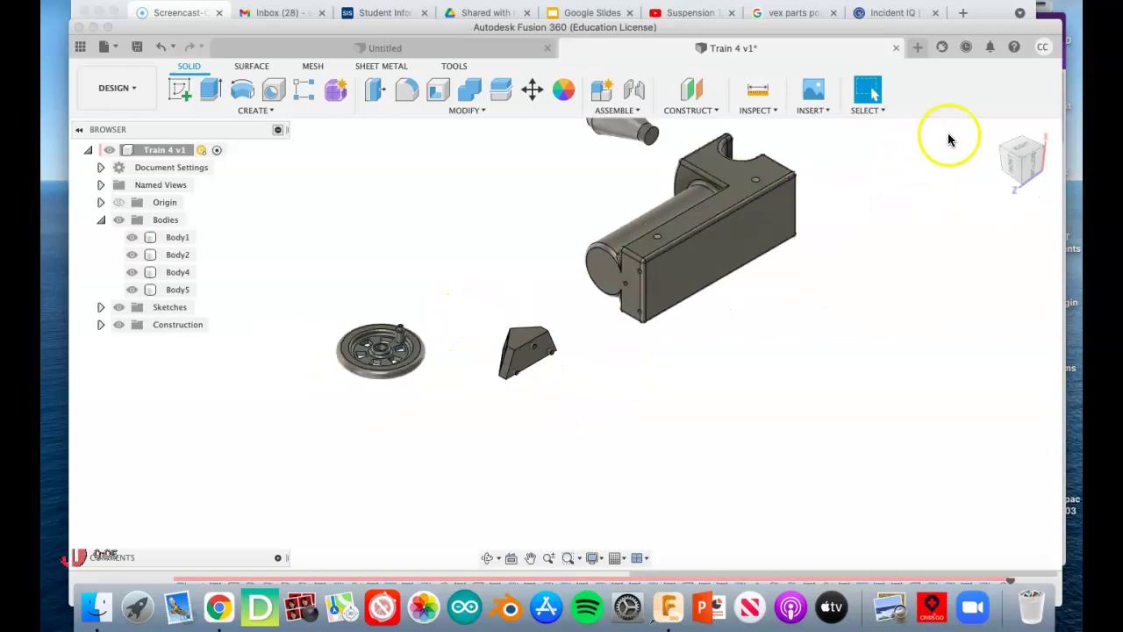
{"action": "left_click", "coordinate": [990, 128]}
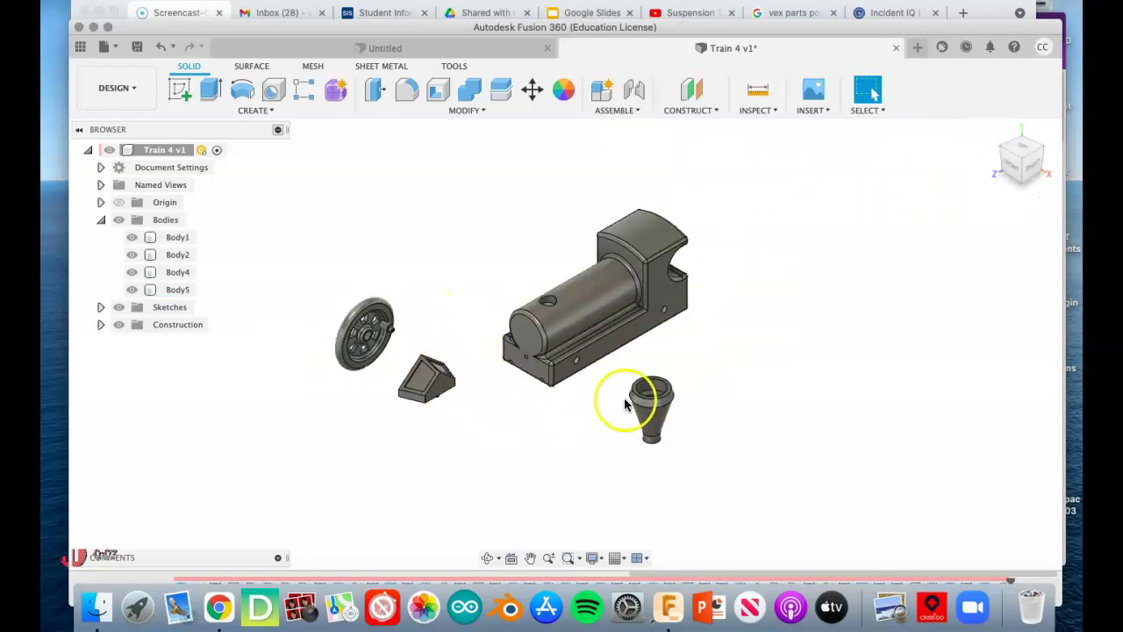
{"action": "scroll", "coordinate": [615, 400], "scroll_direction": "up", "scroll_amount": 3}
{"action": "scroll", "coordinate": [421, 377], "scroll_direction": "down", "scroll_amount": 2}
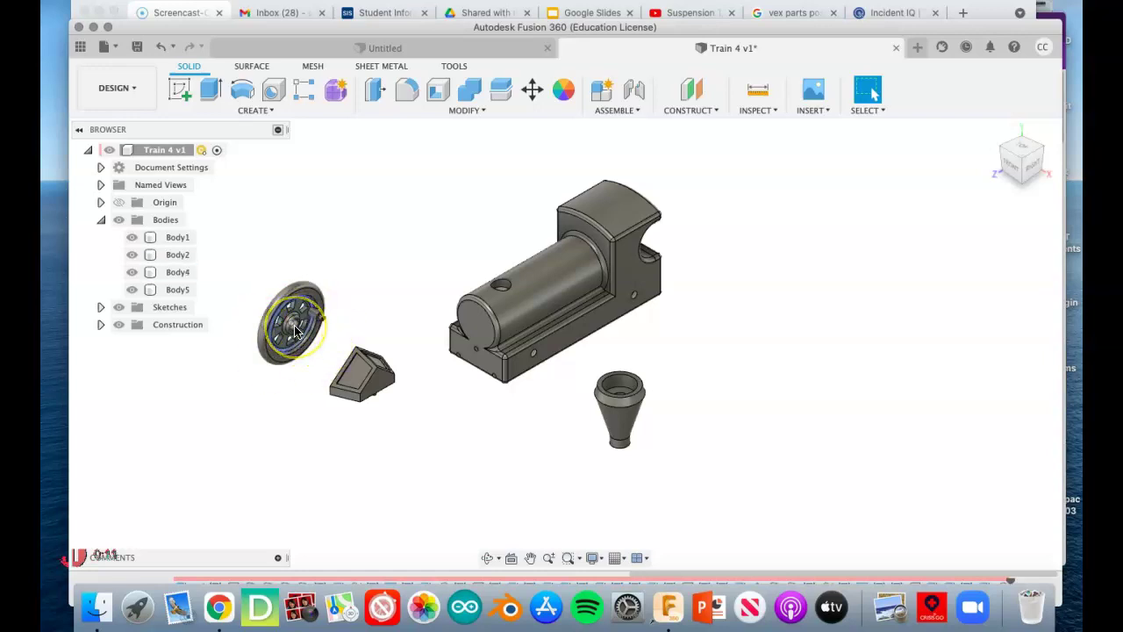
{"action": "left_click", "coordinate": [284, 354]}
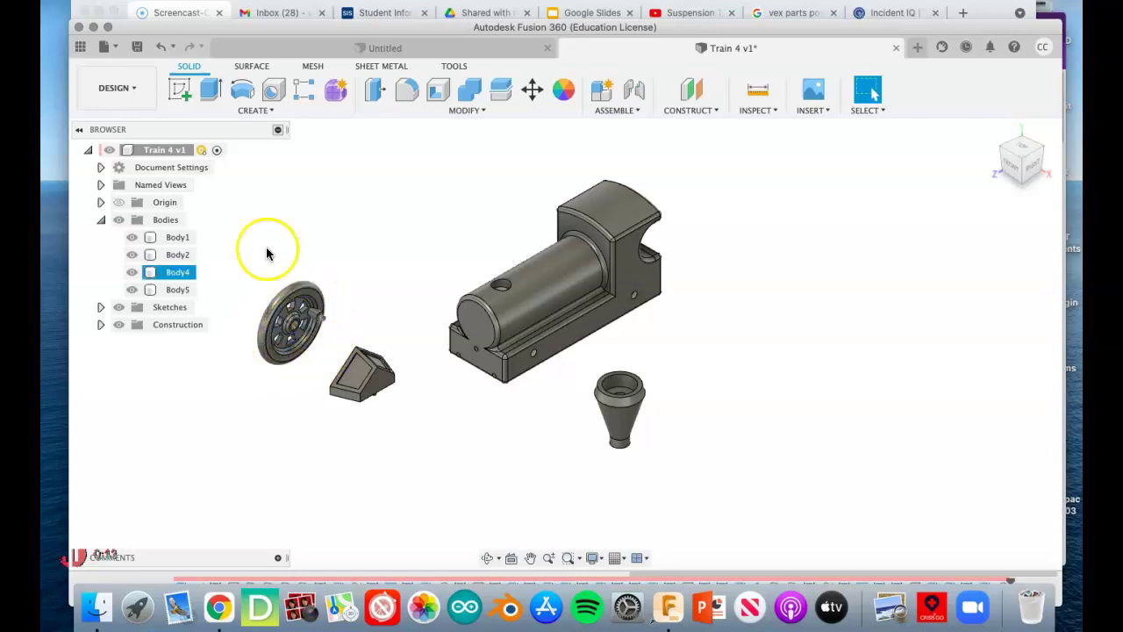
{"action": "left_click", "coordinate": [303, 258]}
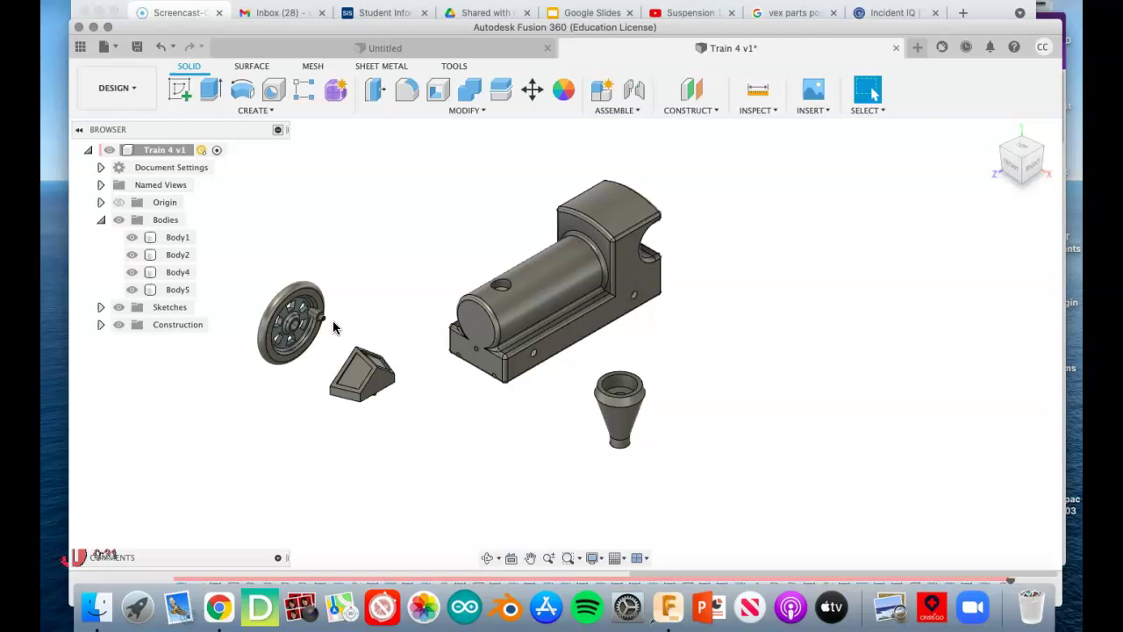
{"action": "left_click_drag", "start_coordinate": [326, 349], "coordinate": [307, 414]}
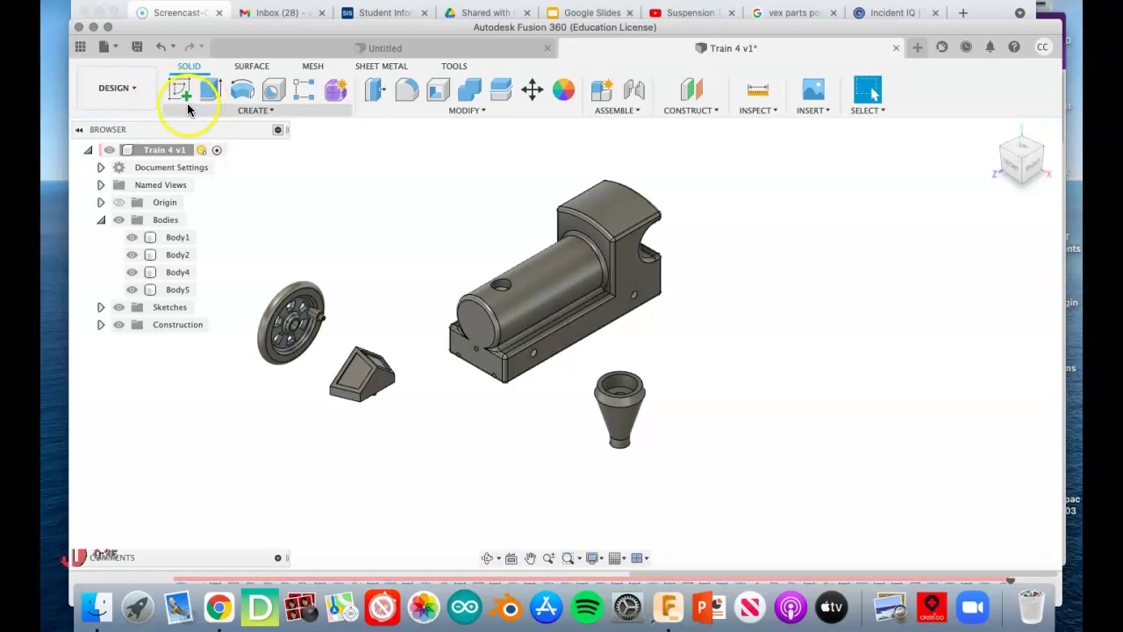
Step: Hide all four bodies and start a sketch on the front origin plane
{"action": "left_click", "coordinate": [132, 288]}
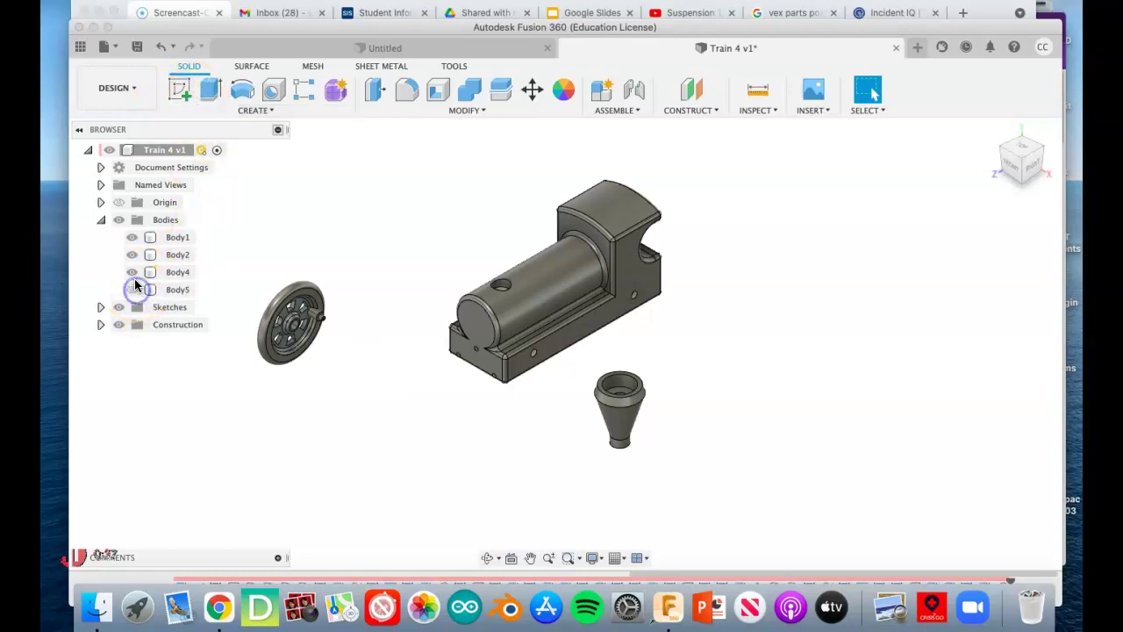
{"action": "left_click", "coordinate": [132, 272]}
{"action": "left_click", "coordinate": [132, 254]}
{"action": "left_click", "coordinate": [131, 237]}
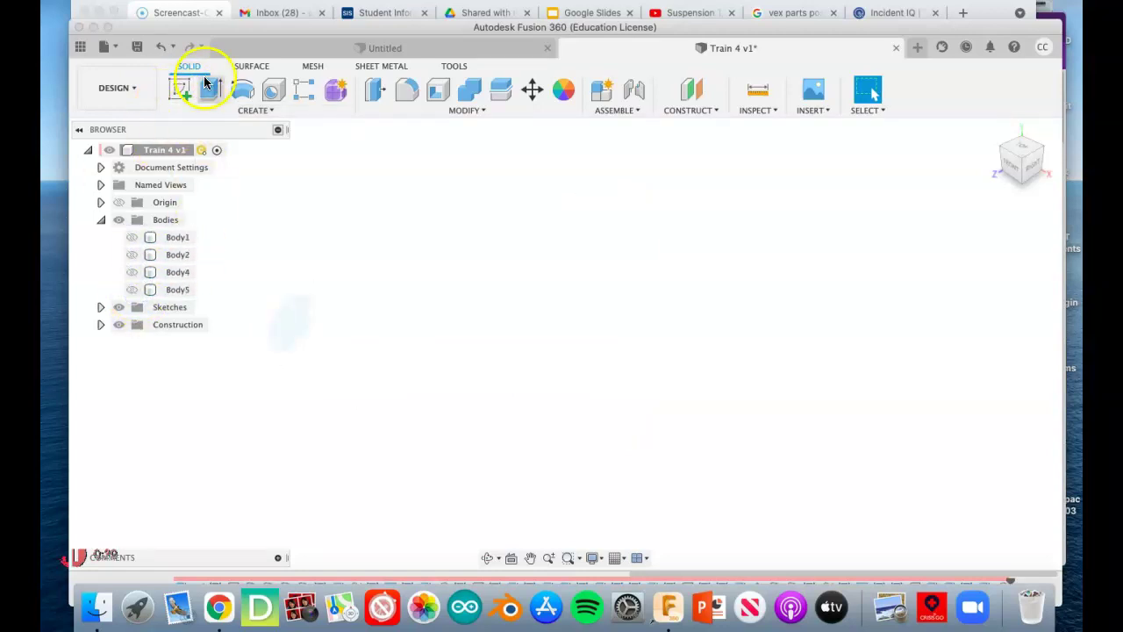
{"action": "left_click", "coordinate": [180, 87]}
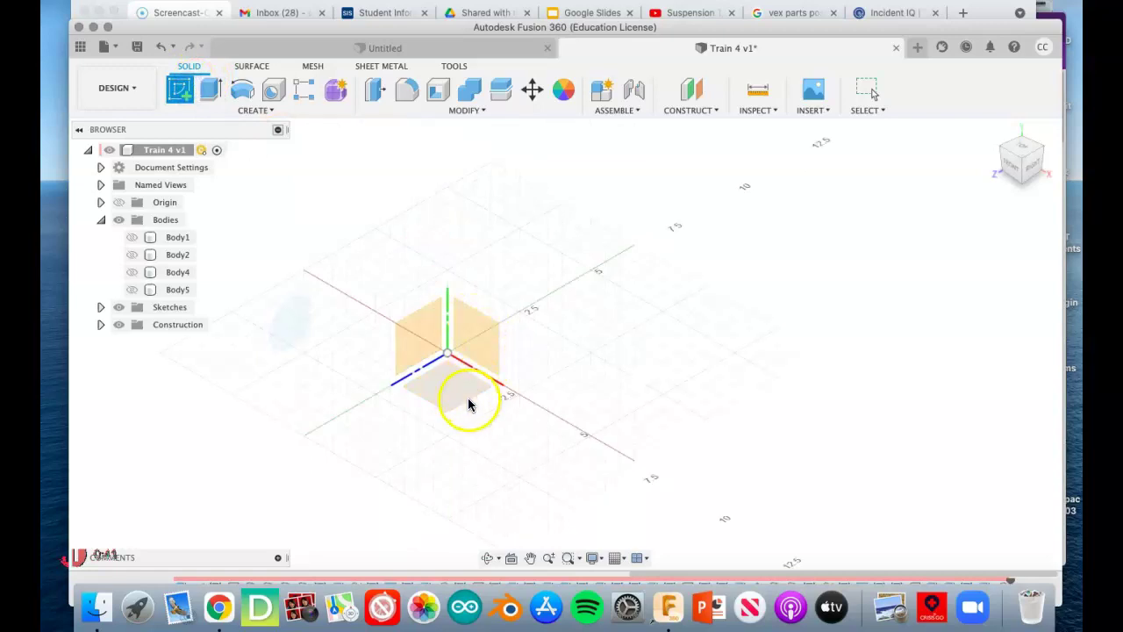
{"action": "left_click", "coordinate": [476, 318]}
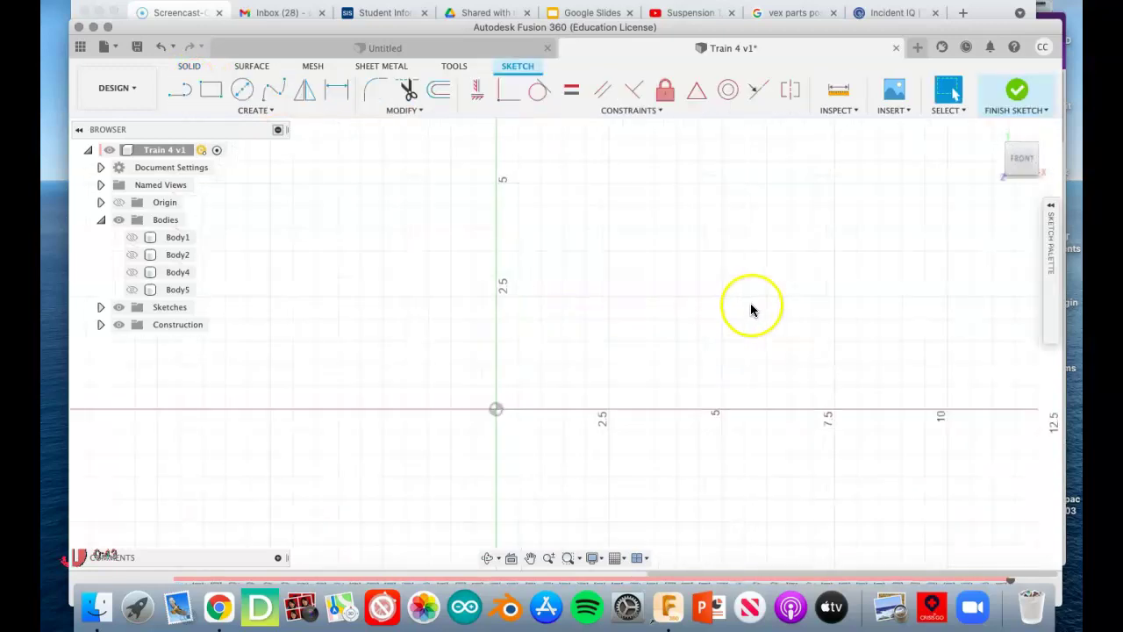
{"action": "middle_click_drag", "start_coordinate": [750, 309], "coordinate": [488, 389]}
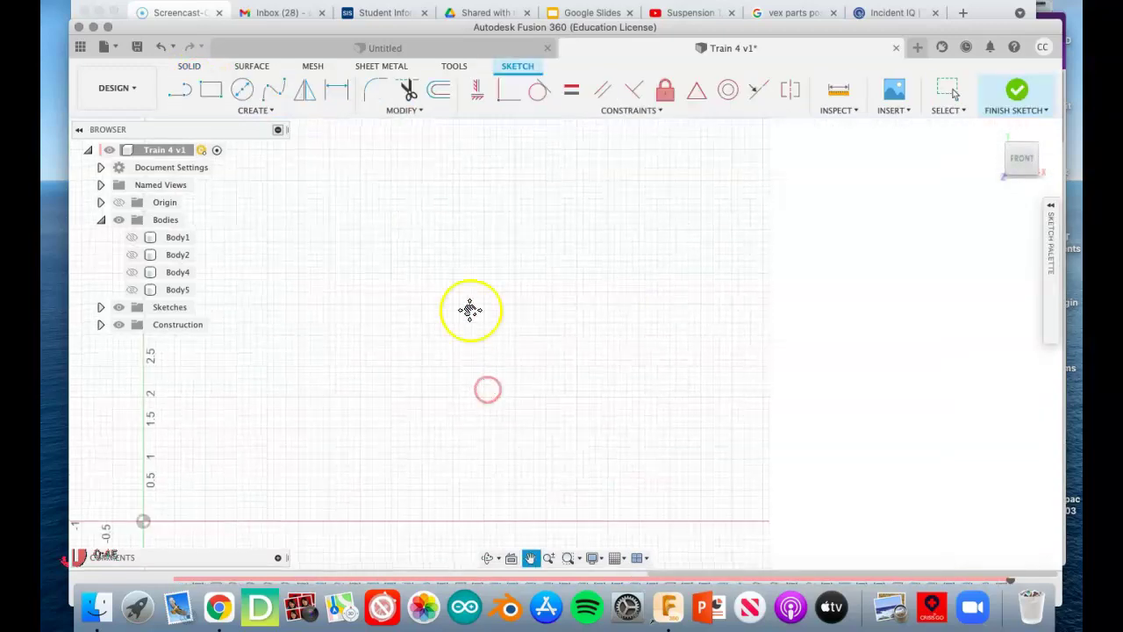
Step: Draw a centre-diameter circle at the origin and dimension it to 2.25 in diameter
{"action": "left_click", "coordinate": [242, 89]}
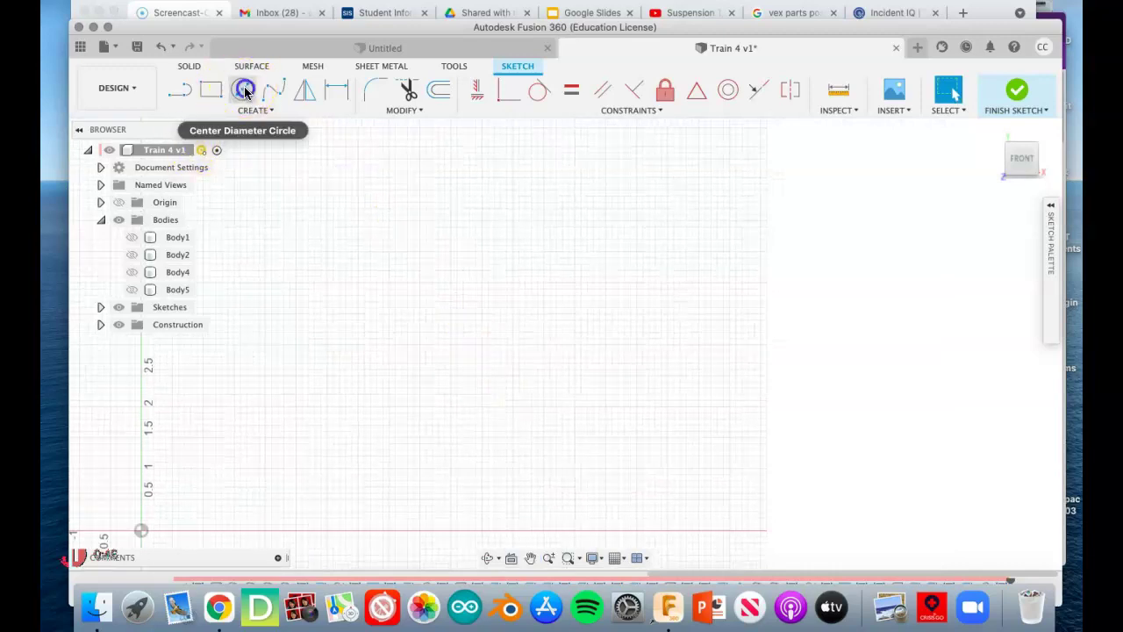
{"action": "left_click", "coordinate": [469, 282]}
{"action": "left_click", "coordinate": [518, 342]}
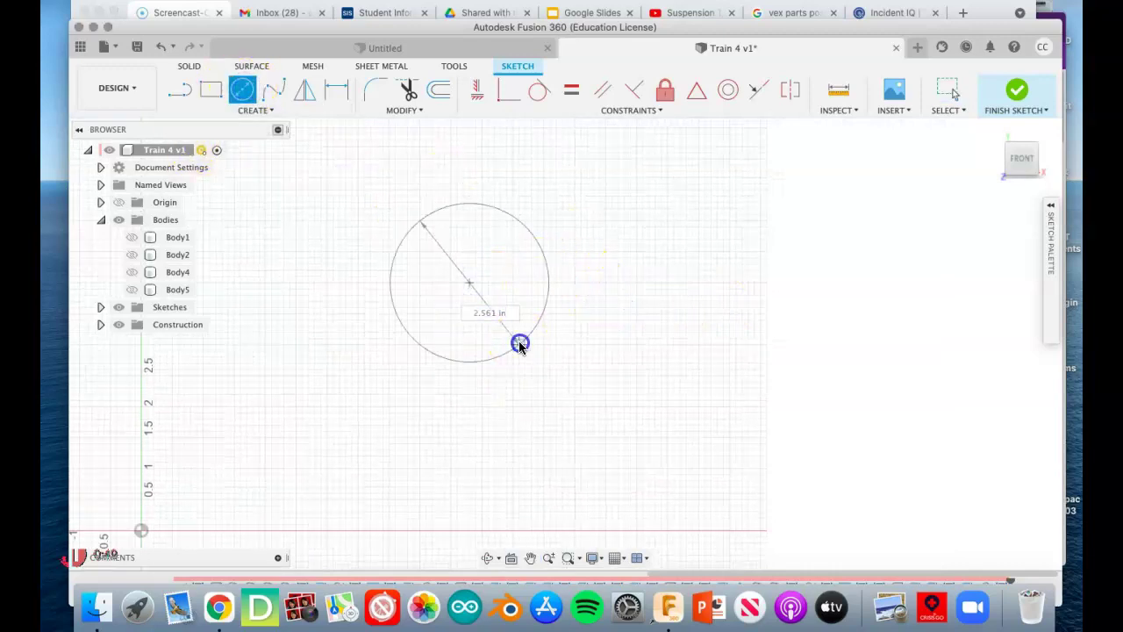
{"action": "right_click", "coordinate": [575, 329]}
{"action": "left_click", "coordinate": [631, 326]}
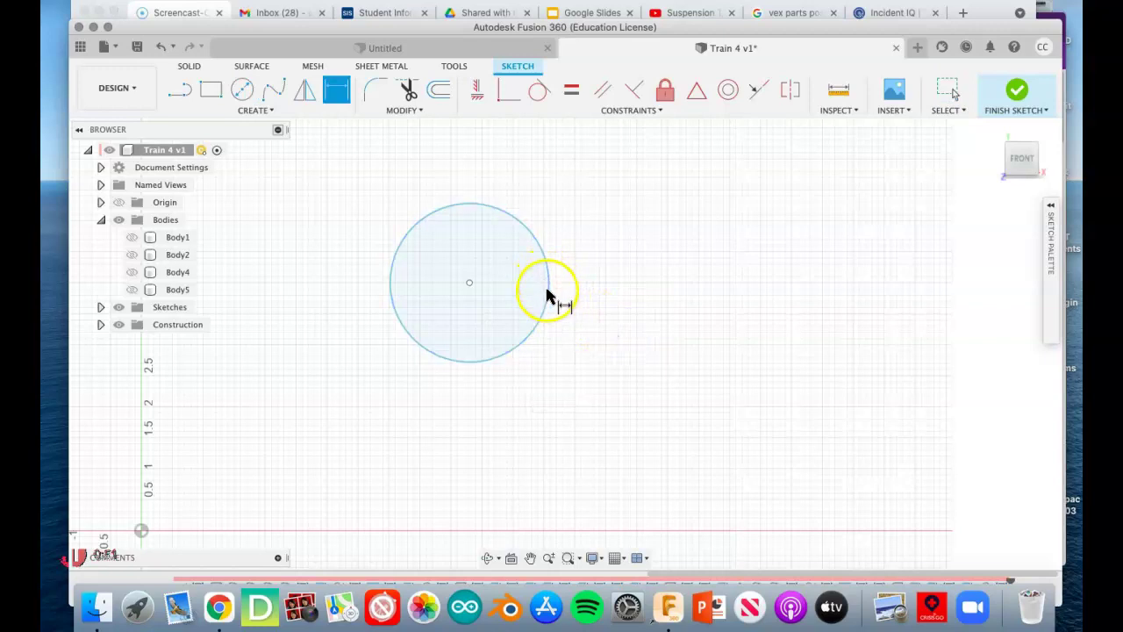
{"action": "left_click", "coordinate": [549, 286]}
{"action": "left_click", "coordinate": [612, 273]}
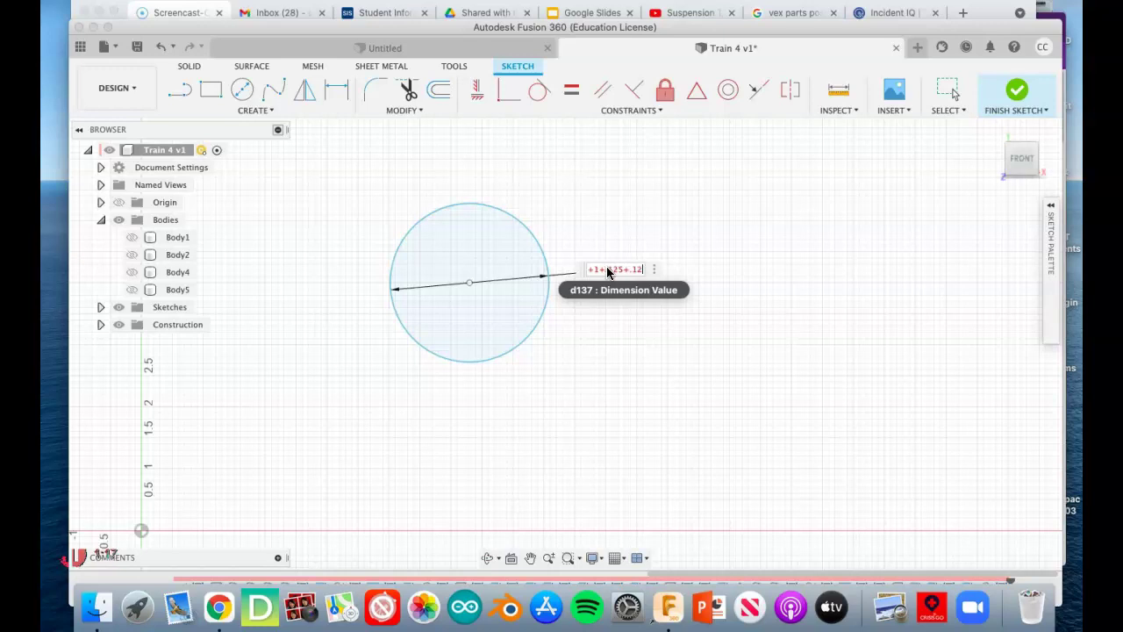
{"action": "key", "text": "Return"}
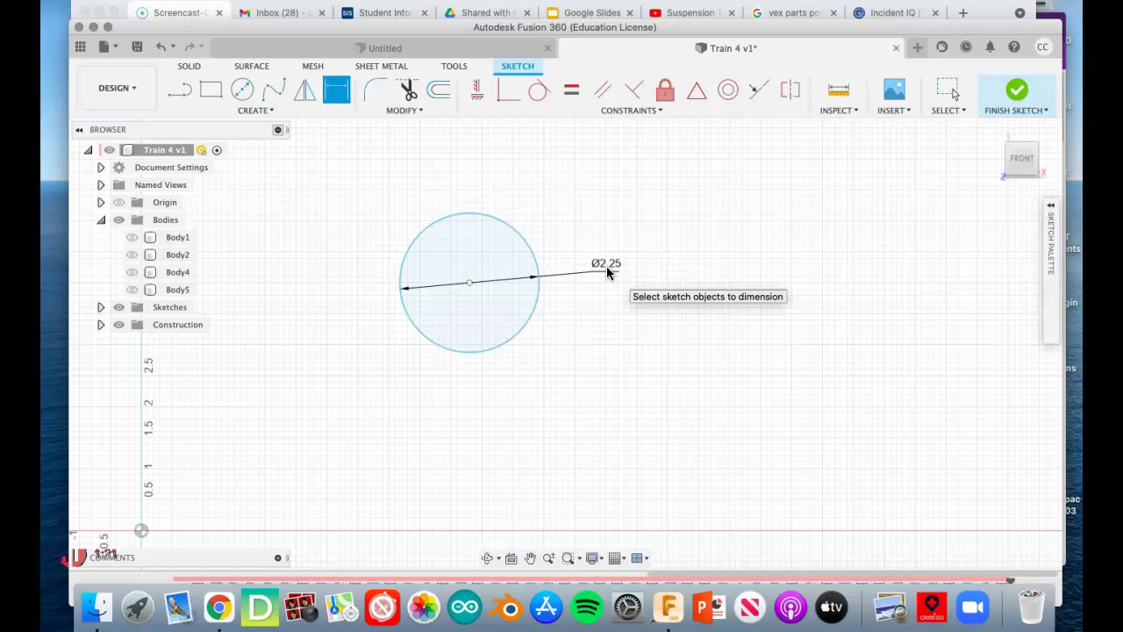
Step: Finish the sketch and extrude the circle 0.25 in into the new disc Body6
{"action": "left_click", "coordinate": [1016, 89]}
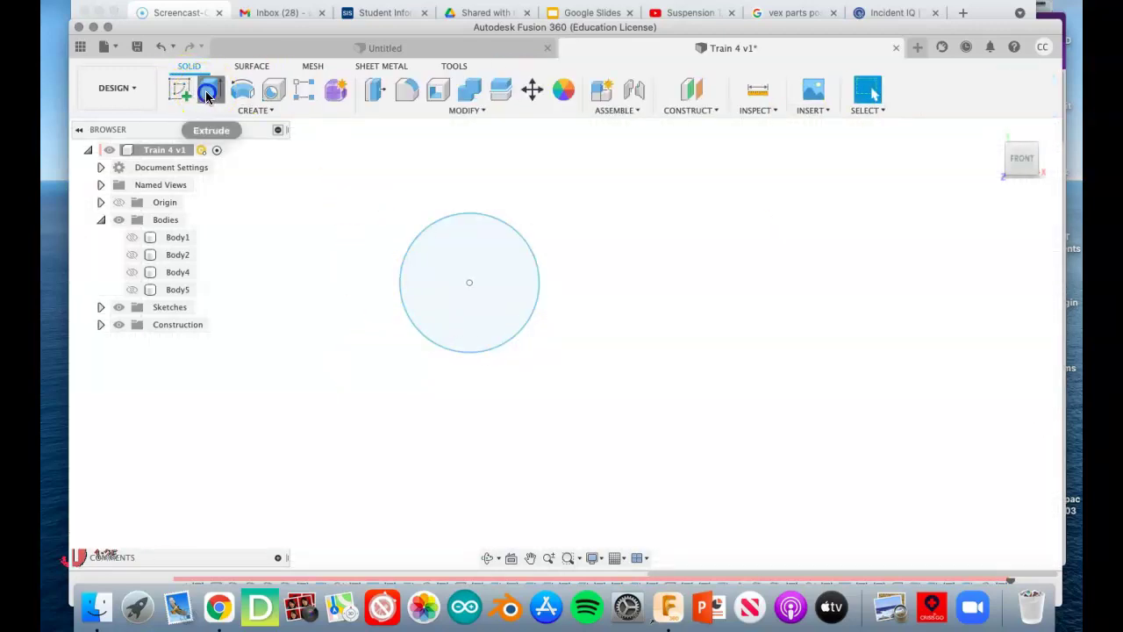
{"action": "left_click", "coordinate": [211, 89]}
{"action": "left_click", "coordinate": [472, 277]}
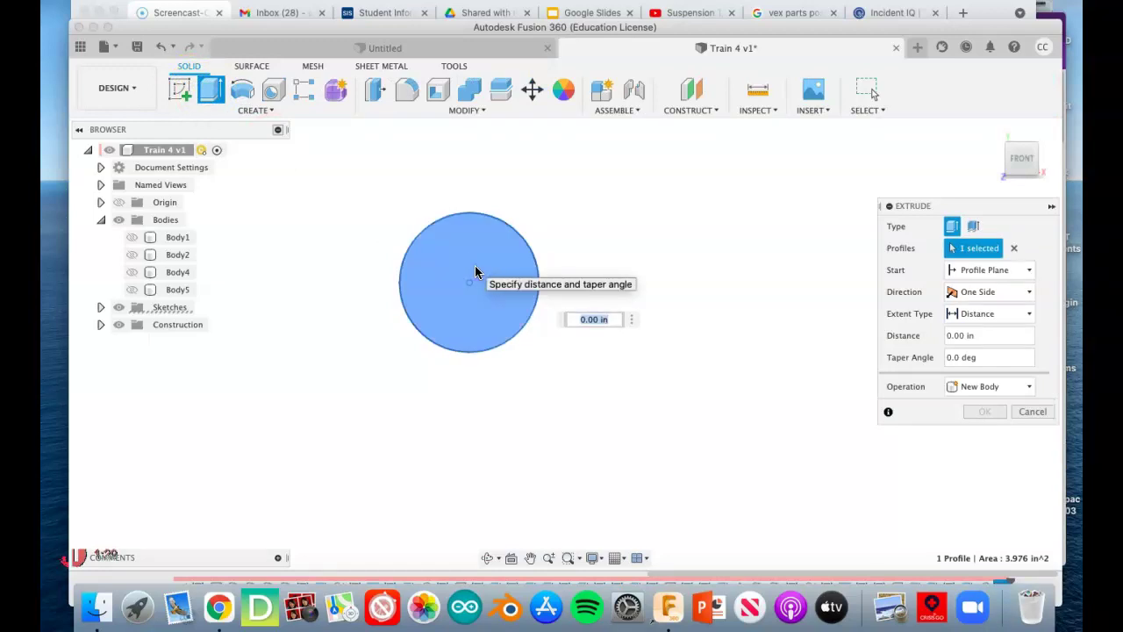
{"action": "key", "text": "Return"}
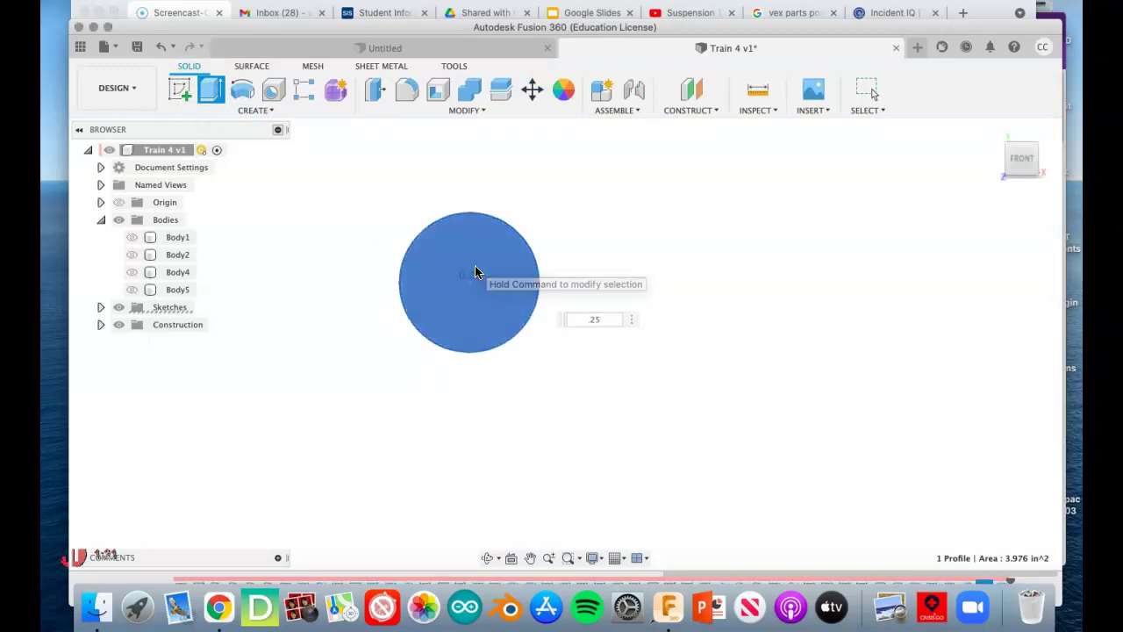
{"action": "left_click", "coordinate": [865, 246]}
{"action": "left_click", "coordinate": [1010, 151]}
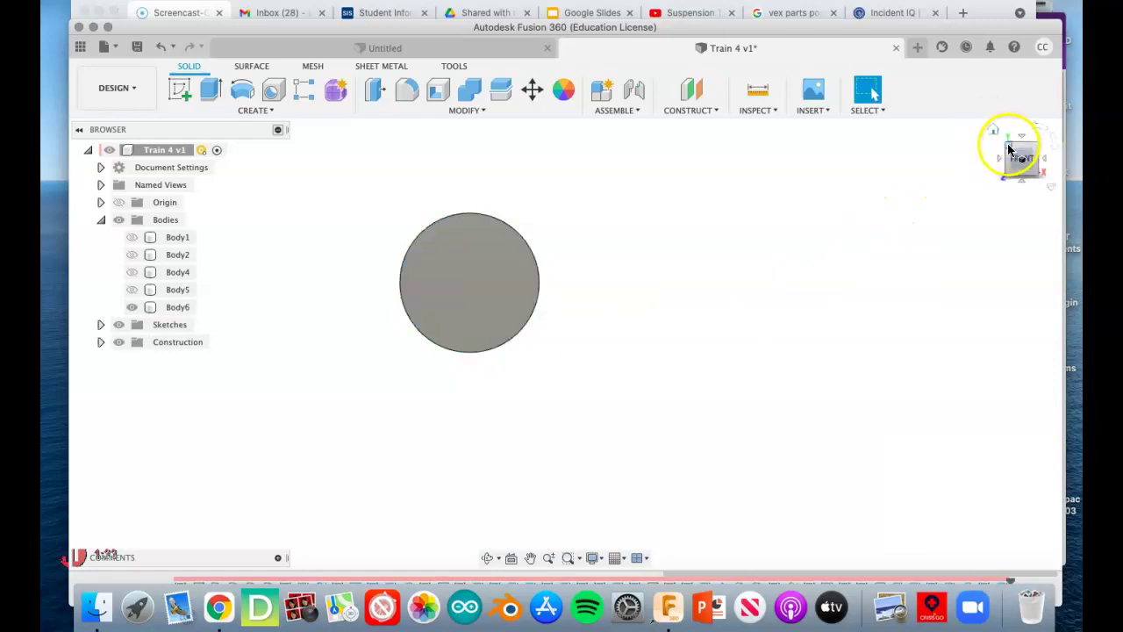
{"action": "middle_click_drag", "start_coordinate": [764, 311], "coordinate": [535, 304], "text": "shift"}
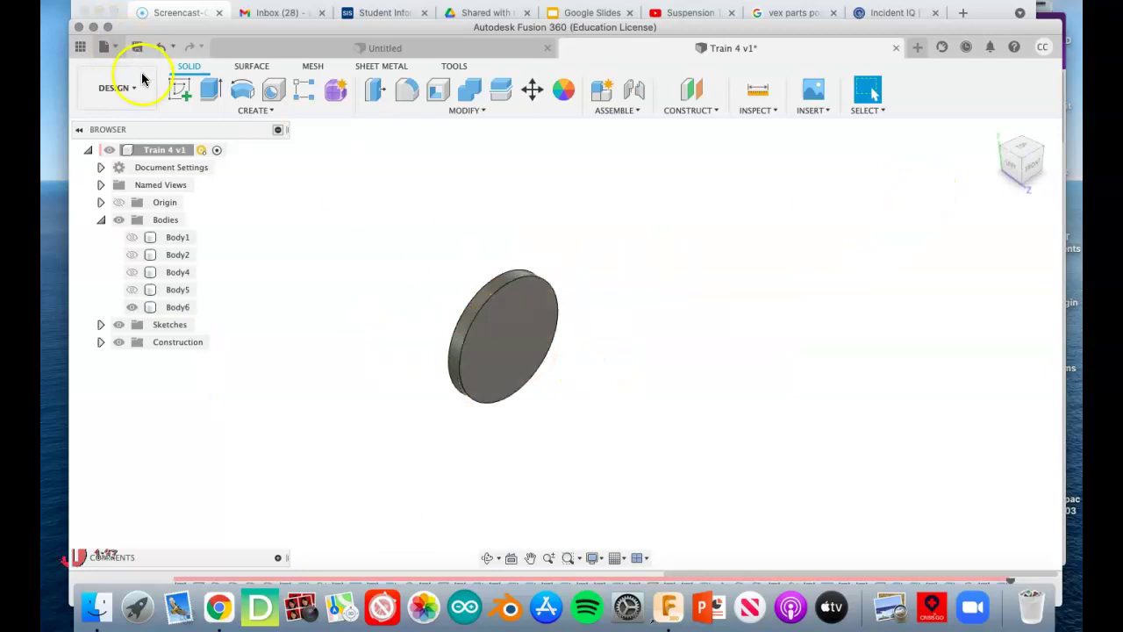
Step: Sketch three concentric circles on the disc's front face, centred on the disc
{"action": "left_click", "coordinate": [179, 88]}
{"action": "left_click", "coordinate": [518, 352]}
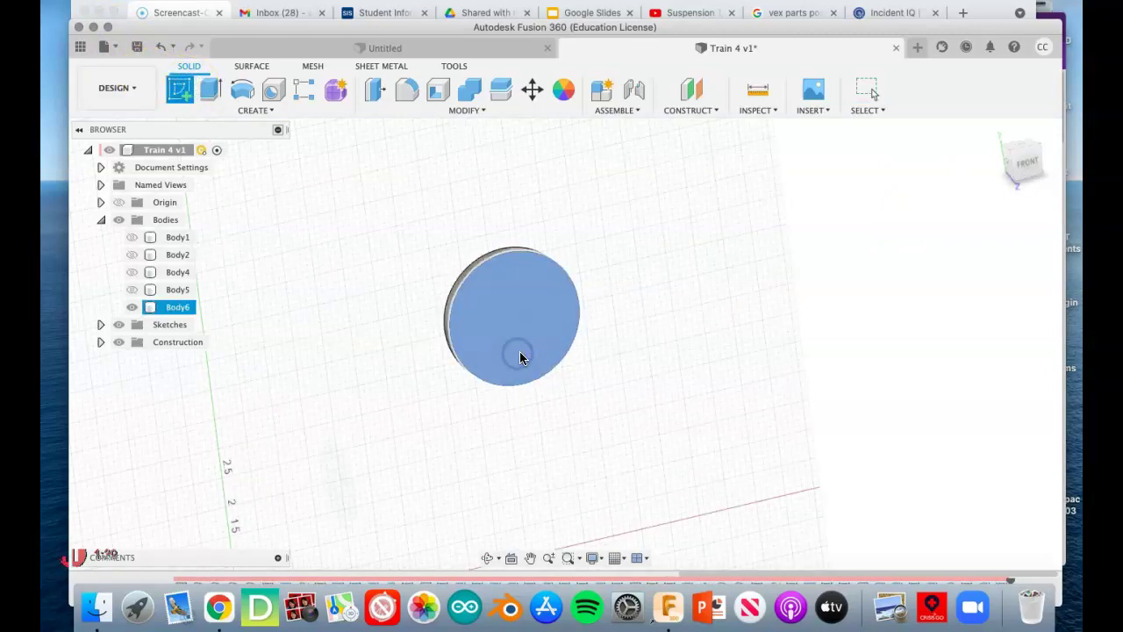
{"action": "left_click", "coordinate": [242, 89]}
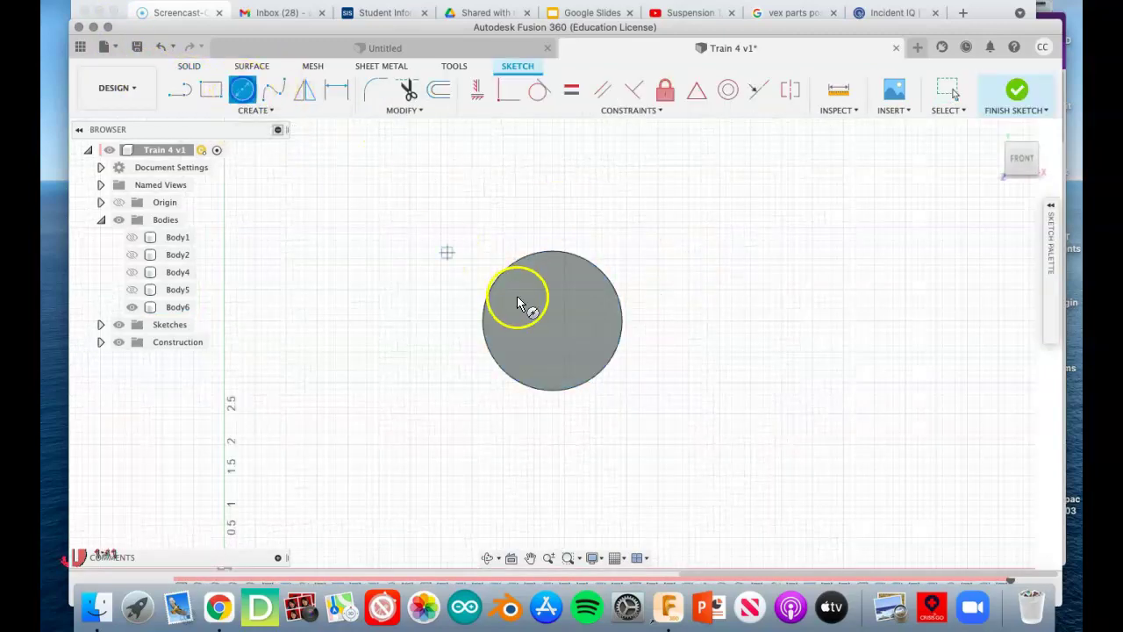
{"action": "left_click", "coordinate": [557, 325]}
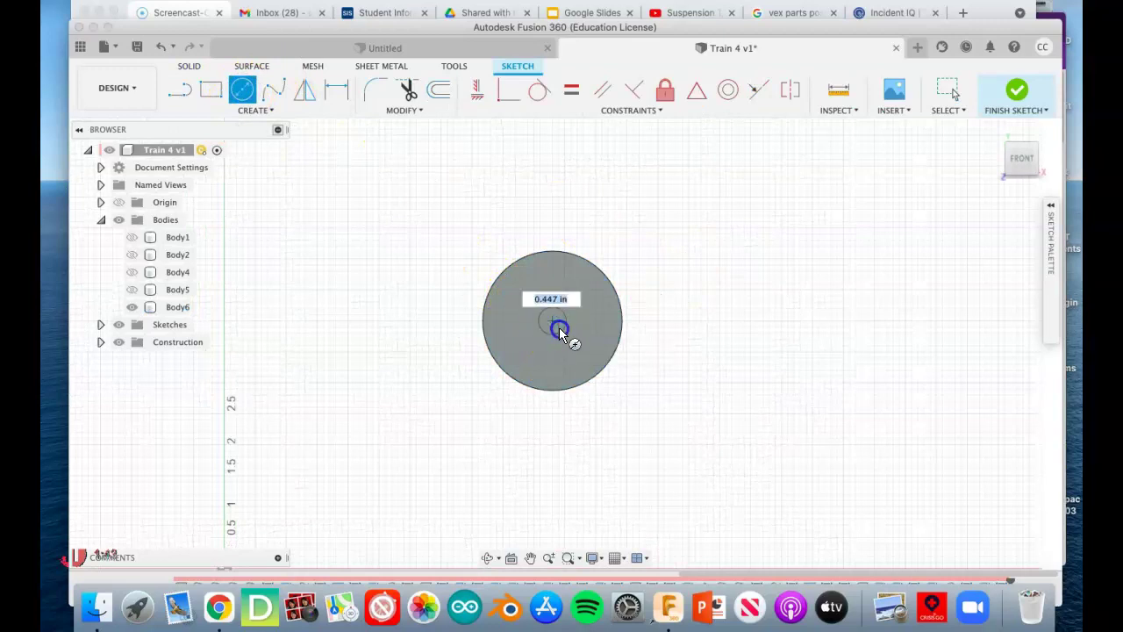
{"action": "left_click", "coordinate": [562, 334]}
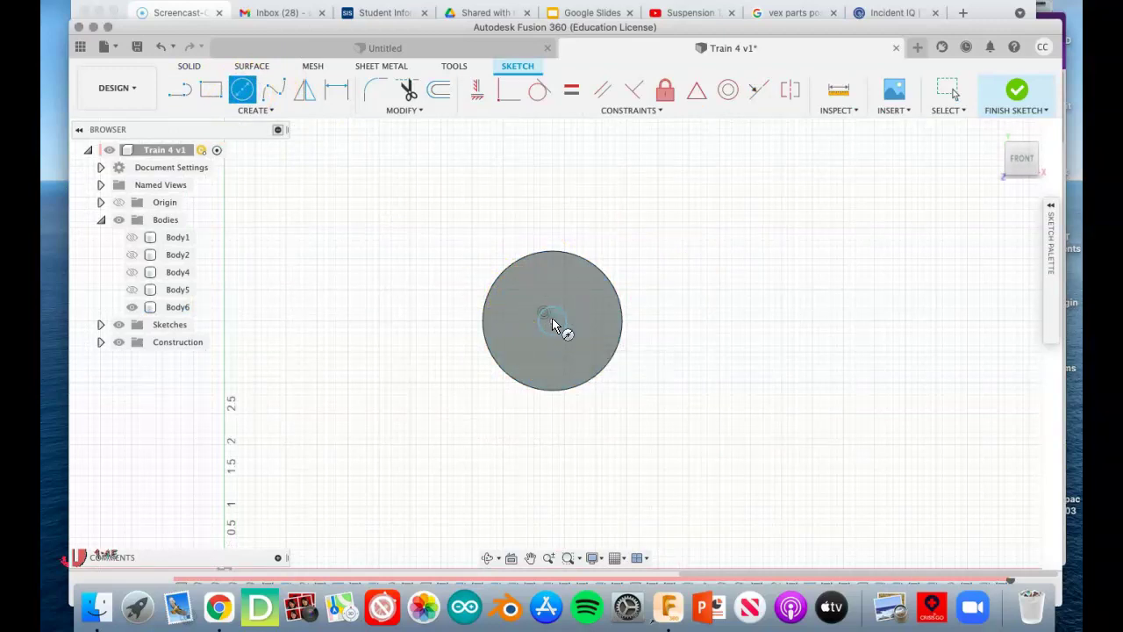
{"action": "left_click", "coordinate": [552, 323]}
{"action": "left_click", "coordinate": [574, 342]}
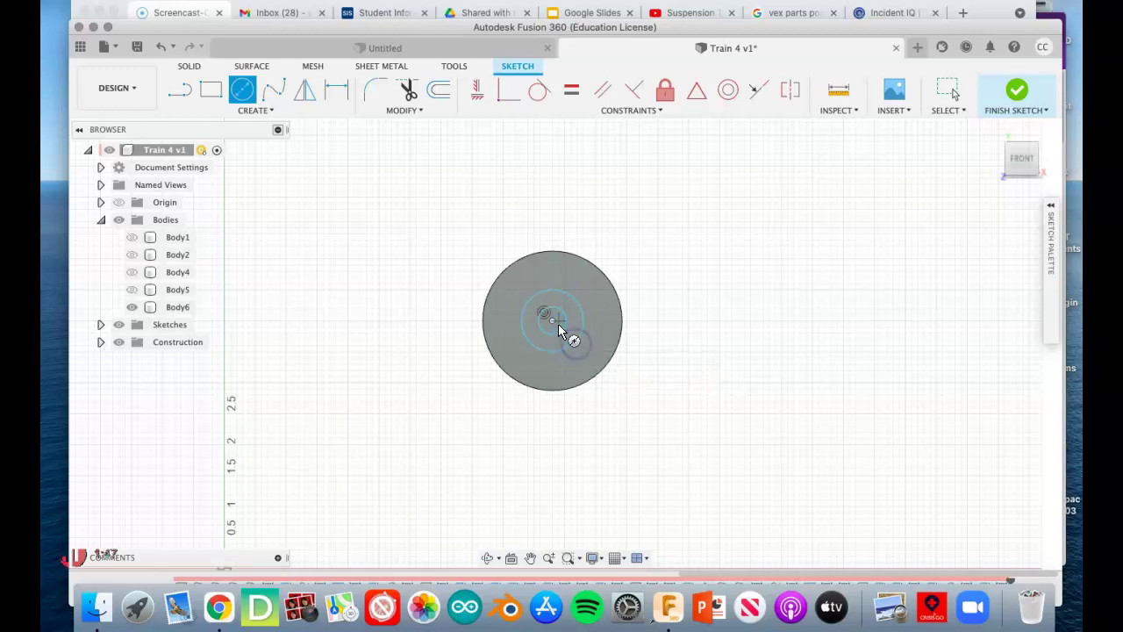
{"action": "left_click", "coordinate": [553, 323]}
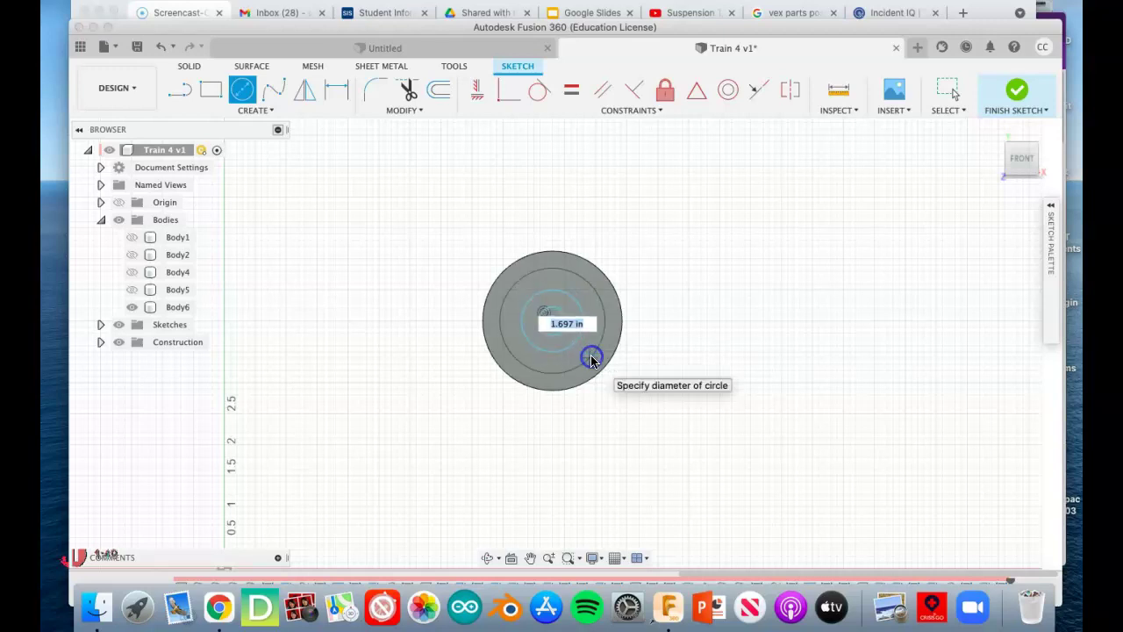
{"action": "left_click", "coordinate": [592, 356]}
{"action": "right_click", "coordinate": [682, 259]}
{"action": "left_click", "coordinate": [726, 260]}
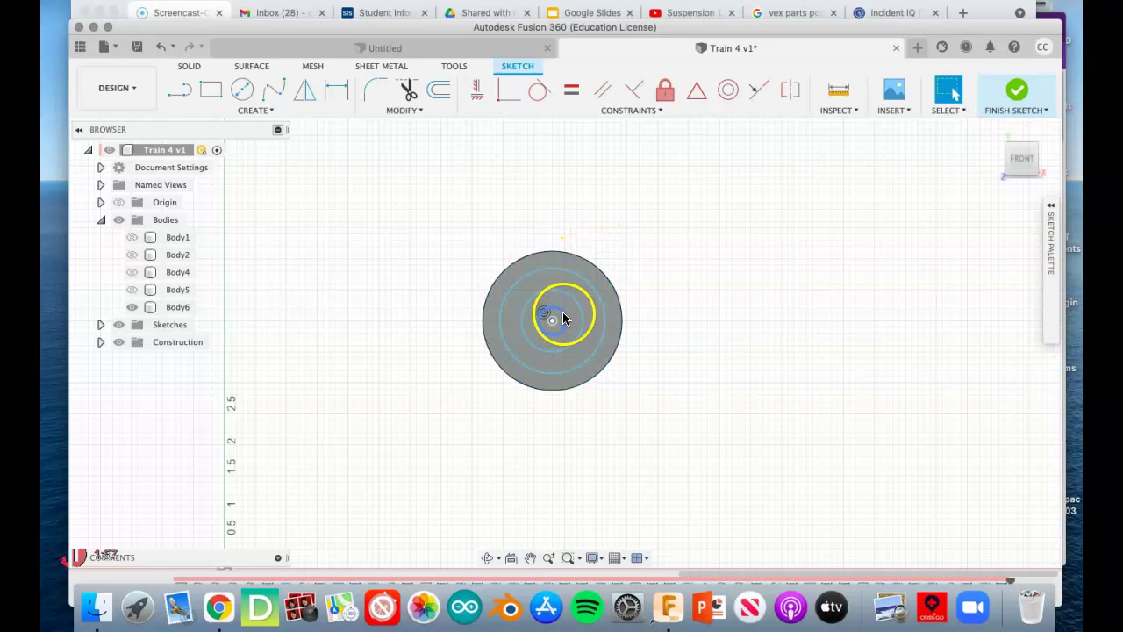
Step: Dimension the three circles to diameters 0.28, 0.50 and 1.50 in
{"action": "key", "text": "d"}
{"action": "left_click", "coordinate": [563, 316]}
{"action": "left_click", "coordinate": [650, 257]}
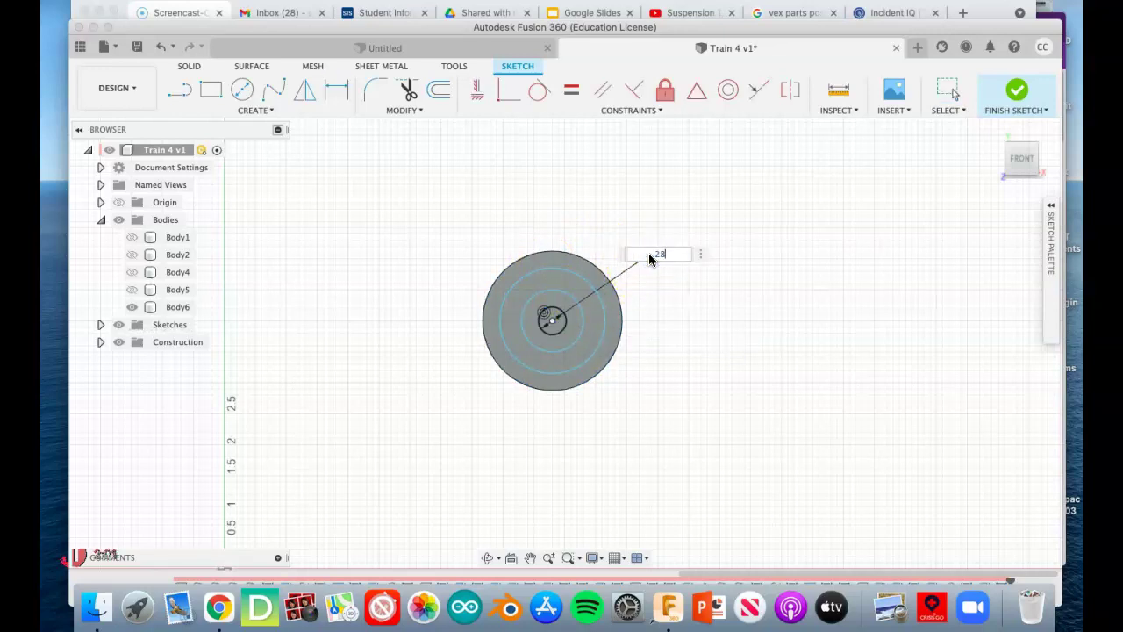
{"action": "type", "text": ".280"}
{"action": "key", "text": "Return"}
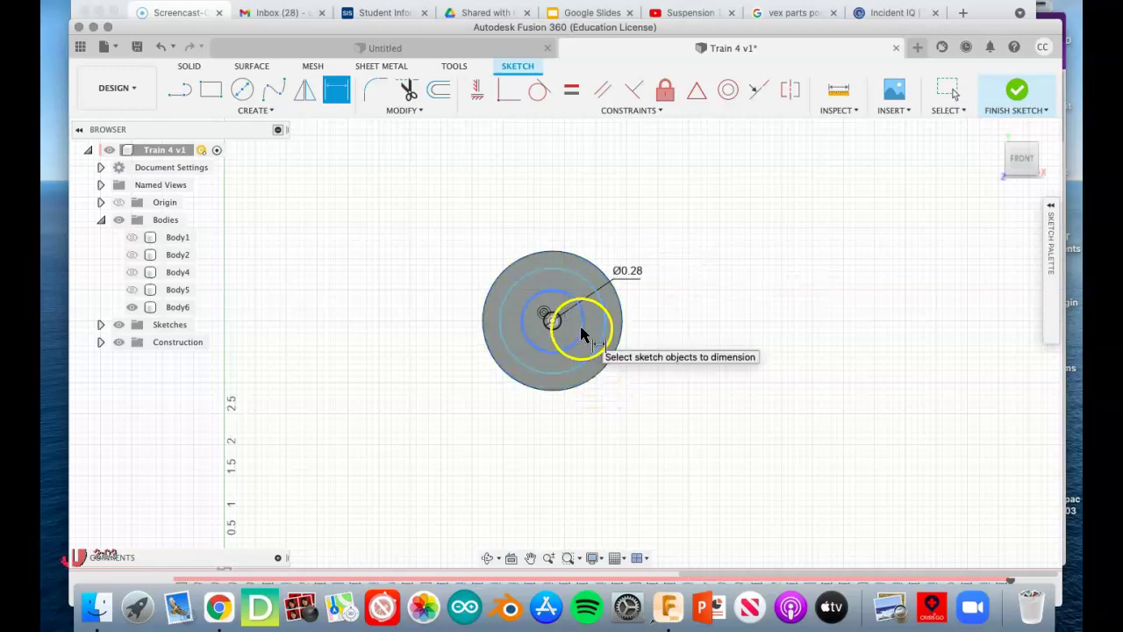
{"action": "left_click", "coordinate": [665, 318]}
{"action": "left_click", "coordinate": [629, 231]}
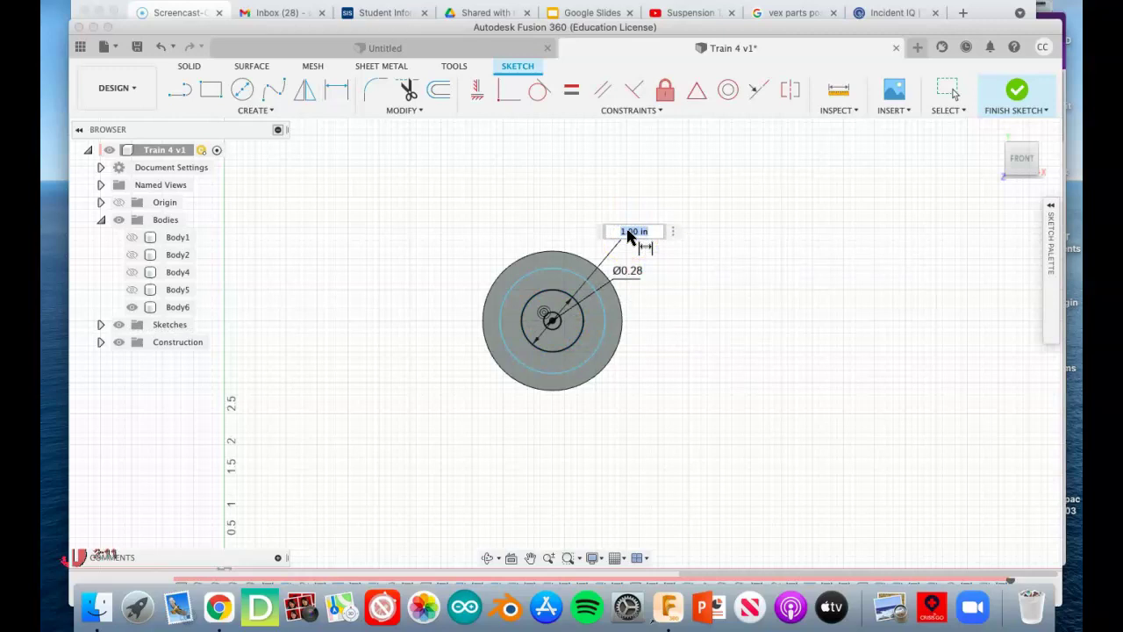
{"action": "type", "text": ".5"}
{"action": "key", "text": "Return"}
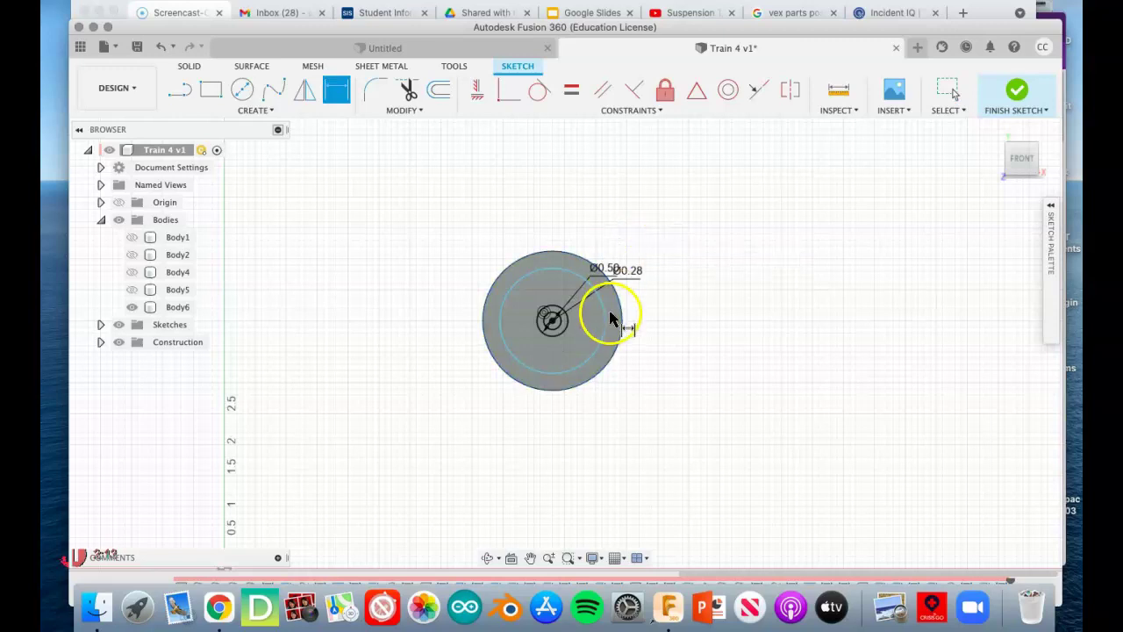
{"action": "left_click", "coordinate": [608, 321]}
{"action": "left_click", "coordinate": [664, 219]}
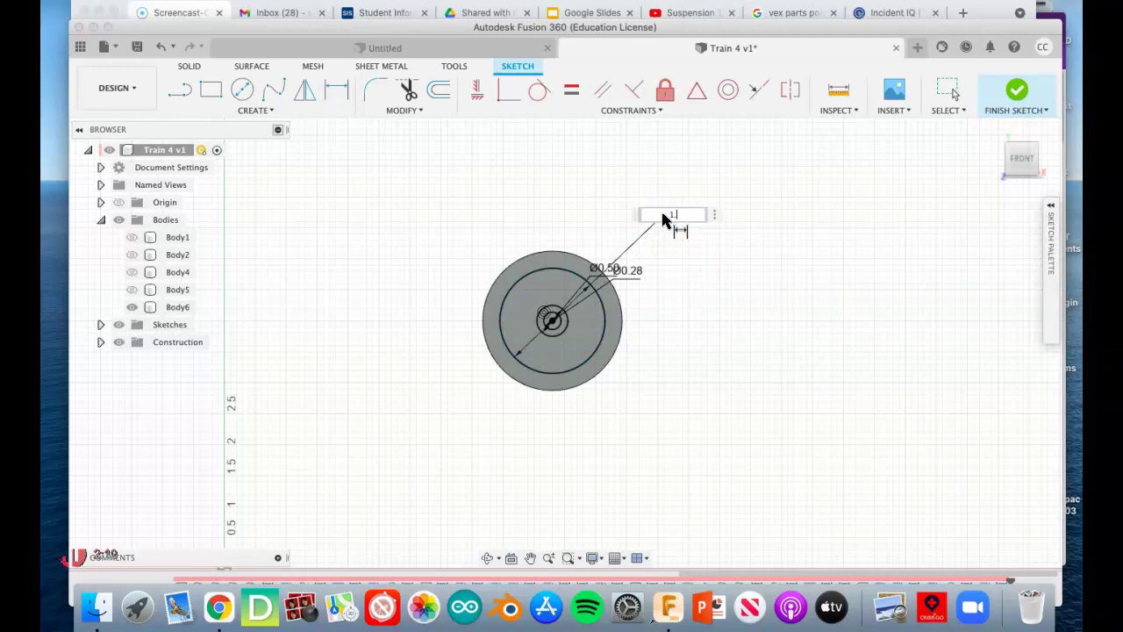
{"action": "type", "text": "1.5"}
{"action": "key", "text": "Return"}
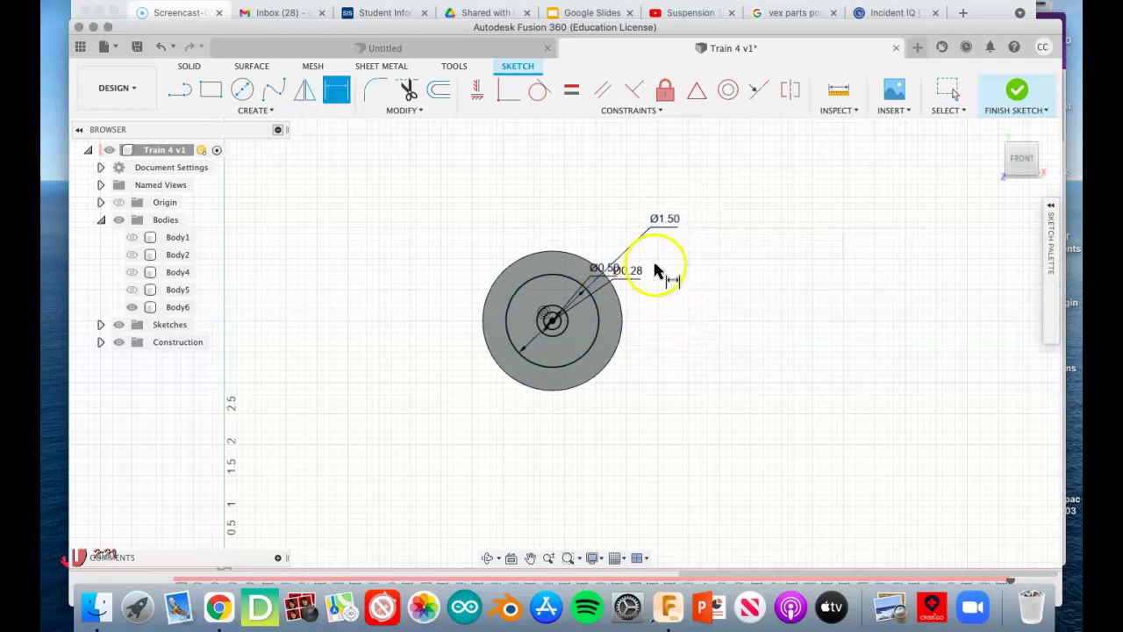
{"action": "left_click", "coordinate": [617, 300]}
{"action": "key", "text": "Escape"}
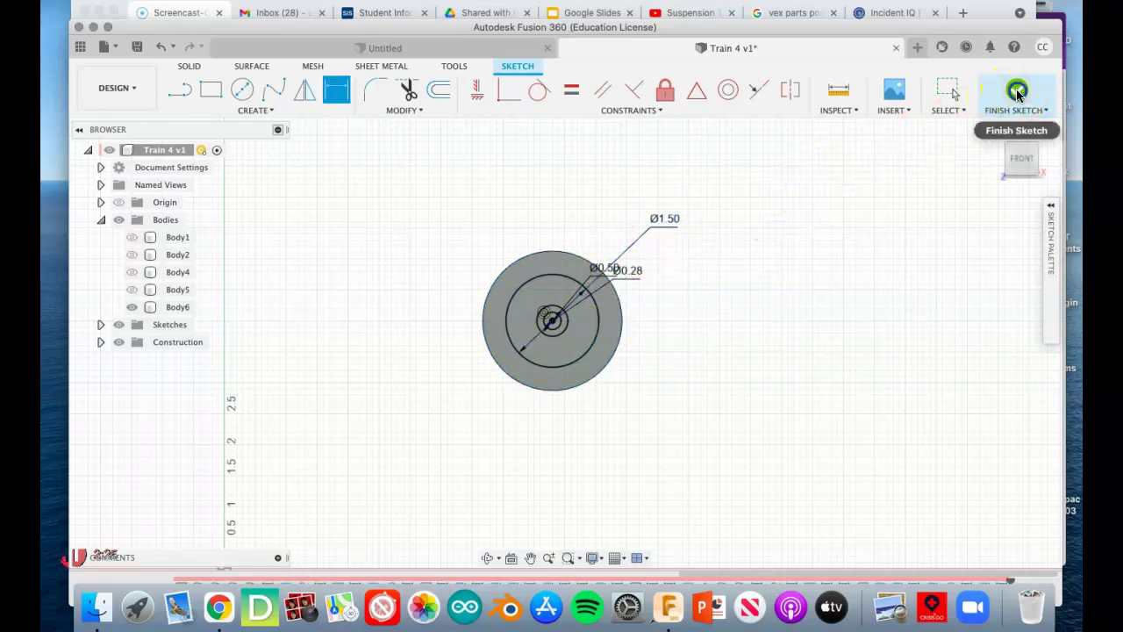
Step: Finish the sketch and set up a Cut extrusion of the Ø0.28 in centre circle at -1.70 in
{"action": "key", "text": "Escape"}
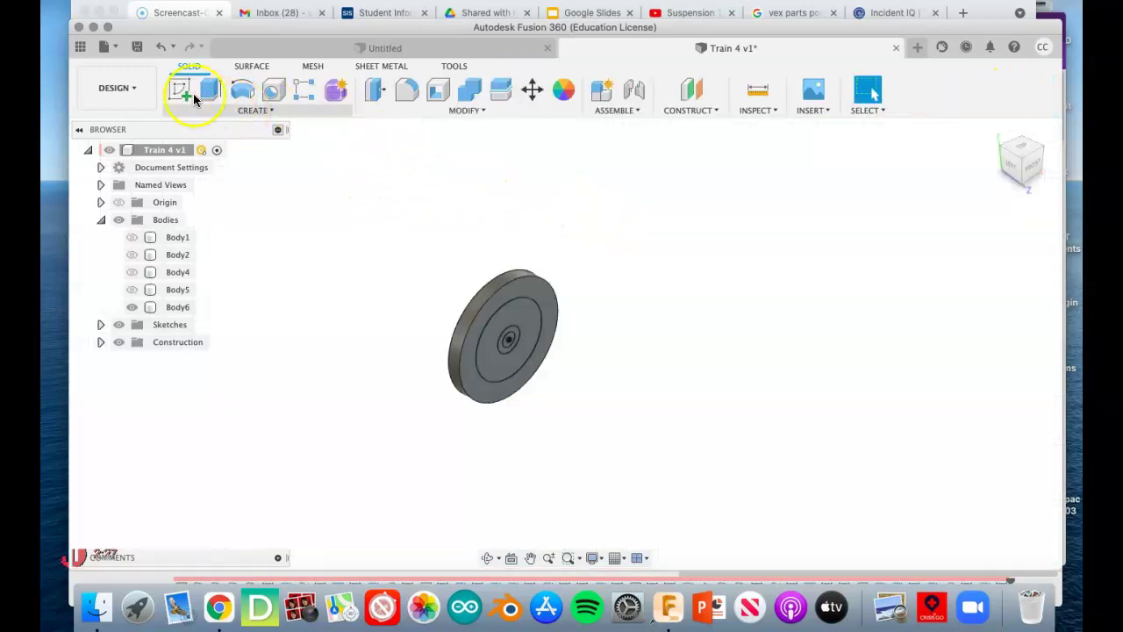
{"action": "left_click", "coordinate": [211, 91]}
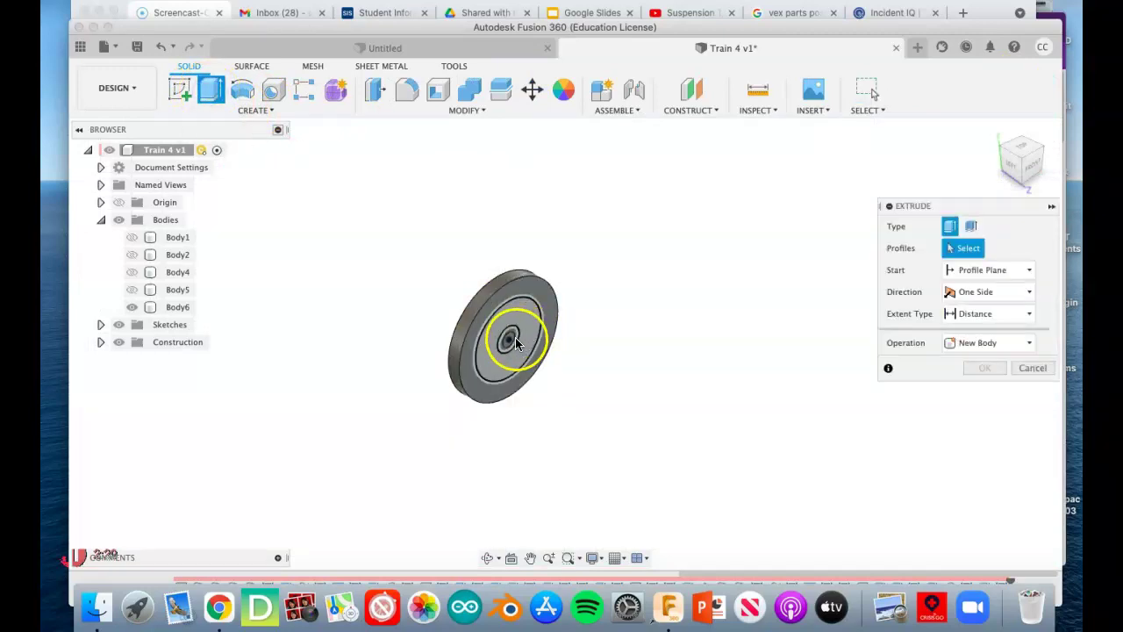
{"action": "left_click", "coordinate": [512, 343]}
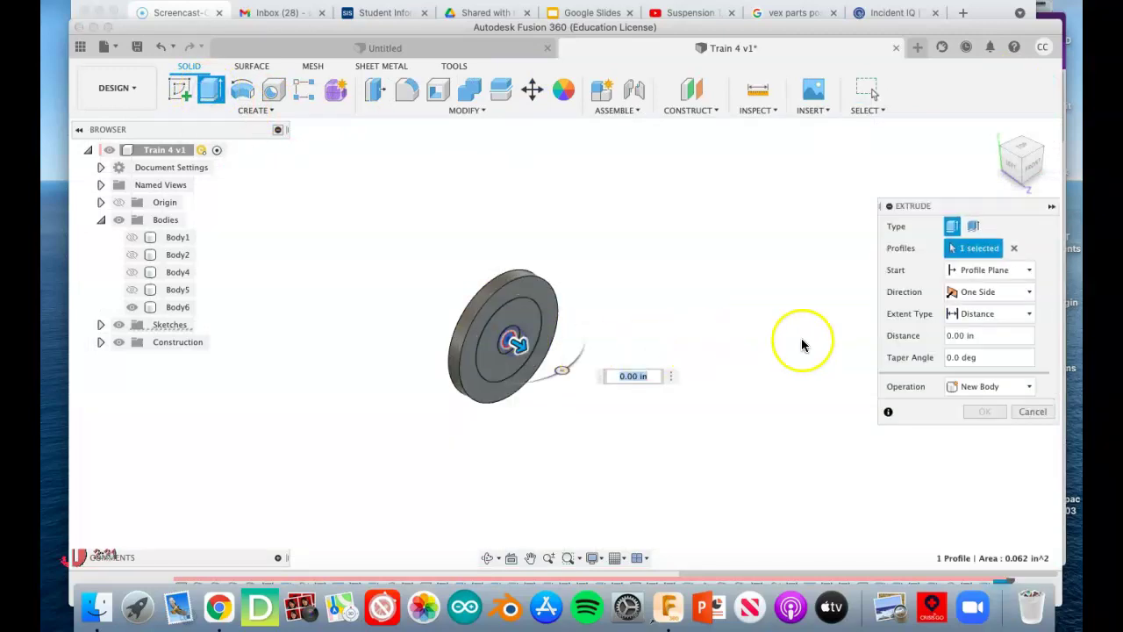
{"action": "left_click", "coordinate": [974, 388]}
{"action": "left_click", "coordinate": [969, 421]}
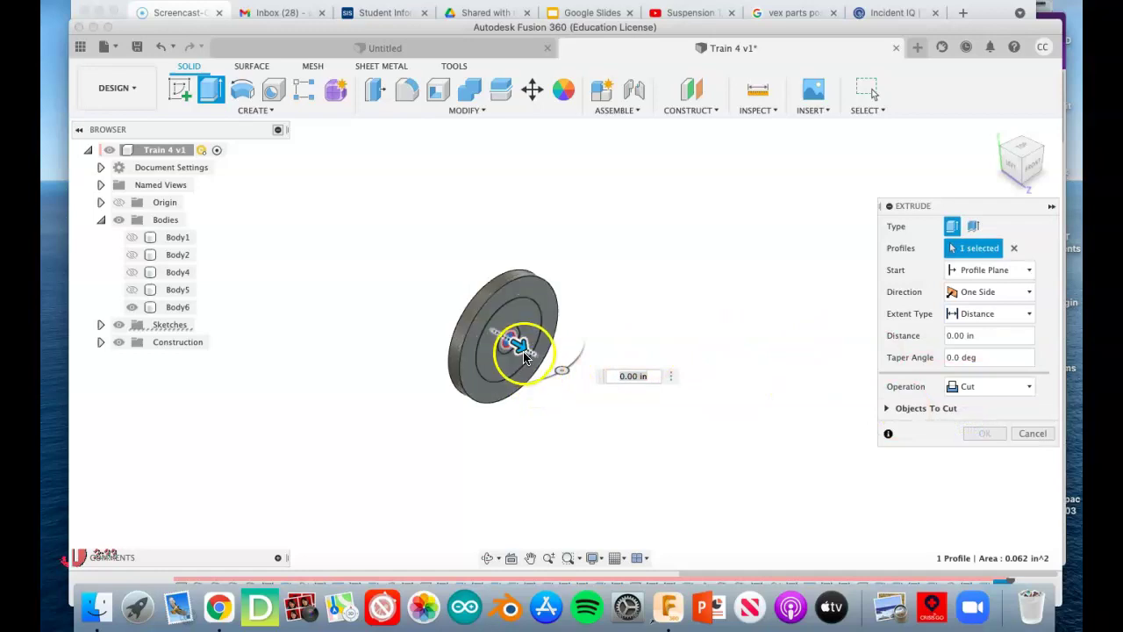
{"action": "left_click_drag", "start_coordinate": [521, 351], "coordinate": [424, 293]}
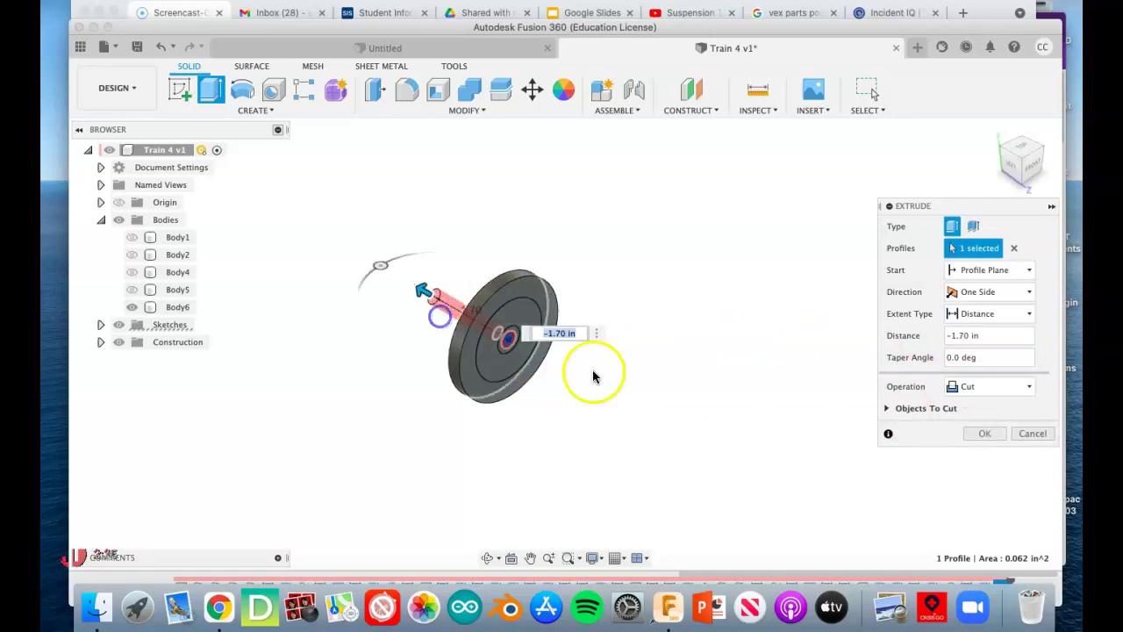
Step: Apply the axle-hole cut, then show Sketch30's circles and hide Sketch22
{"action": "left_click", "coordinate": [983, 433]}
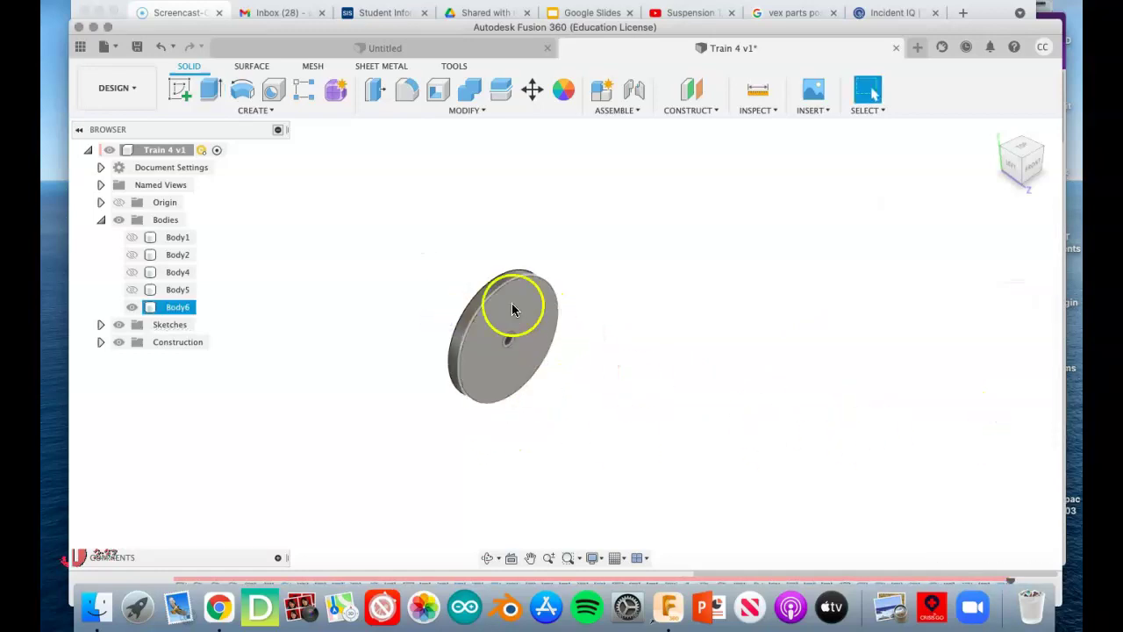
{"action": "left_click", "coordinate": [100, 325]}
{"action": "scroll", "coordinate": [157, 386], "scroll_direction": "down", "scroll_amount": 5}
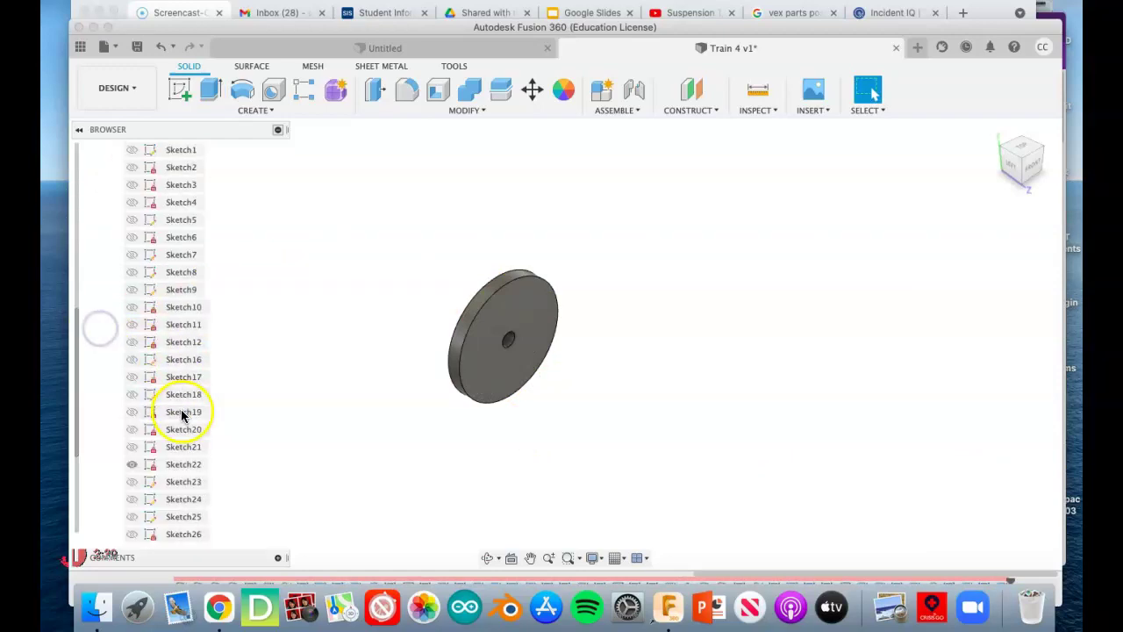
{"action": "left_click", "coordinate": [132, 516]}
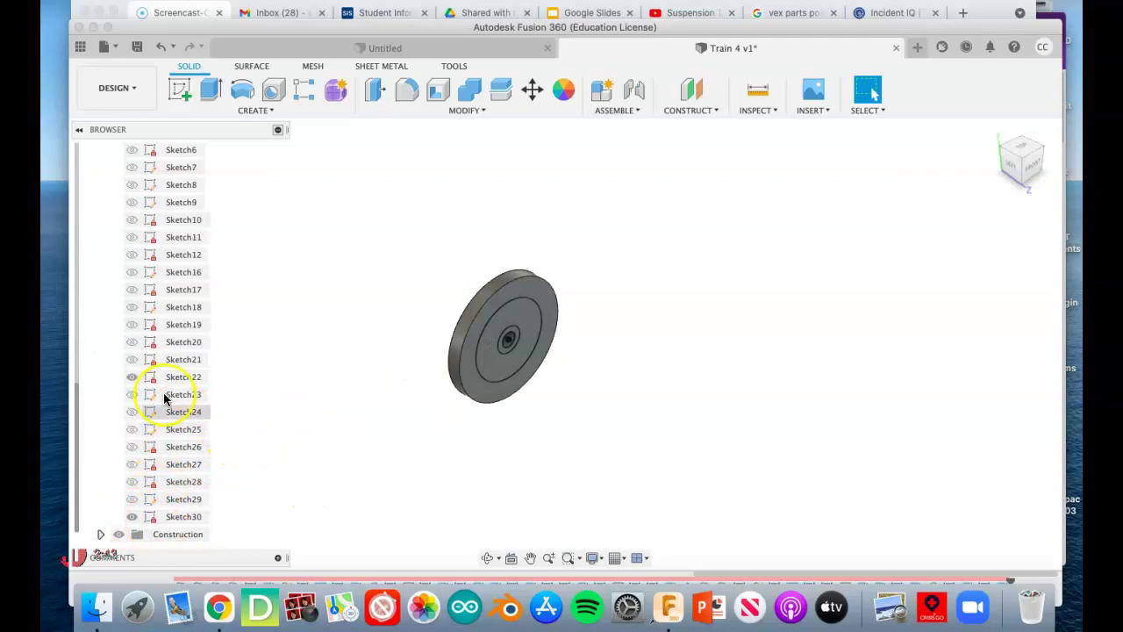
{"action": "left_click", "coordinate": [138, 379]}
{"action": "left_click", "coordinate": [130, 379]}
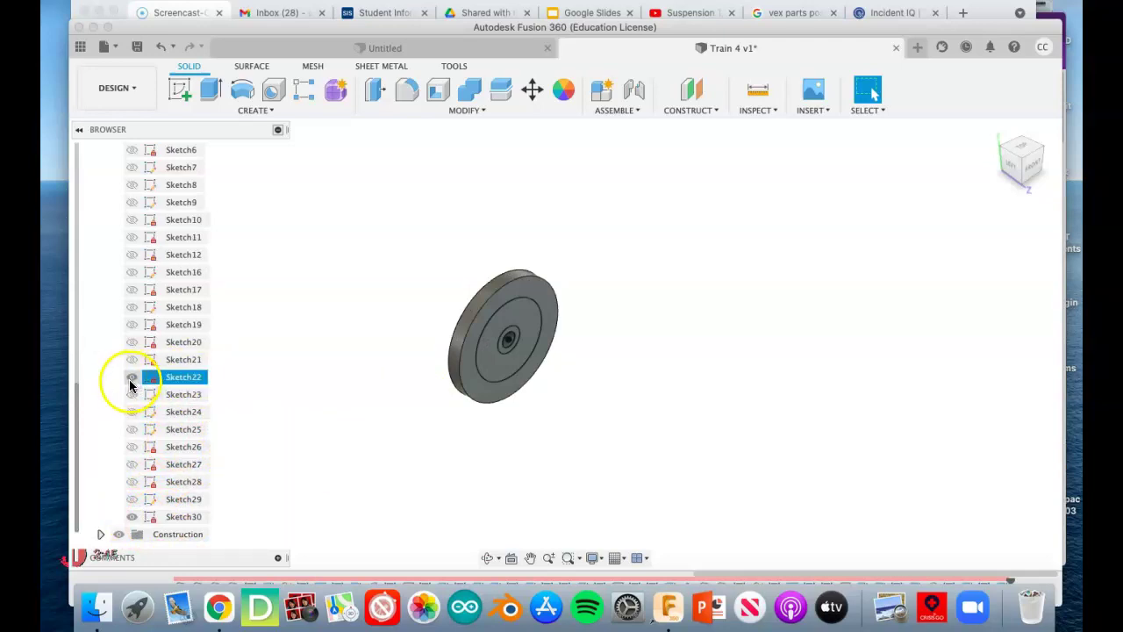
{"action": "left_click", "coordinate": [132, 379]}
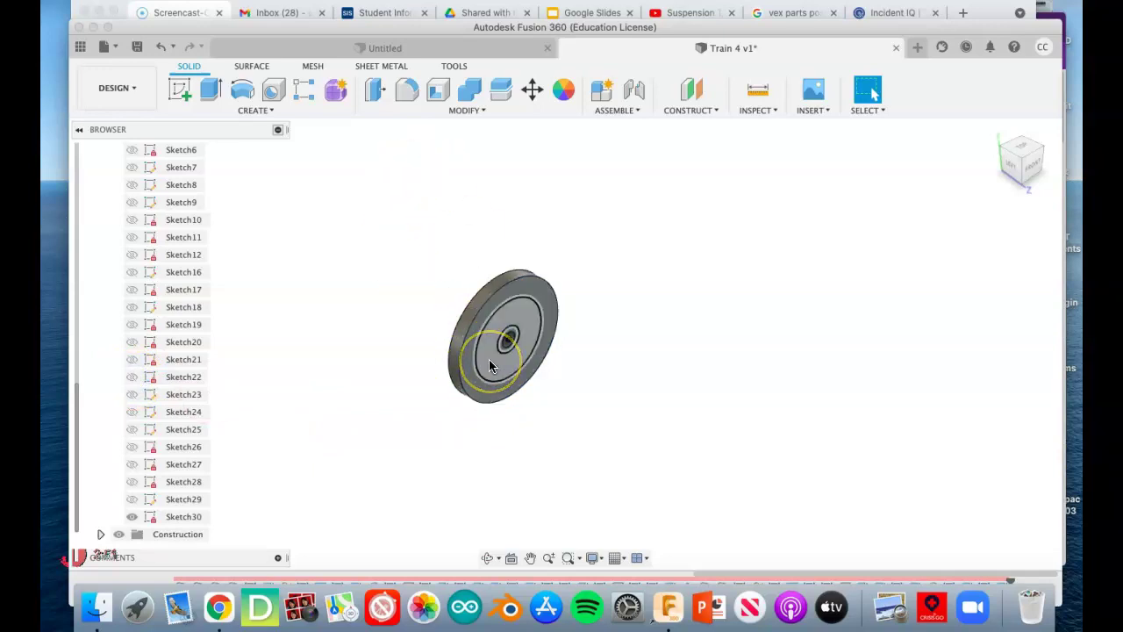
Step: Try cutting the ring between the Ø0.50 and Ø1.50 in circles -0.10 in deep, then cancel
{"action": "left_click", "coordinate": [211, 89]}
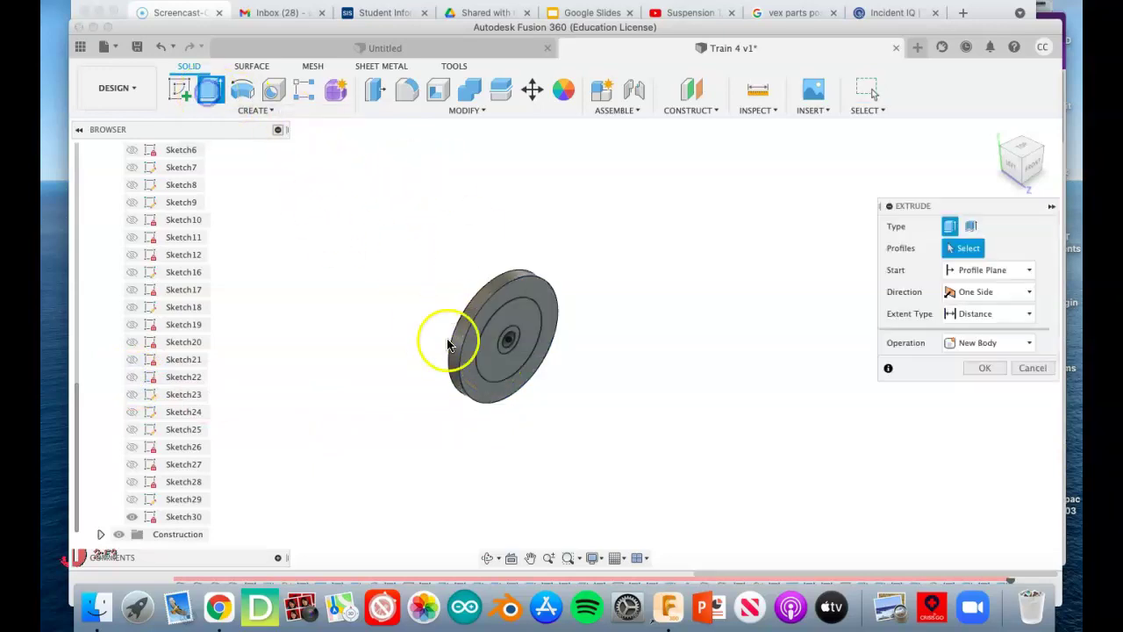
{"action": "left_click", "coordinate": [489, 369]}
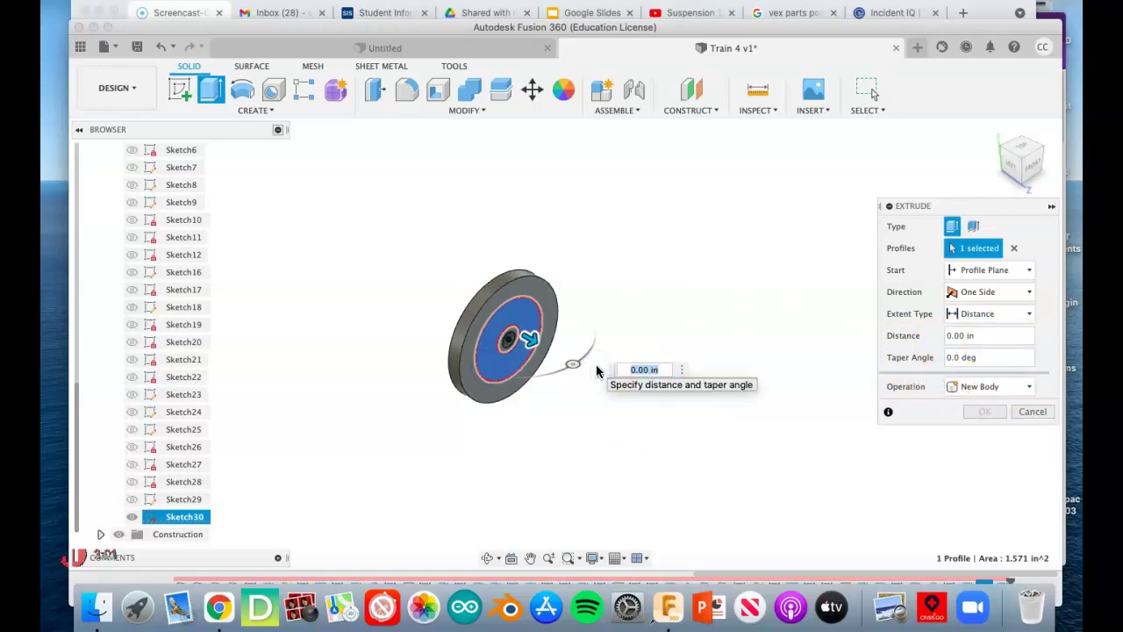
{"action": "type", "text": "25/2"}
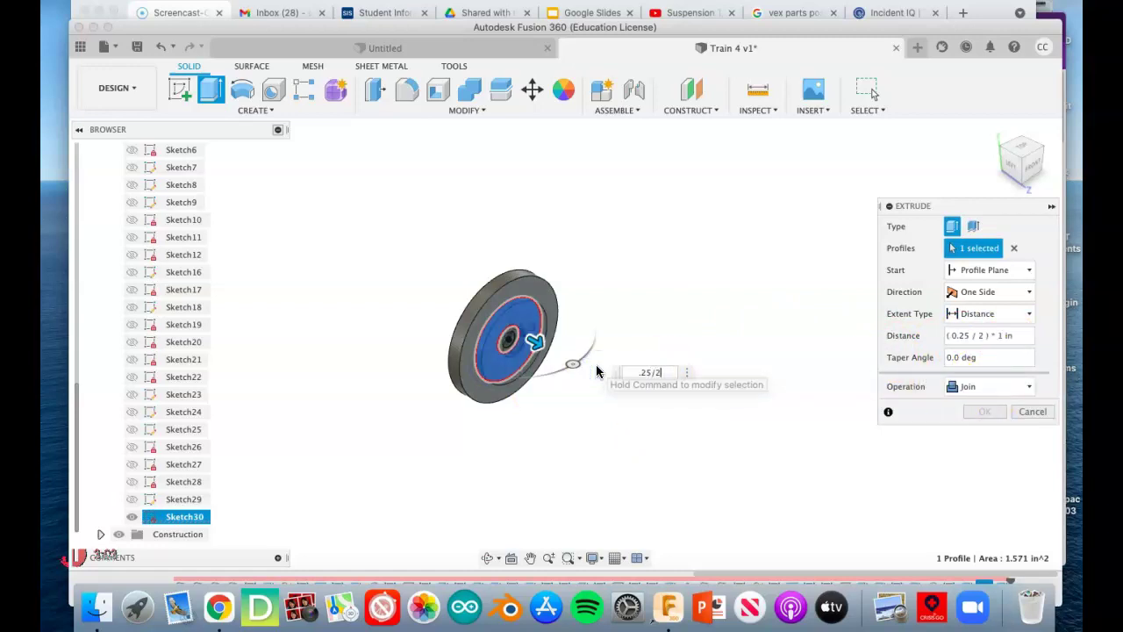
{"action": "left_click", "coordinate": [1013, 392]}
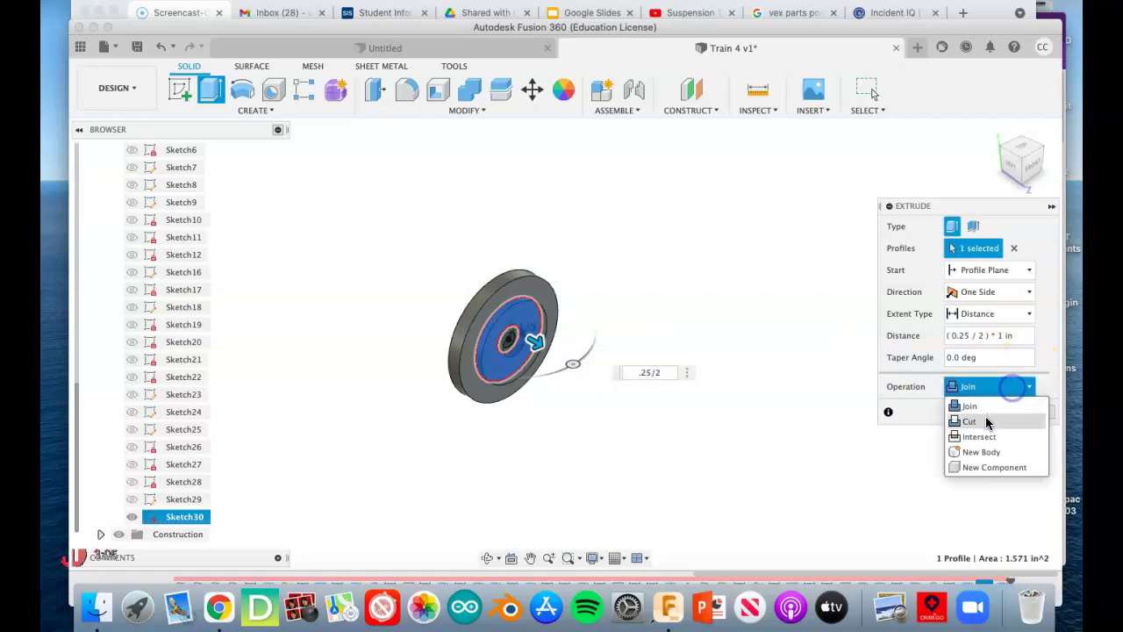
{"action": "left_click", "coordinate": [975, 419]}
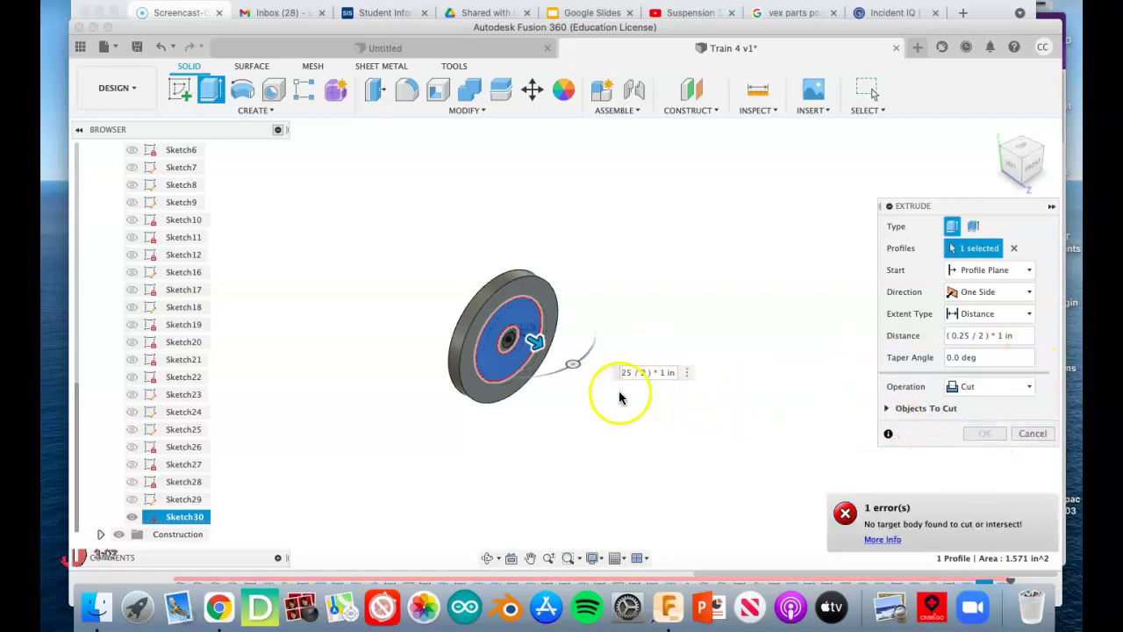
{"action": "left_click_drag", "start_coordinate": [537, 339], "coordinate": [529, 342]}
{"action": "left_click_drag", "start_coordinate": [602, 364], "coordinate": [645, 369]}
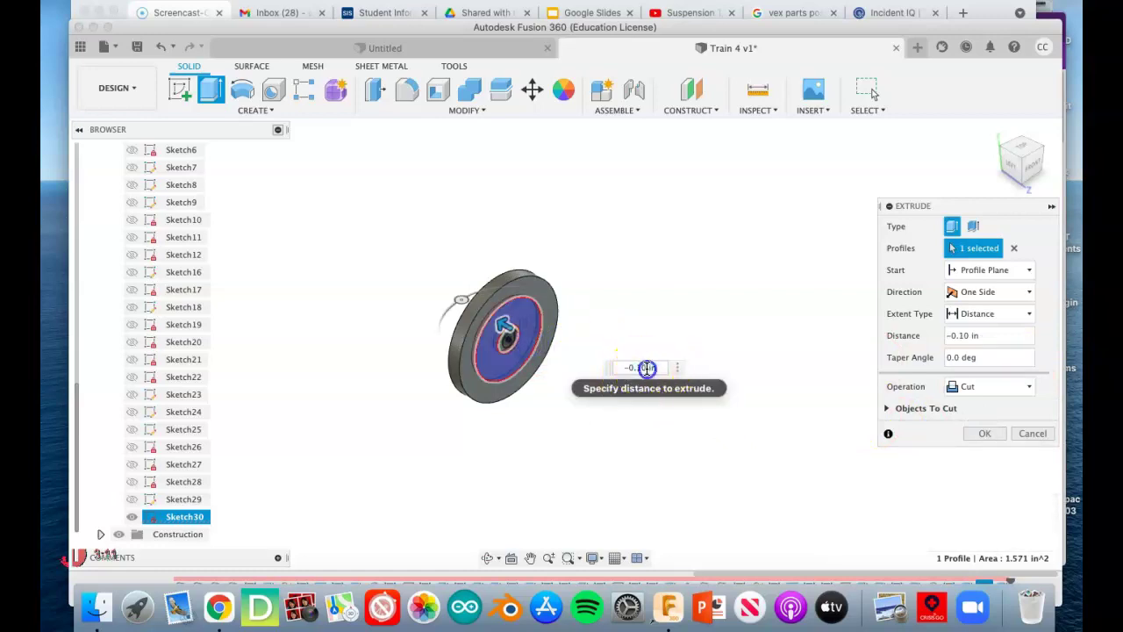
{"action": "key", "text": "BackSpace"}
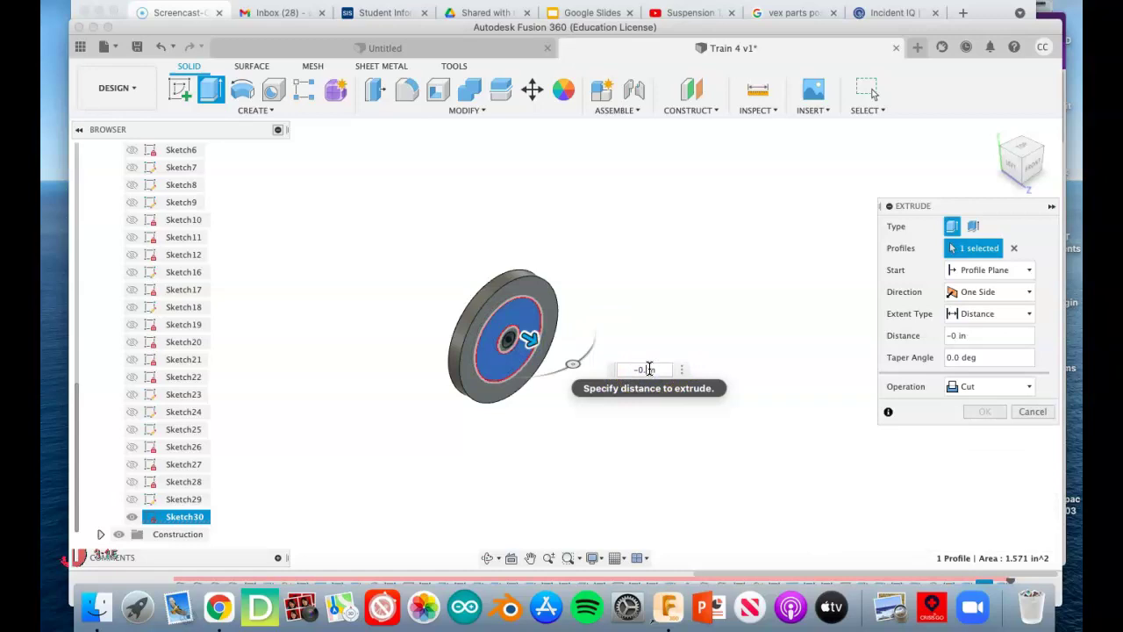
{"action": "left_click_drag", "start_coordinate": [650, 368], "coordinate": [530, 332]}
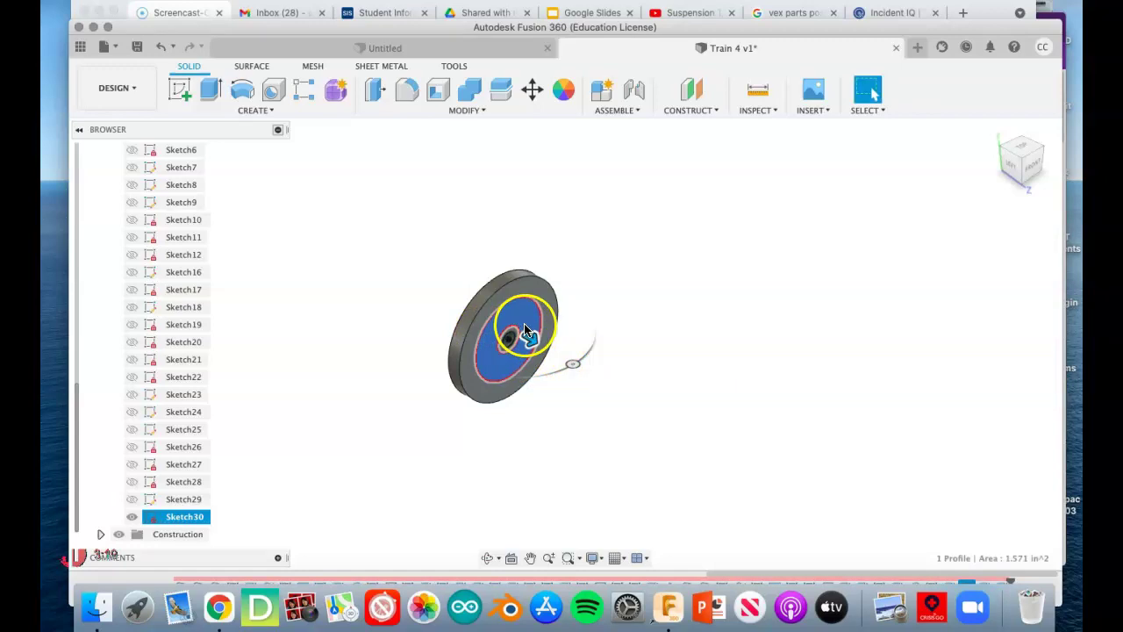
{"action": "key", "text": "Escape"}
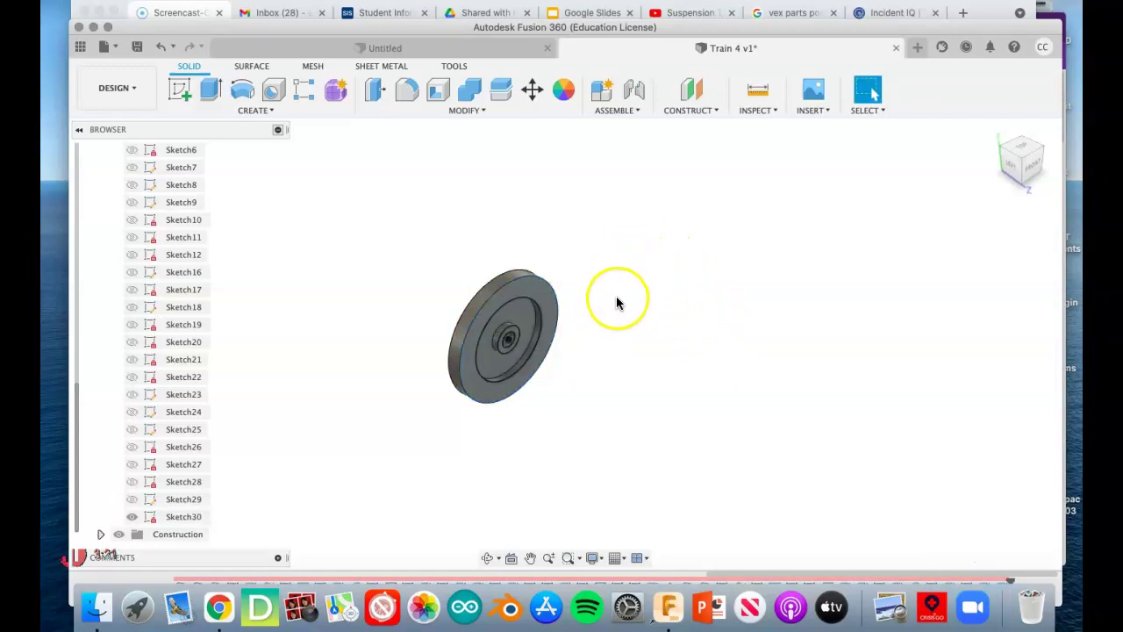
Step: Start a new sketch on the wheel's front face
{"action": "mouse_move", "coordinate": [983, 158]}
{"action": "left_mouse_down"}
{"action": "mouse_move", "coordinate": [602, 376]}
{"action": "mouse_move", "coordinate": [652, 343]}
{"action": "left_mouse_up"}
{"action": "left_click", "coordinate": [177, 91]}
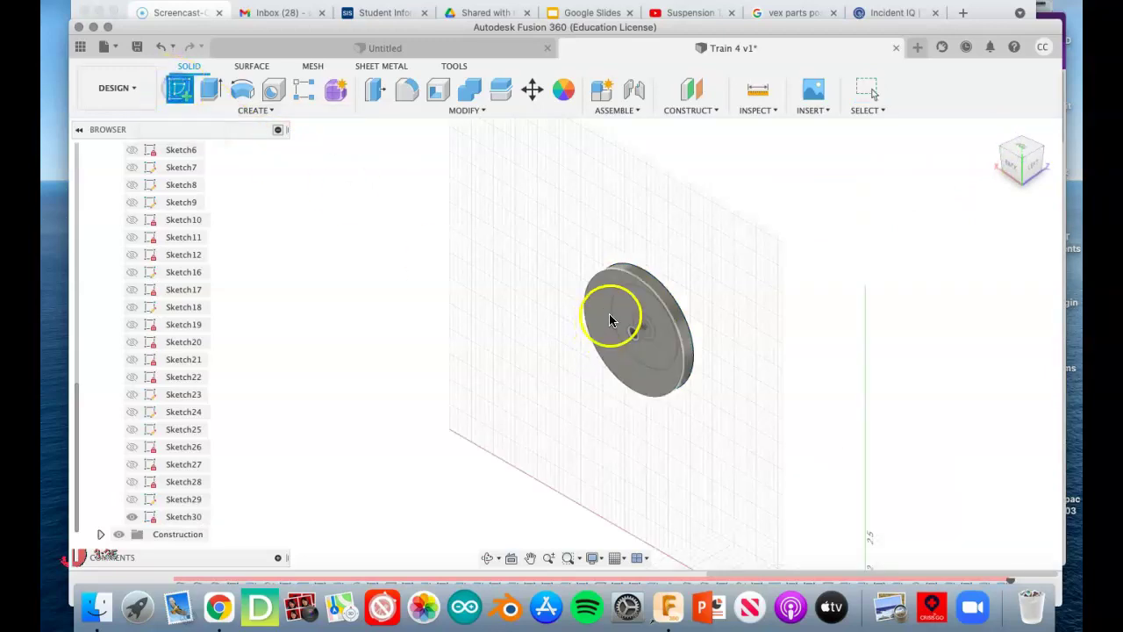
{"action": "left_click", "coordinate": [625, 300]}
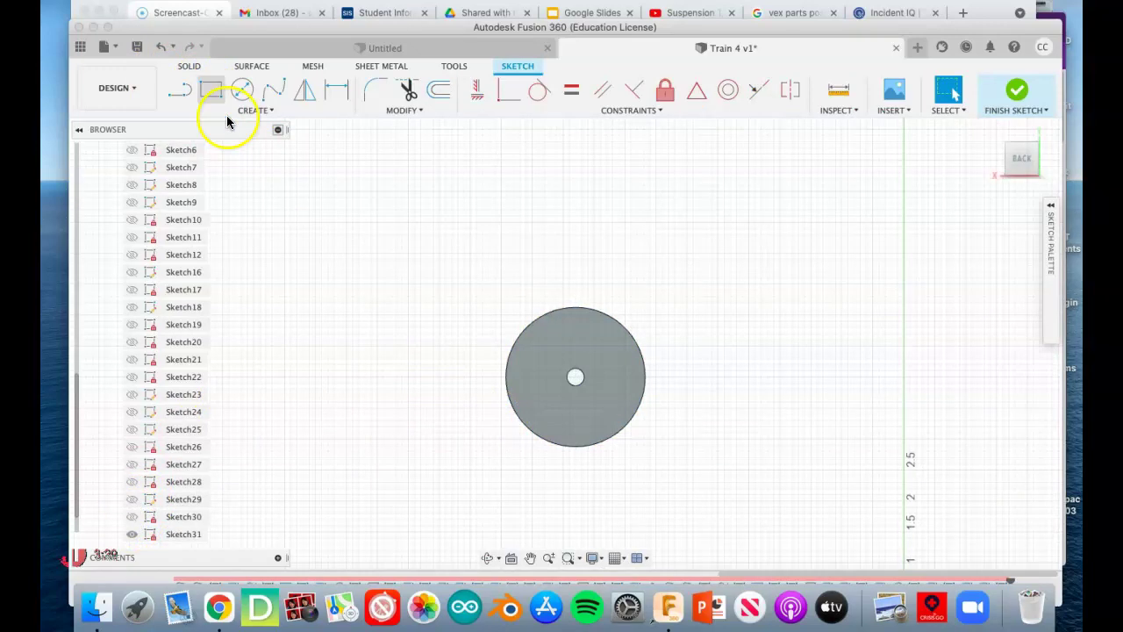
{"action": "scroll", "coordinate": [569, 395], "scroll_direction": "down", "scroll_amount": 2}
{"action": "scroll", "coordinate": [572, 401], "scroll_direction": "up", "scroll_amount": 5}
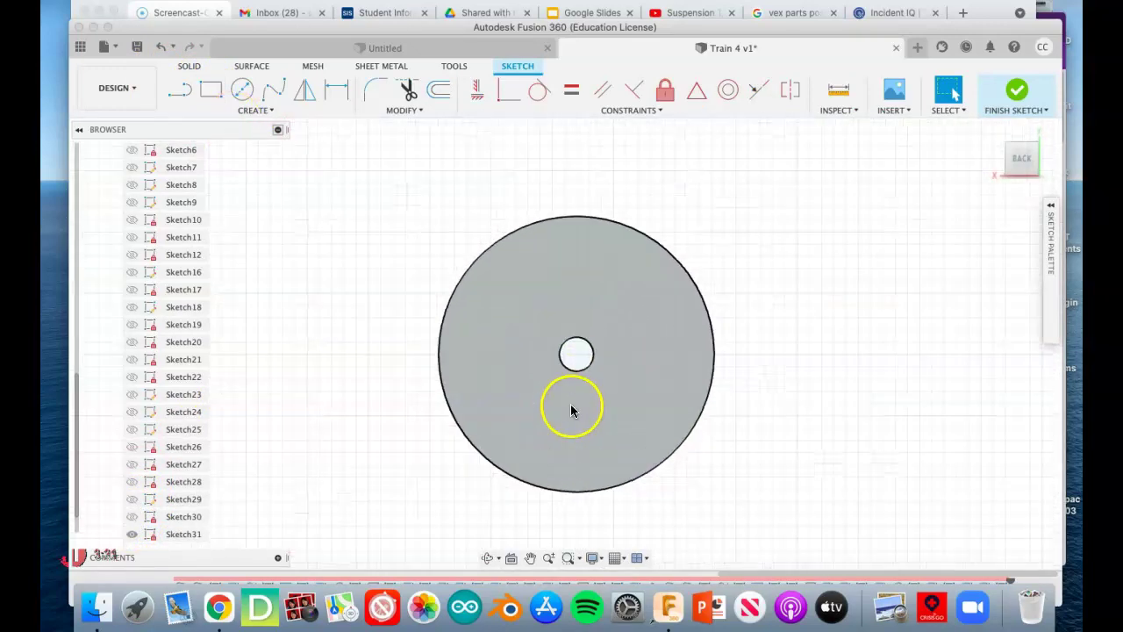
Step: Draw a vertical line from the hub centre past the rim and make it construction geometry
{"action": "left_click", "coordinate": [179, 89]}
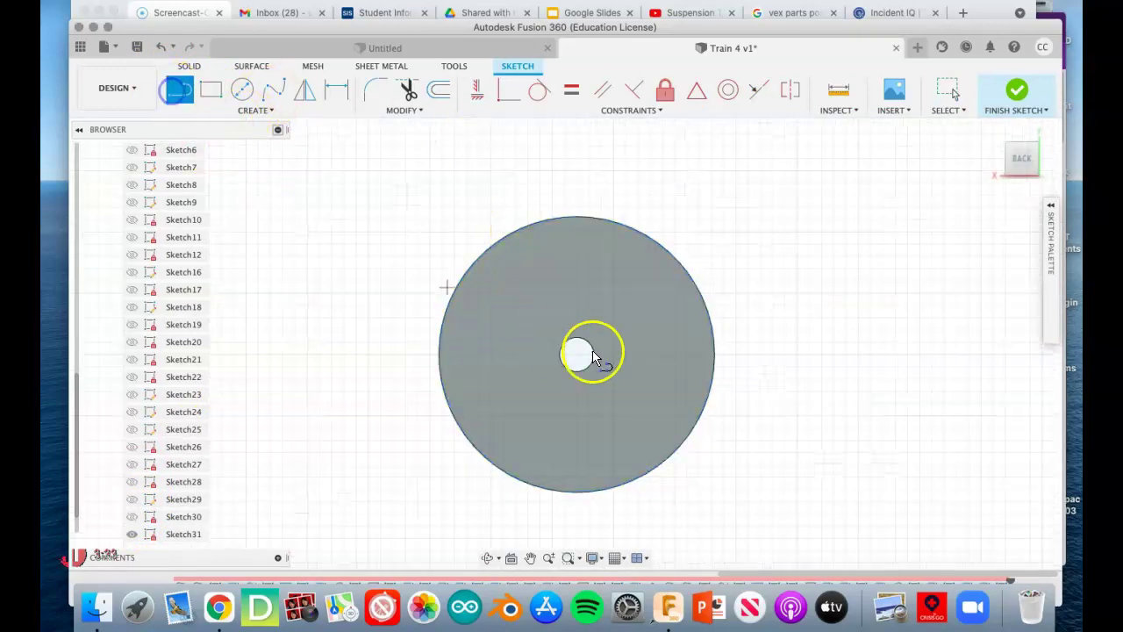
{"action": "left_click", "coordinate": [576, 356]}
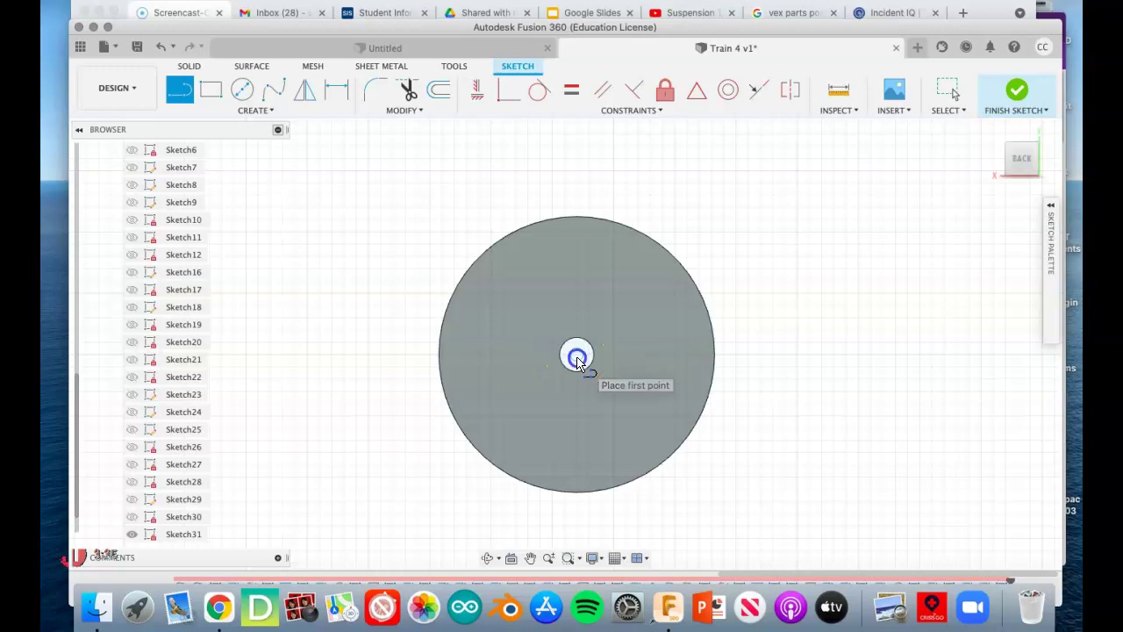
{"action": "left_click", "coordinate": [577, 172]}
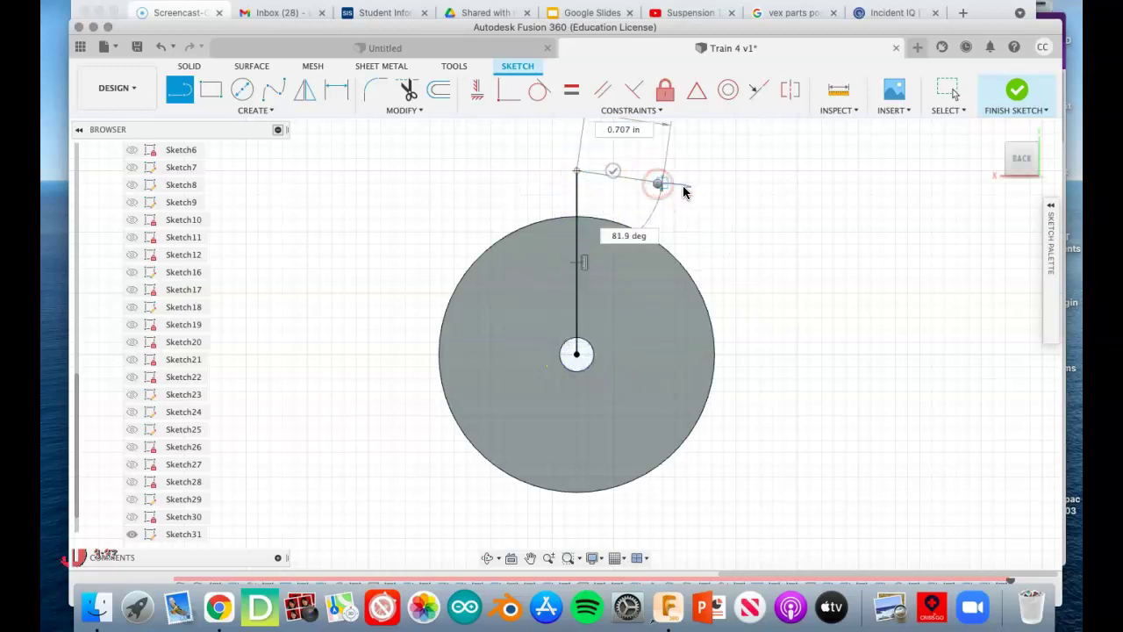
{"action": "right_click_drag", "start_coordinate": [665, 181], "coordinate": [696, 189]}
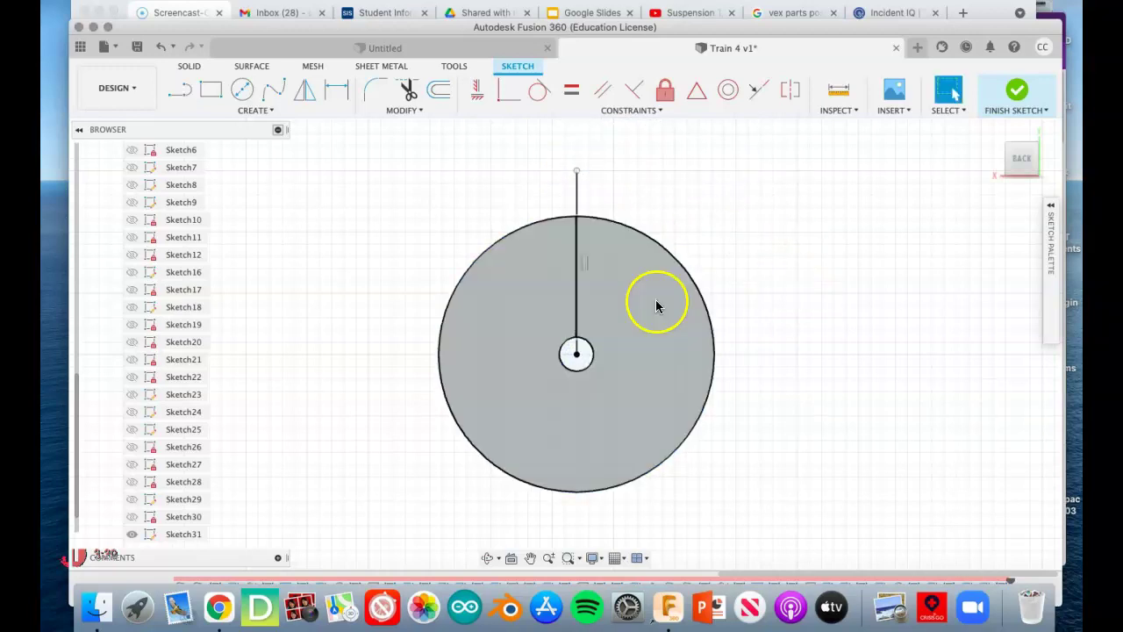
{"action": "left_click", "coordinate": [576, 205]}
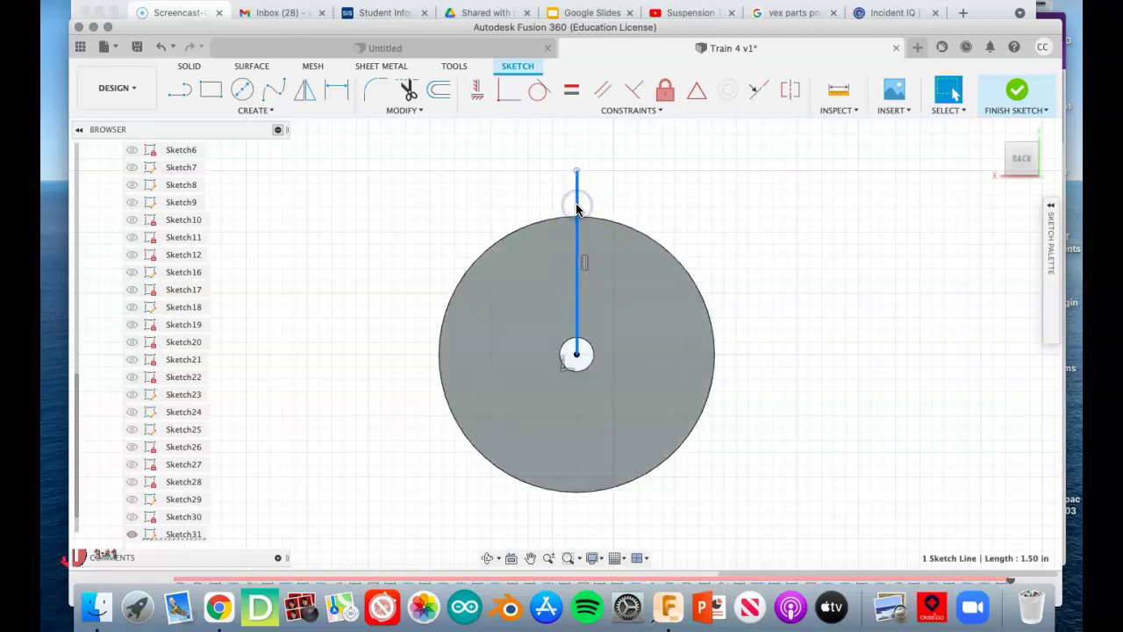
{"action": "right_click", "coordinate": [577, 205]}
{"action": "left_click", "coordinate": [579, 316]}
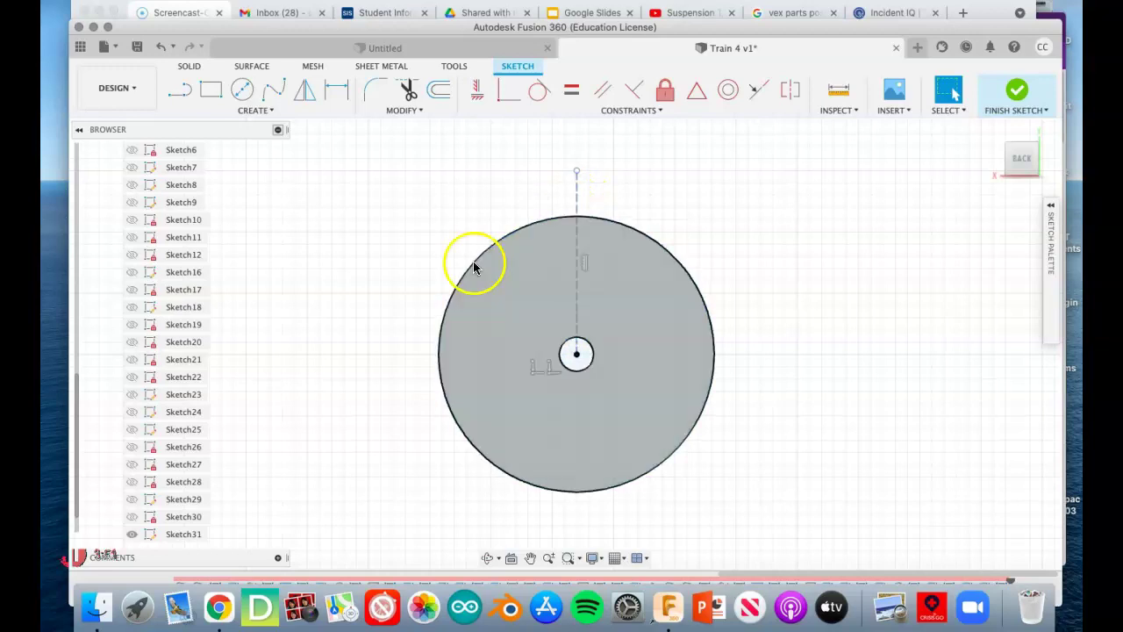
Step: Draw two lines from the hub centre past the rim, toward the upper left and upper right
{"action": "left_click", "coordinate": [182, 90]}
{"action": "left_click", "coordinate": [573, 352]}
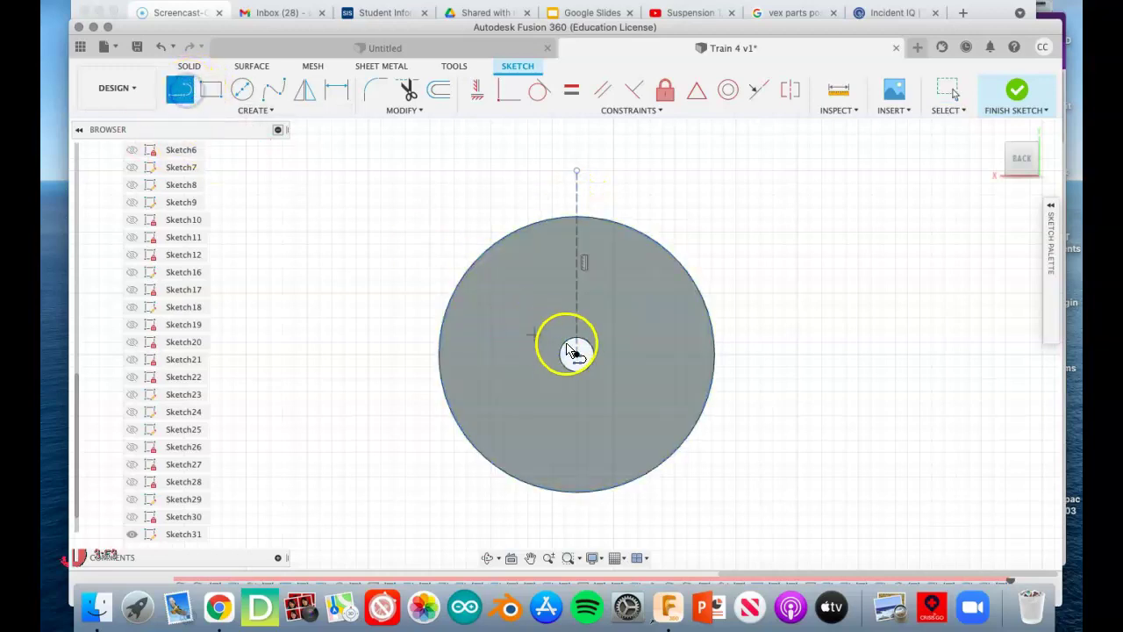
{"action": "left_click", "coordinate": [576, 356]}
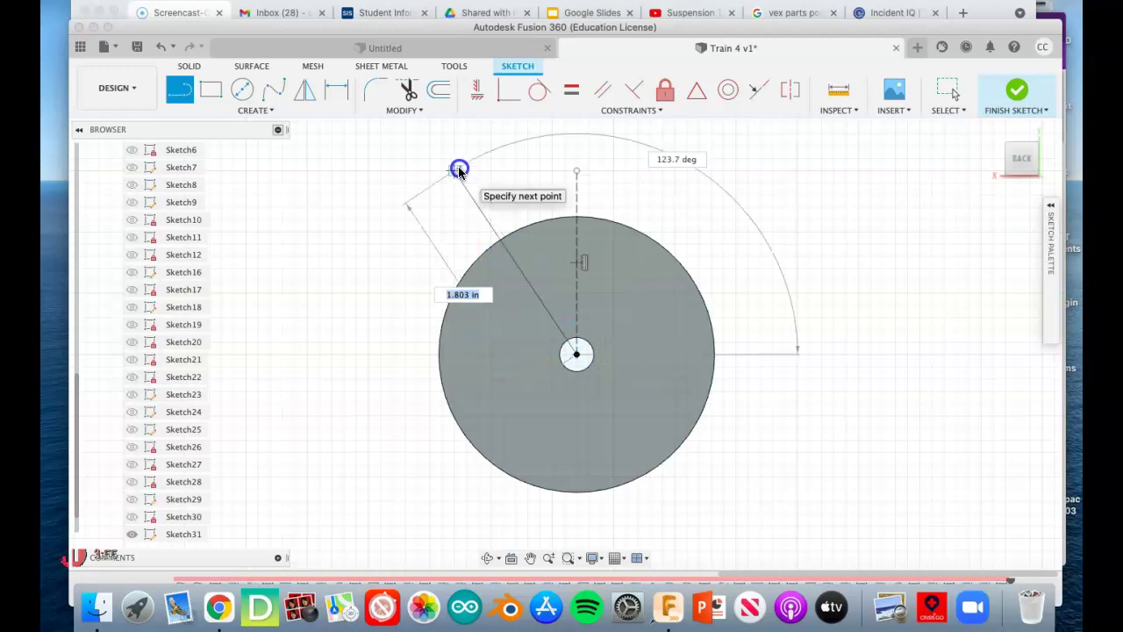
{"action": "left_click", "coordinate": [459, 167]}
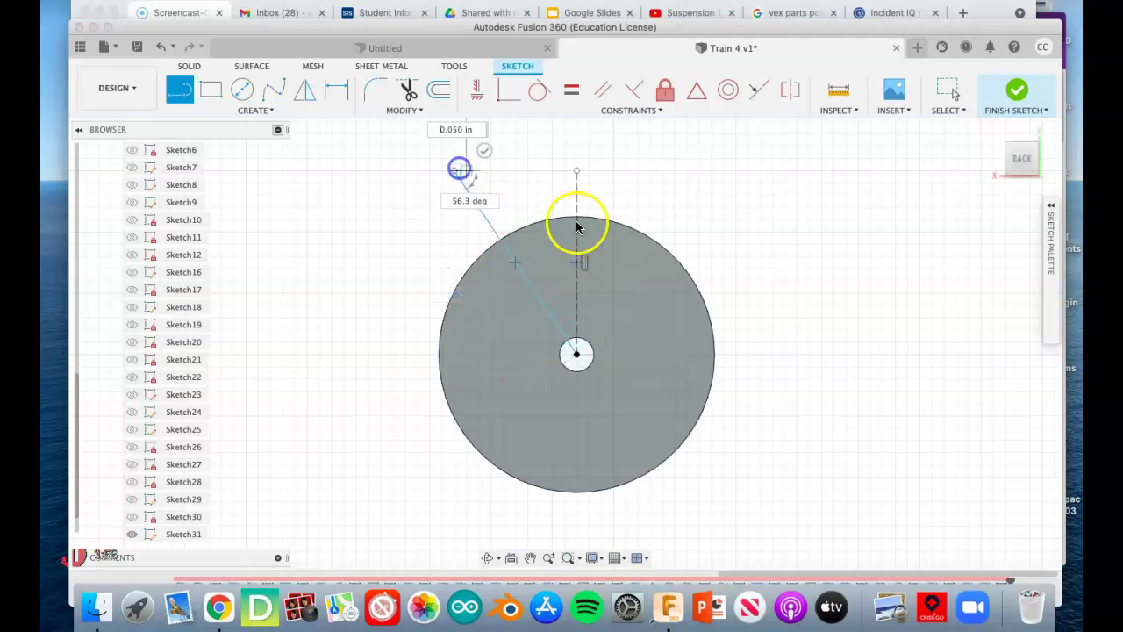
{"action": "left_click", "coordinate": [577, 354]}
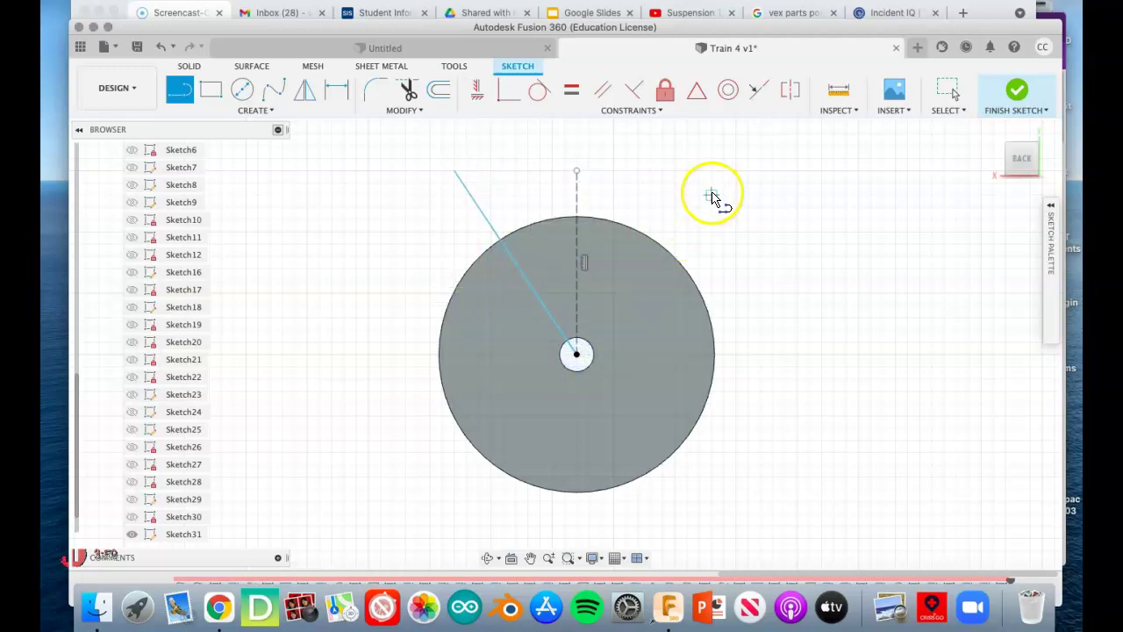
{"action": "left_click", "coordinate": [712, 194]}
{"action": "left_click", "coordinate": [577, 353]}
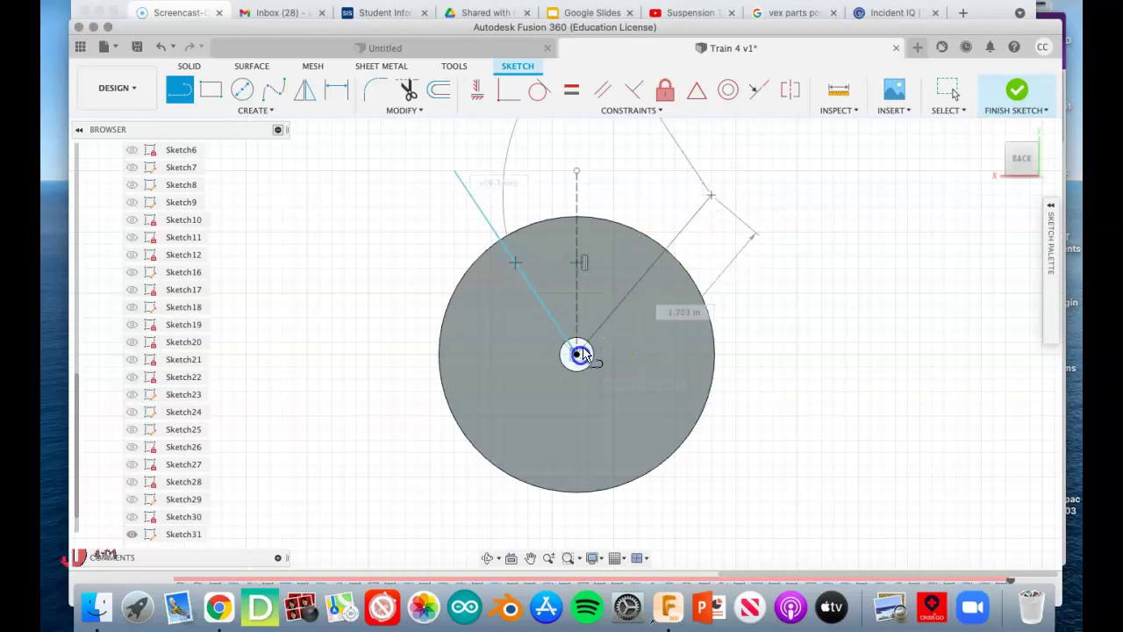
{"action": "right_click", "coordinate": [734, 243]}
{"action": "left_click", "coordinate": [777, 243]}
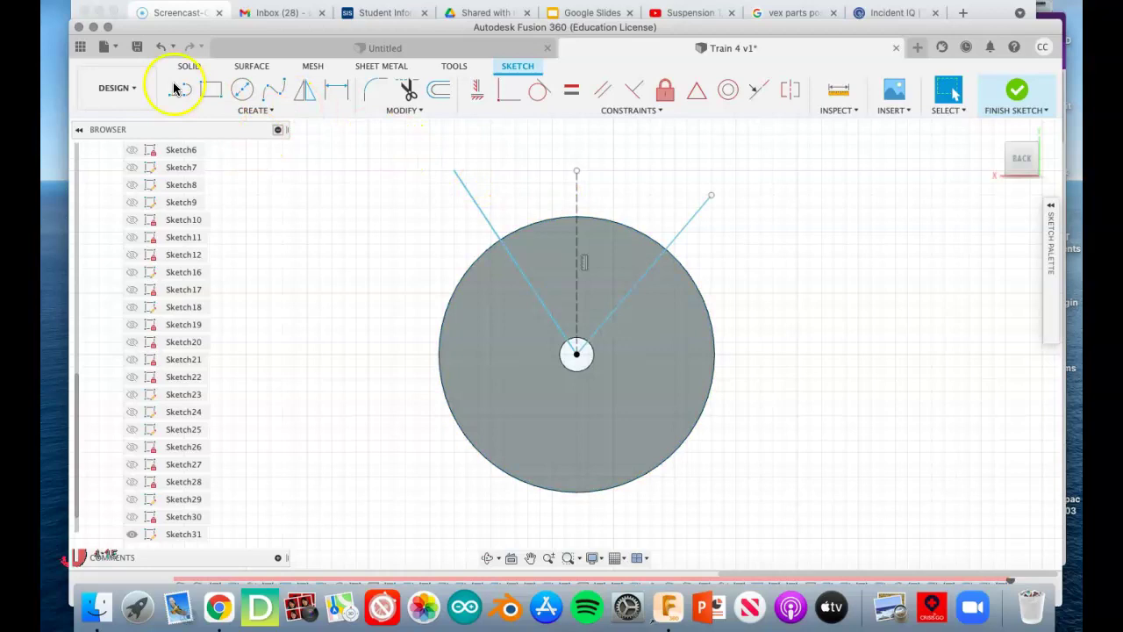
Step: Dimension the upper-left line at 15° from the vertical construction line
{"action": "left_click", "coordinate": [334, 91]}
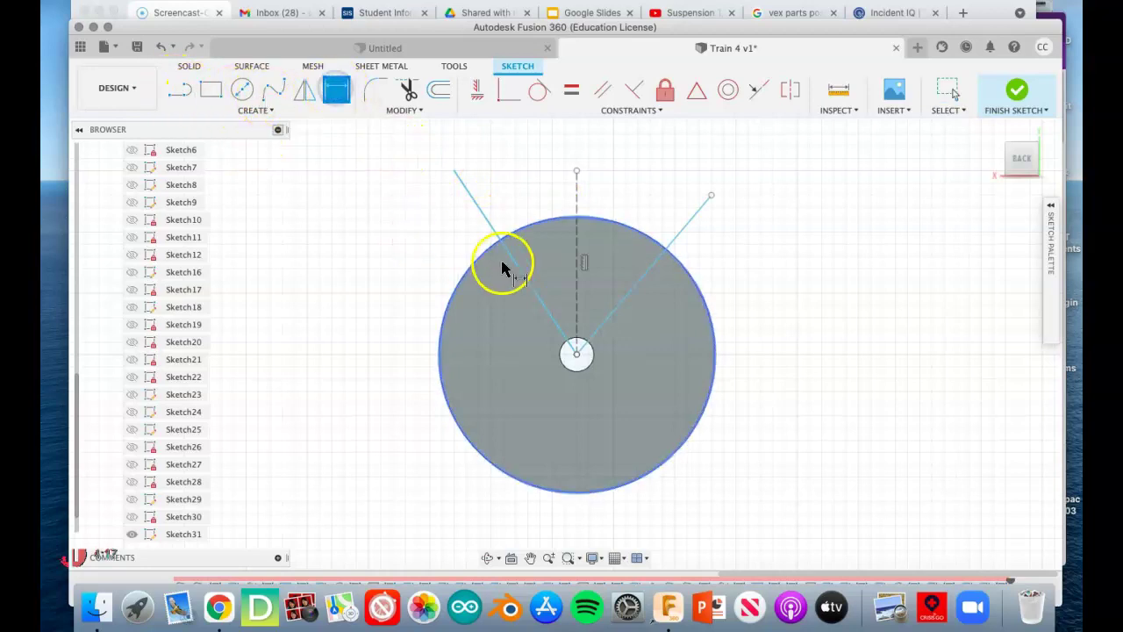
{"action": "left_click", "coordinate": [515, 264]}
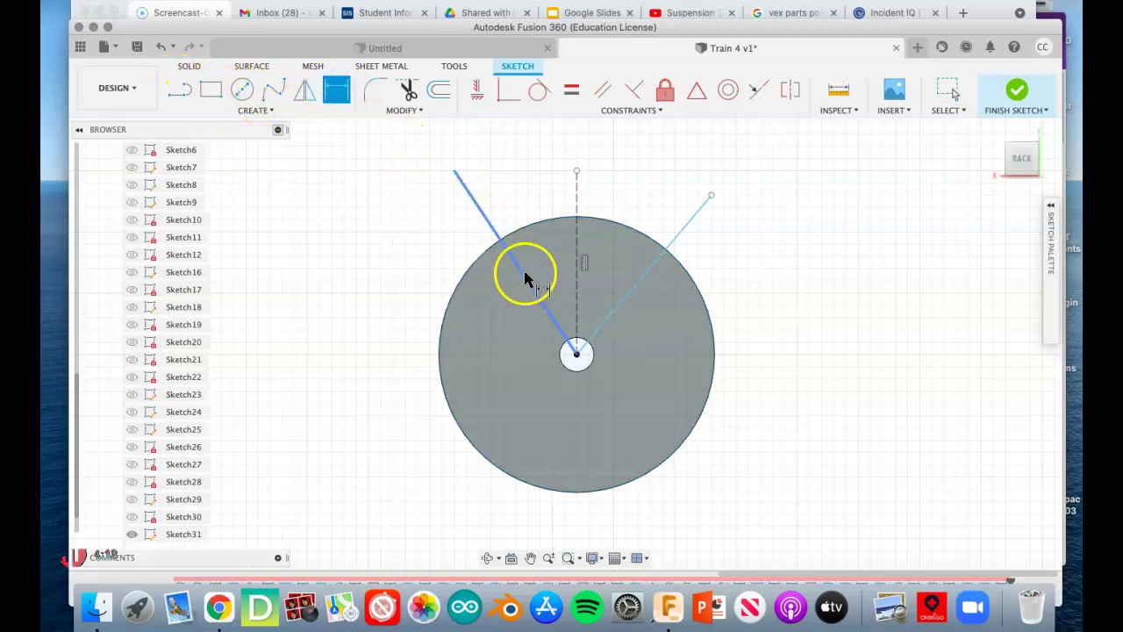
{"action": "left_click", "coordinate": [576, 246]}
{"action": "left_click", "coordinate": [526, 194]}
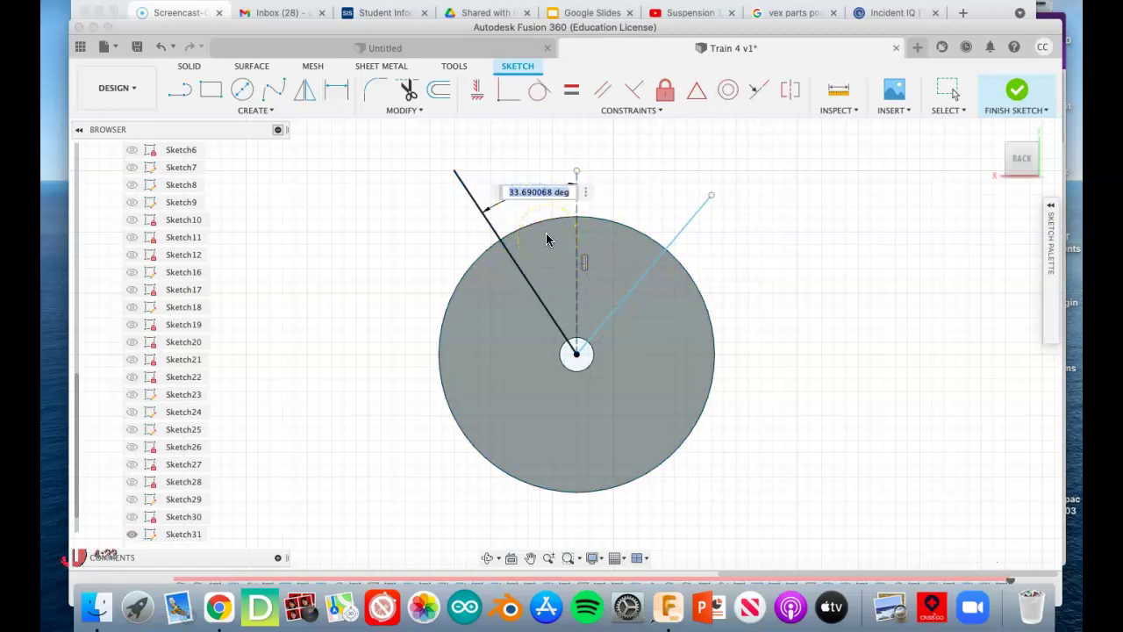
{"action": "type", "text": "15"}
{"action": "key", "text": "Return"}
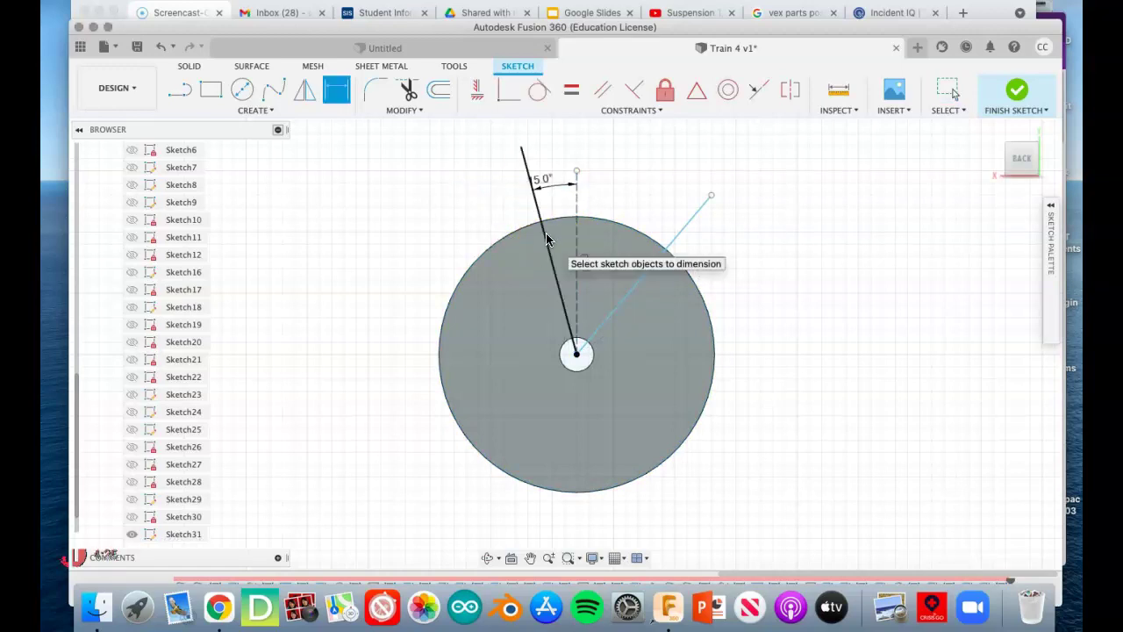
Step: Dimension the upper-right line at 15° from the construction line as well
{"action": "left_click", "coordinate": [572, 231]}
{"action": "left_click", "coordinate": [643, 276]}
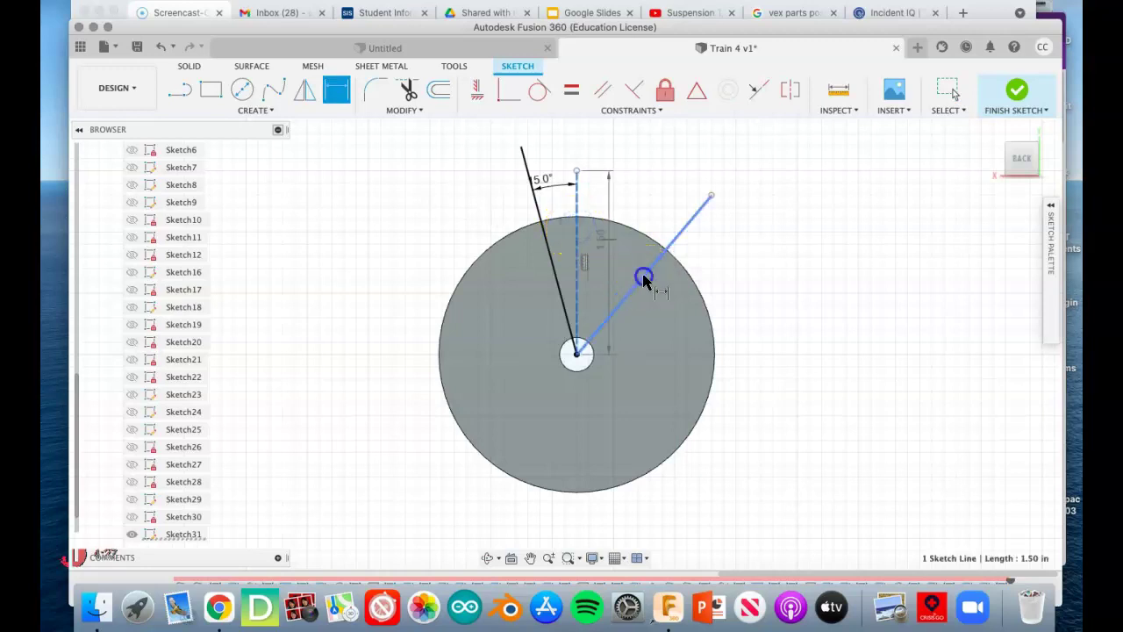
{"action": "left_click", "coordinate": [630, 209]}
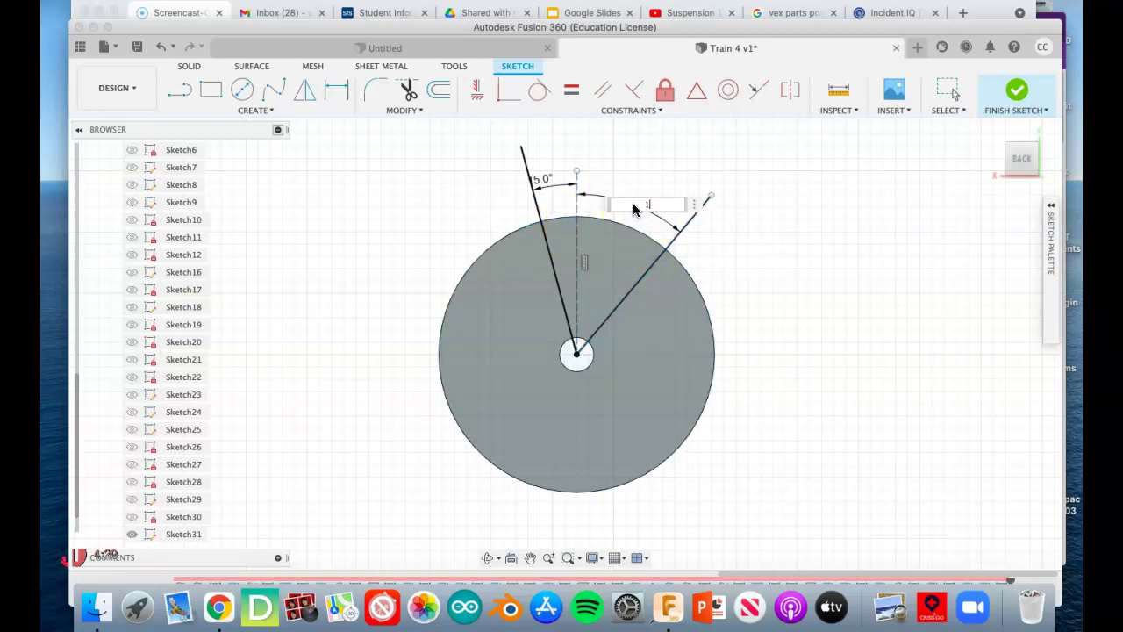
{"action": "type", "text": "15"}
{"action": "key", "text": "Return"}
{"action": "left_click", "coordinate": [524, 211]}
{"action": "left_click", "coordinate": [572, 354]}
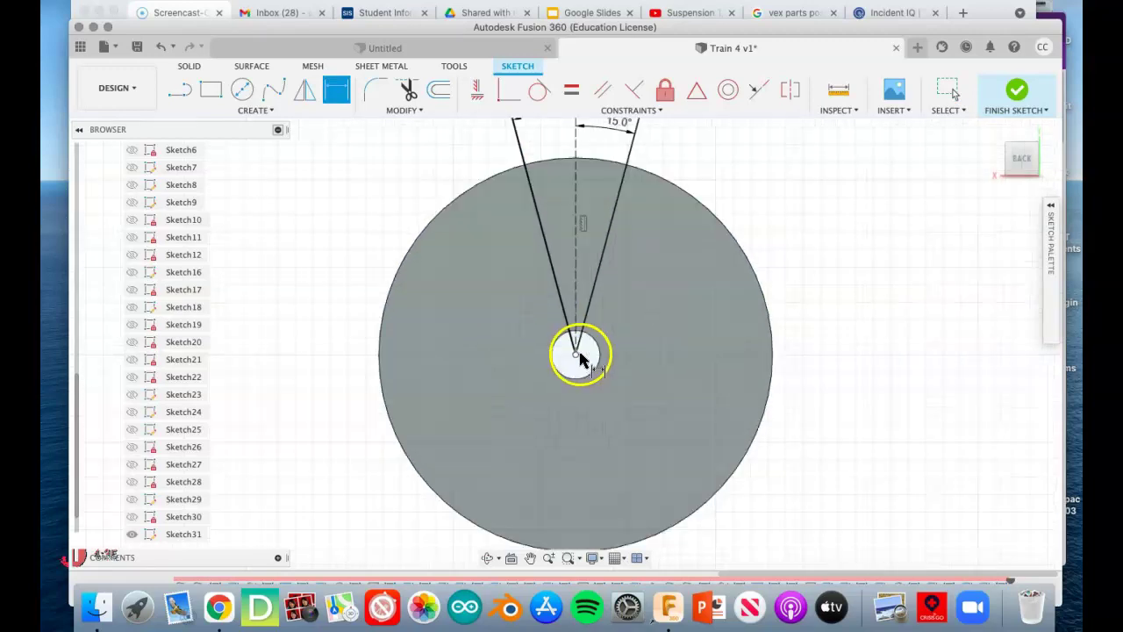
{"action": "scroll", "coordinate": [581, 358], "scroll_direction": "up", "scroll_amount": 5}
{"action": "scroll", "coordinate": [581, 354], "scroll_direction": "down", "scroll_amount": 2}
{"action": "scroll", "coordinate": [581, 355], "scroll_direction": "down", "scroll_amount": 3}
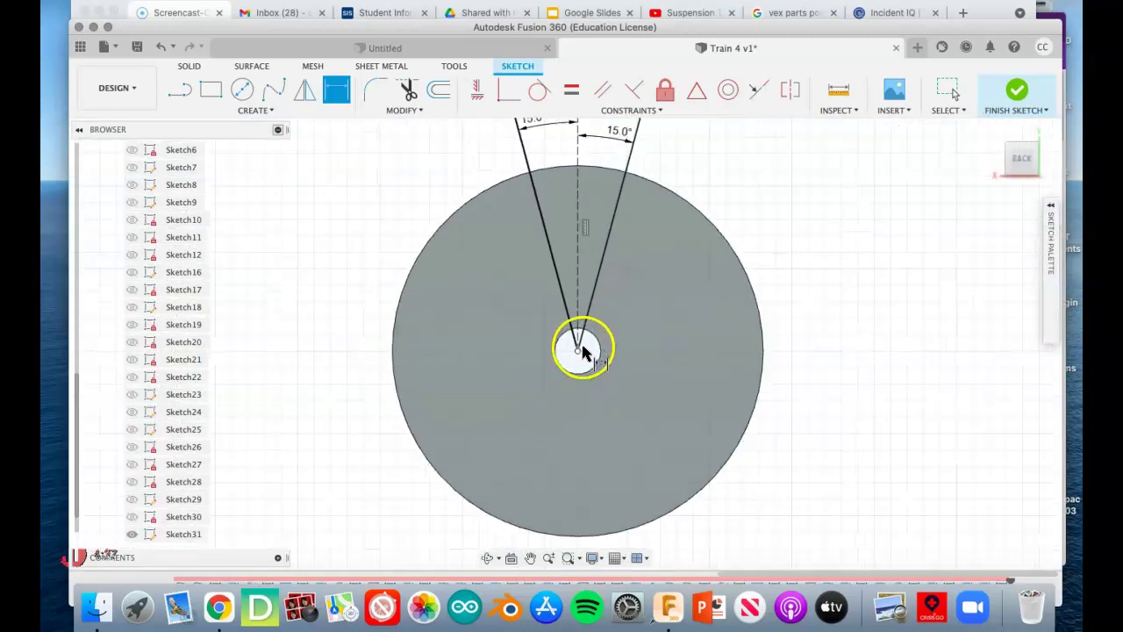
Step: Draw two more concentric circles centred on the hub hole
{"action": "left_click", "coordinate": [245, 96]}
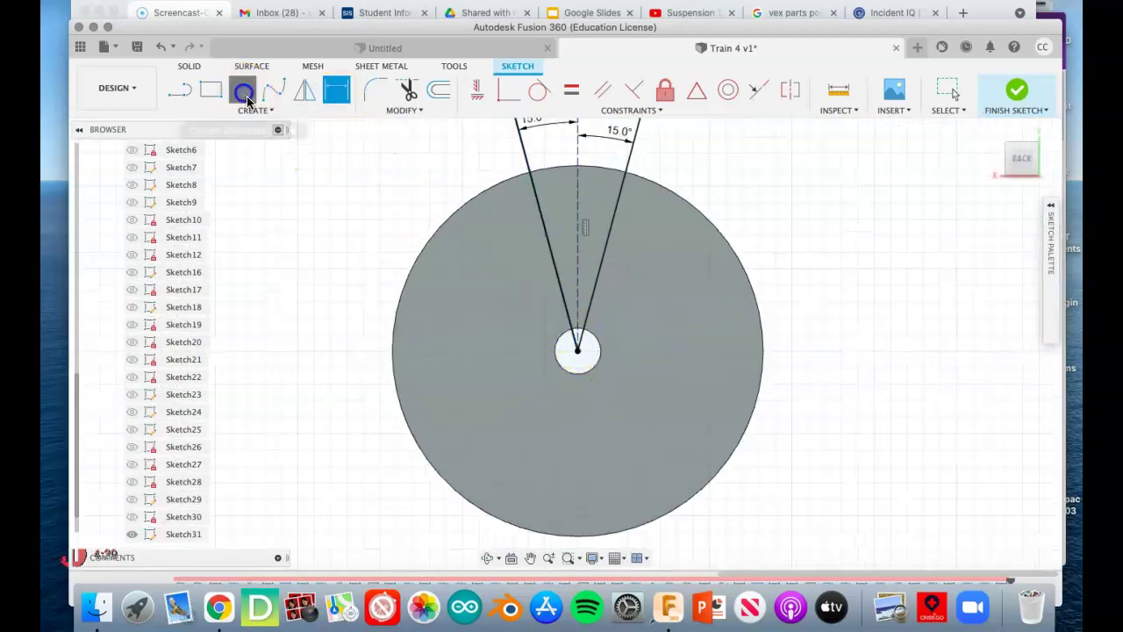
{"action": "left_click", "coordinate": [578, 350]}
{"action": "left_click", "coordinate": [620, 293]}
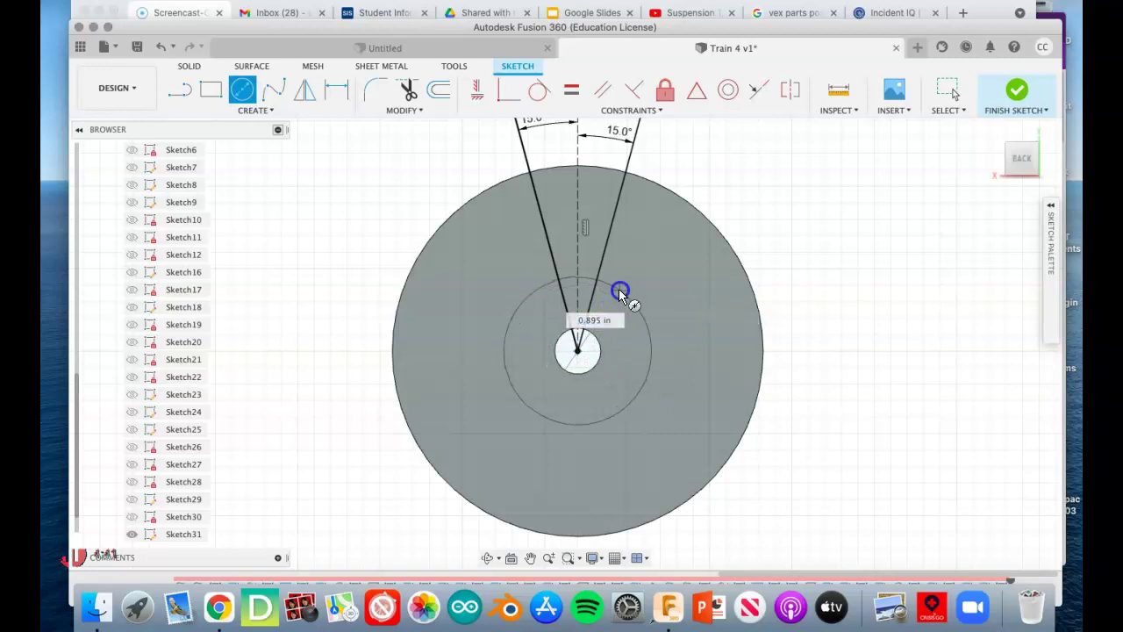
{"action": "left_click", "coordinate": [578, 351]}
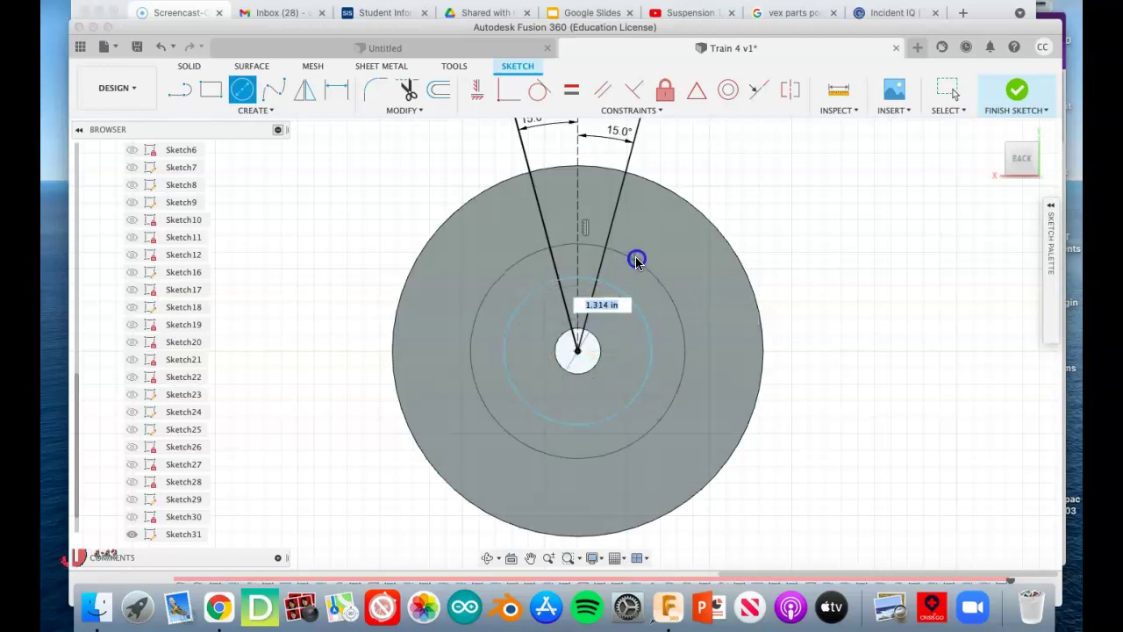
{"action": "left_click", "coordinate": [637, 258]}
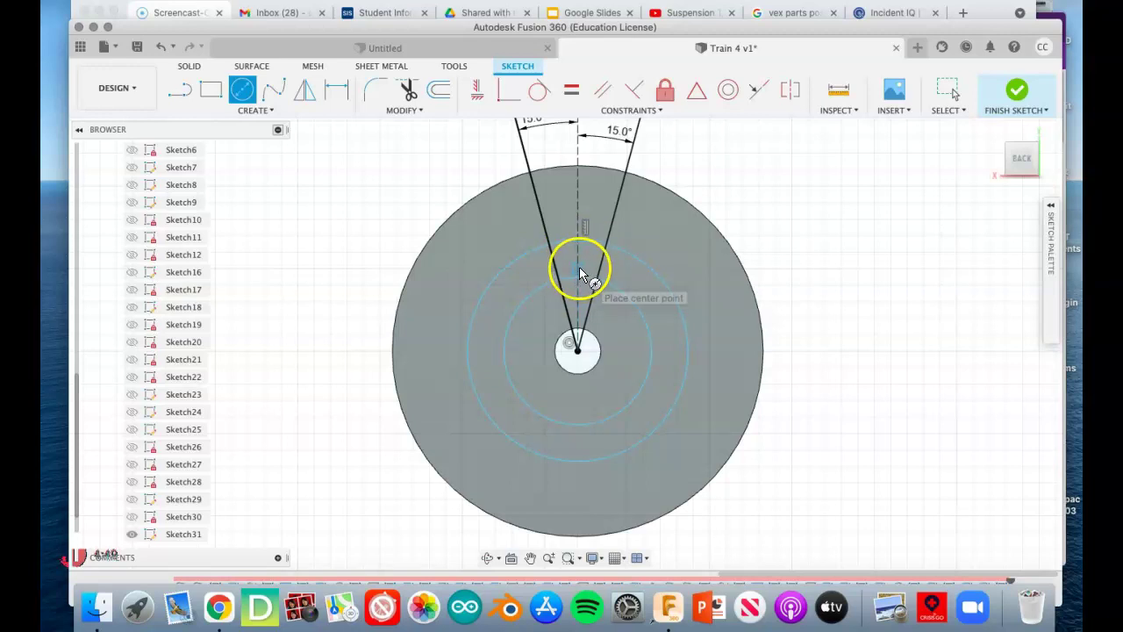
{"action": "right_click", "coordinate": [825, 186]}
{"action": "left_click", "coordinate": [867, 190]}
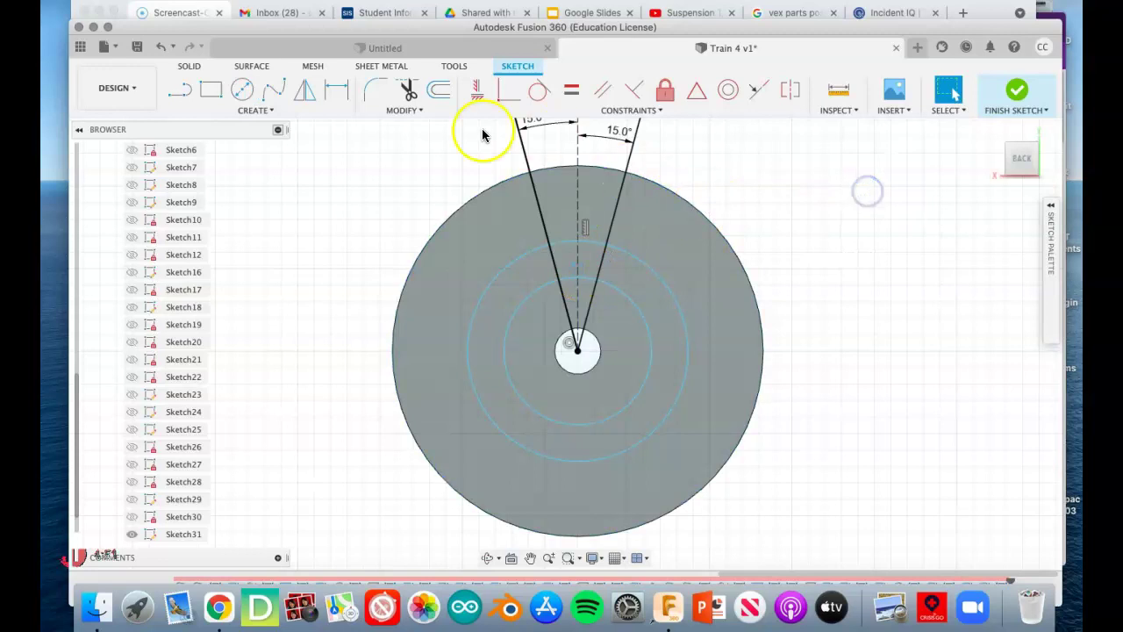
Step: Dimension the middle circle to Ø1.25 in and the inner circle to Ø0.75 in, then finish the sketch
{"action": "left_click", "coordinate": [337, 91]}
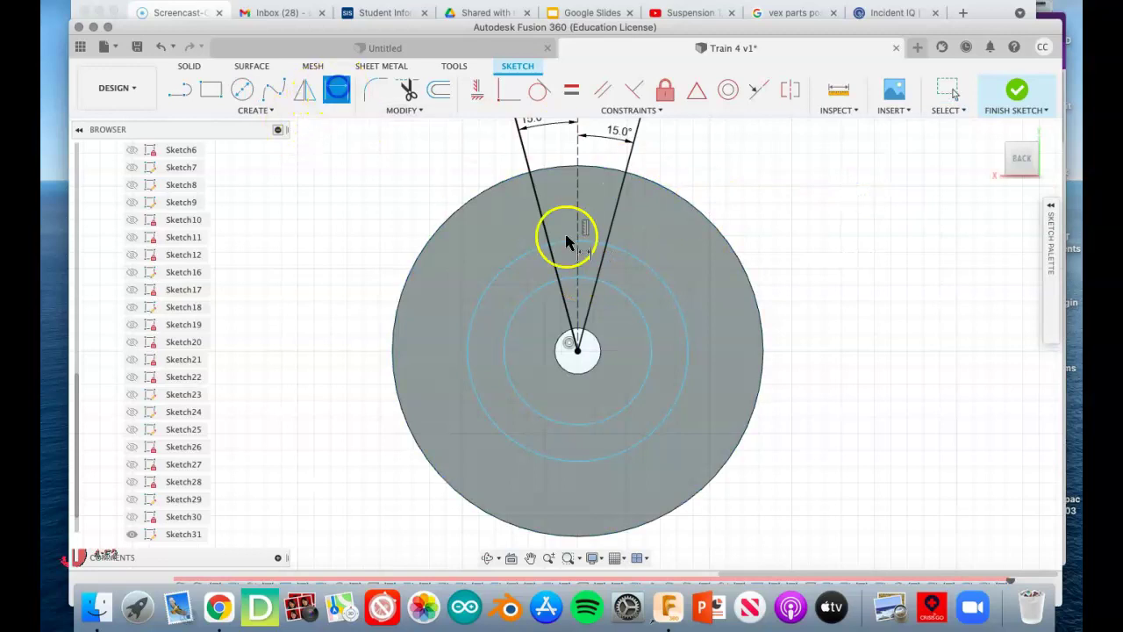
{"action": "left_click", "coordinate": [655, 275]}
{"action": "left_click", "coordinate": [791, 218]}
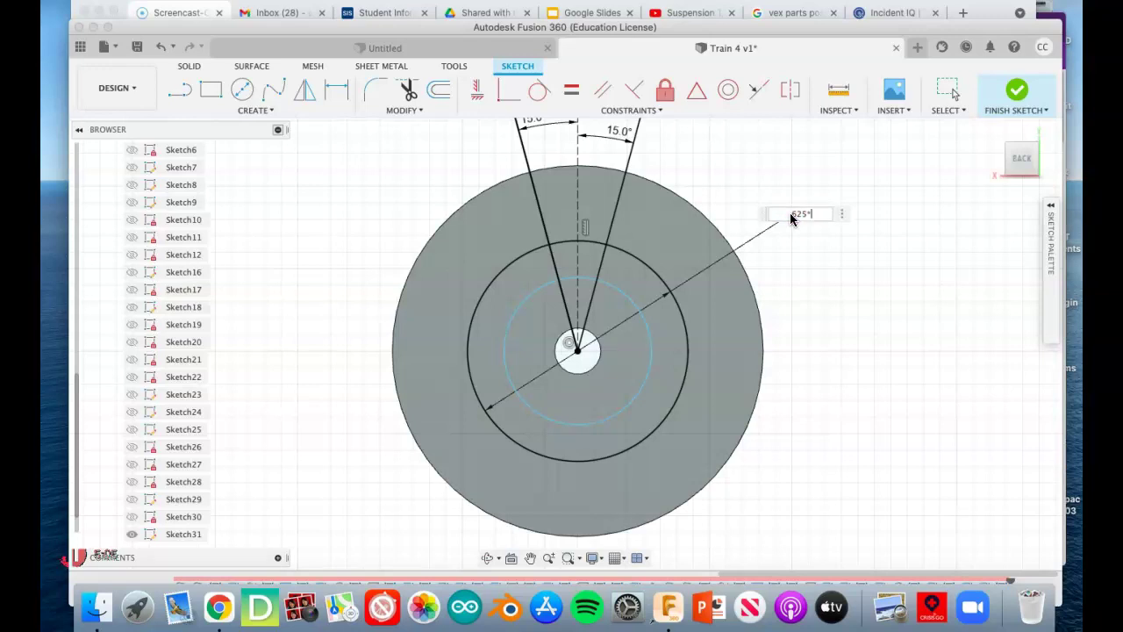
{"action": "key", "text": "Return"}
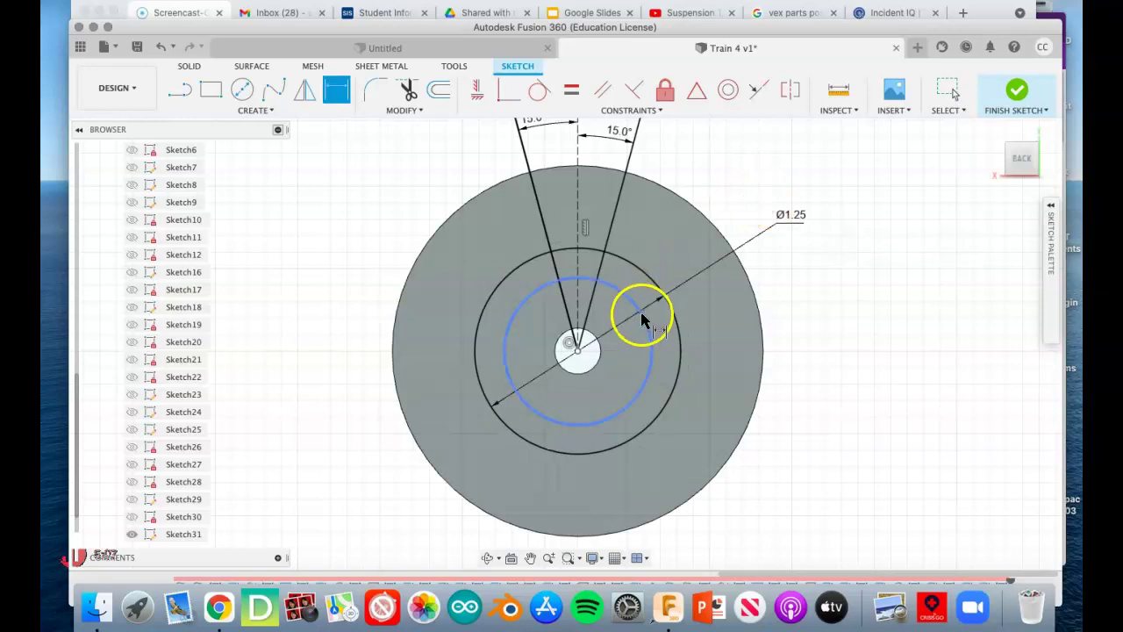
{"action": "left_click", "coordinate": [642, 313]}
{"action": "left_click", "coordinate": [734, 186]}
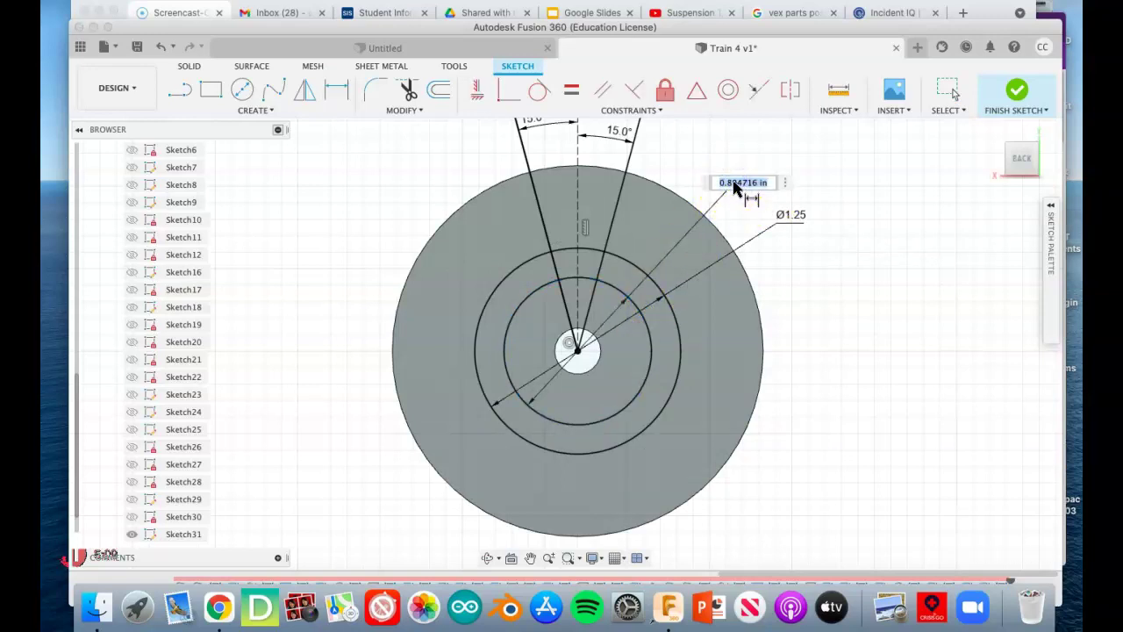
{"action": "key", "text": "BackSpace"}
{"action": "key", "text": "Return"}
{"action": "left_click", "coordinate": [768, 197]}
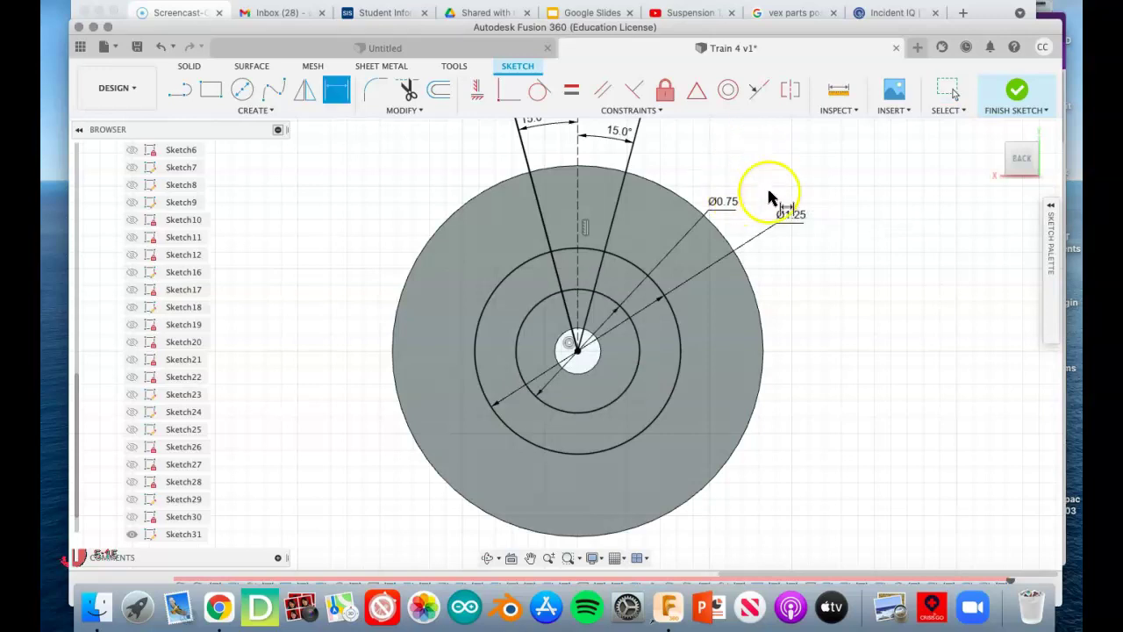
{"action": "left_click", "coordinate": [1018, 90]}
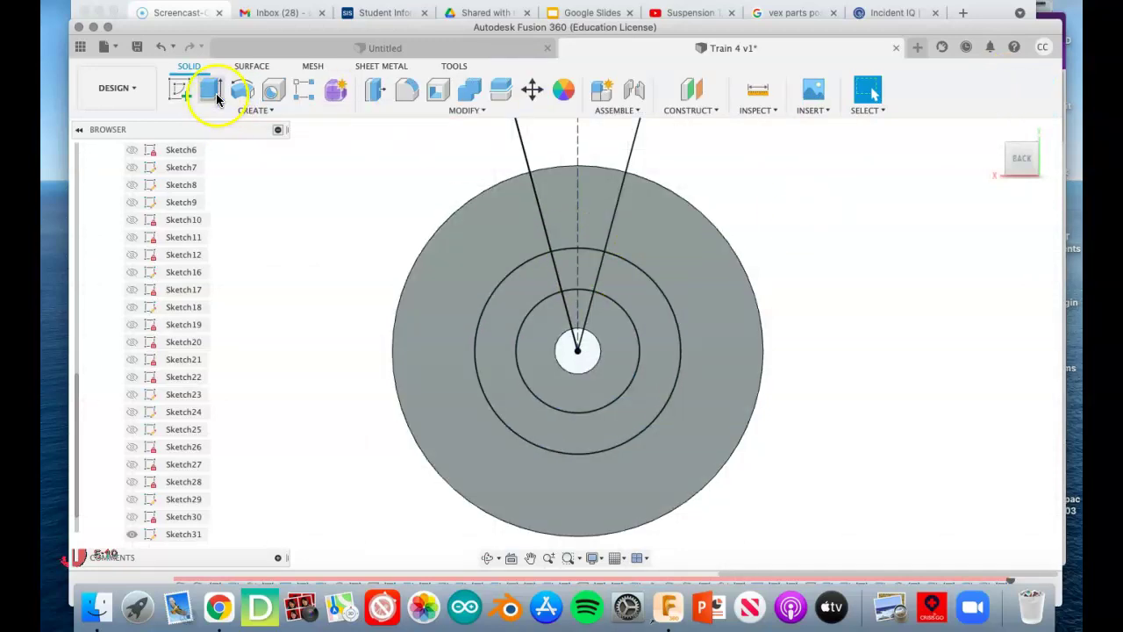
Step: Extrude-cut the wedge profile between the Ø0.75 and Ø1.25 in circles through the disc
{"action": "left_click", "coordinate": [210, 88]}
{"action": "left_click", "coordinate": [588, 279]}
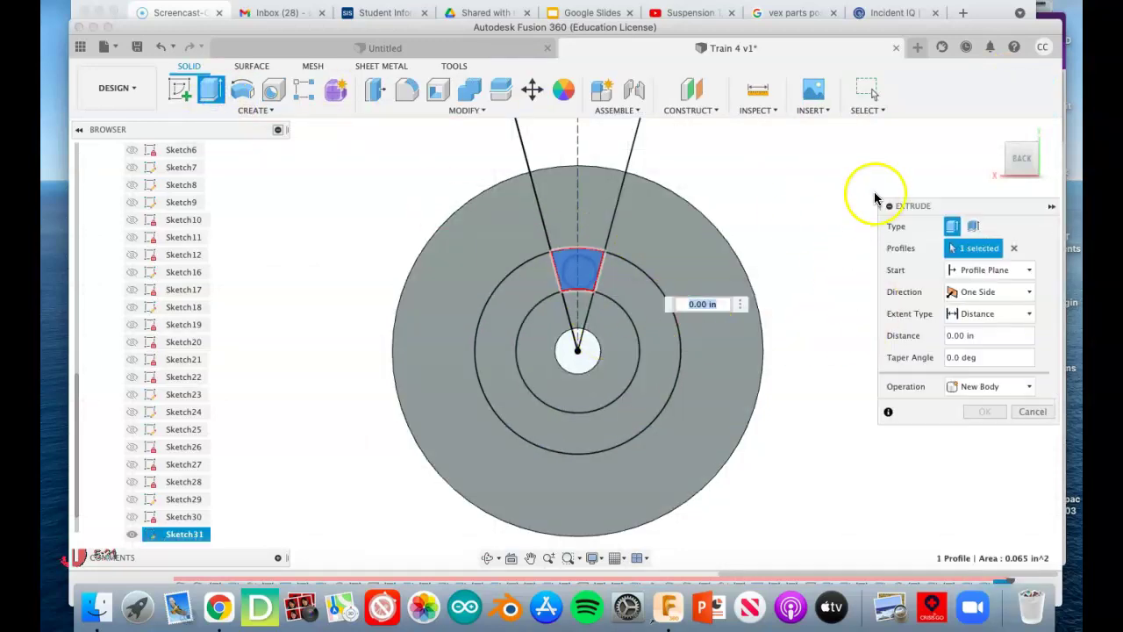
{"action": "left_click", "coordinate": [1009, 150]}
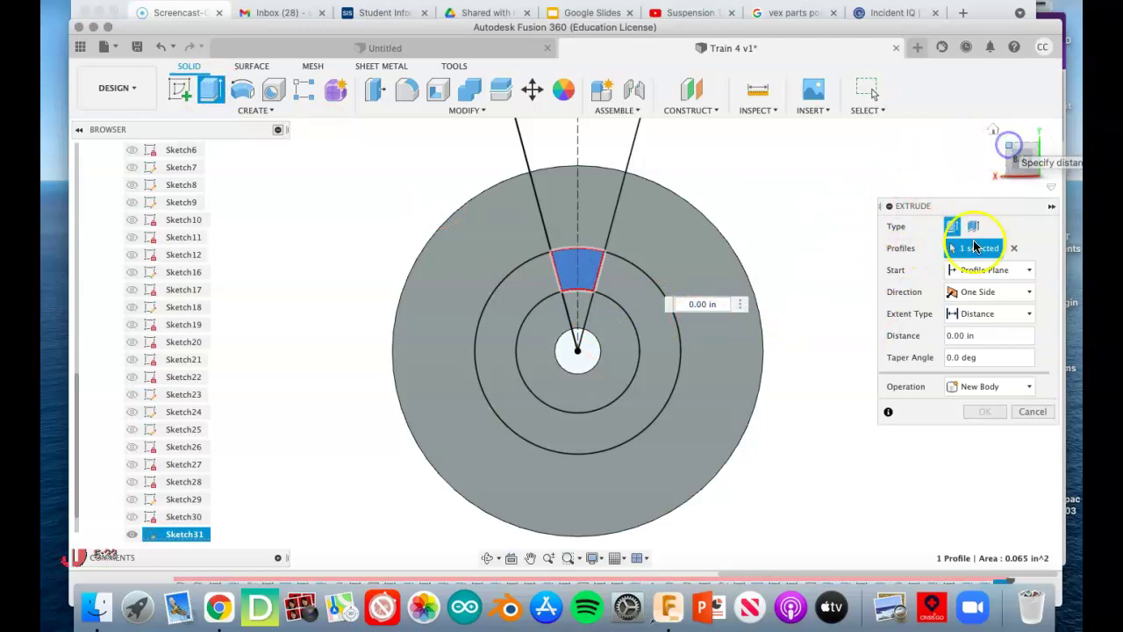
{"action": "left_click", "coordinate": [982, 387]}
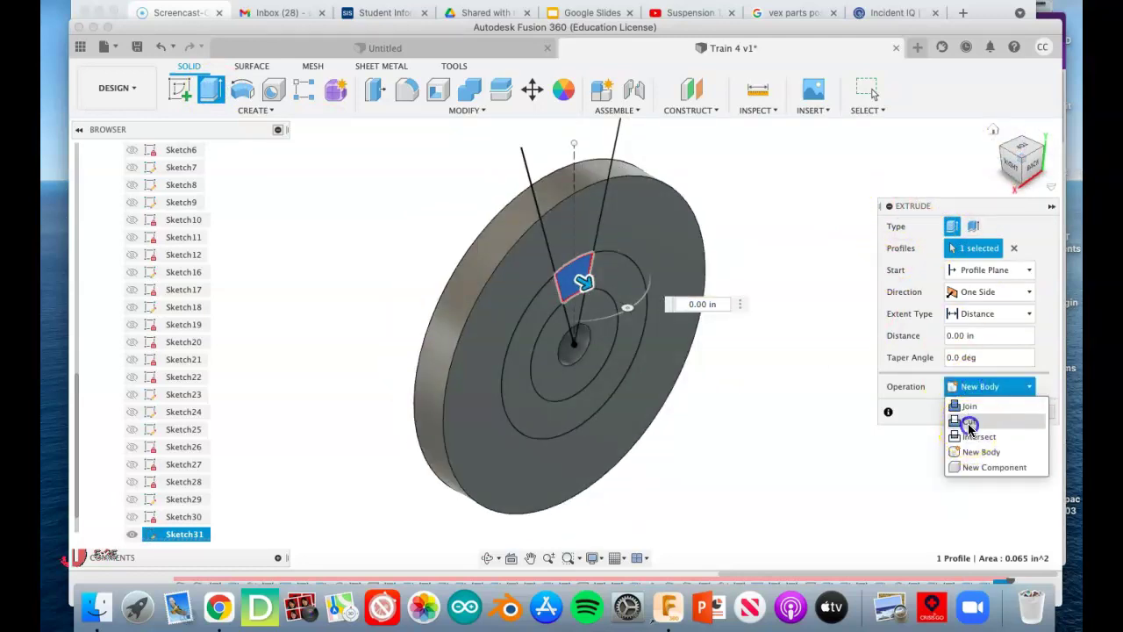
{"action": "left_click", "coordinate": [968, 422]}
{"action": "left_click_drag", "start_coordinate": [583, 279], "coordinate": [427, 188]}
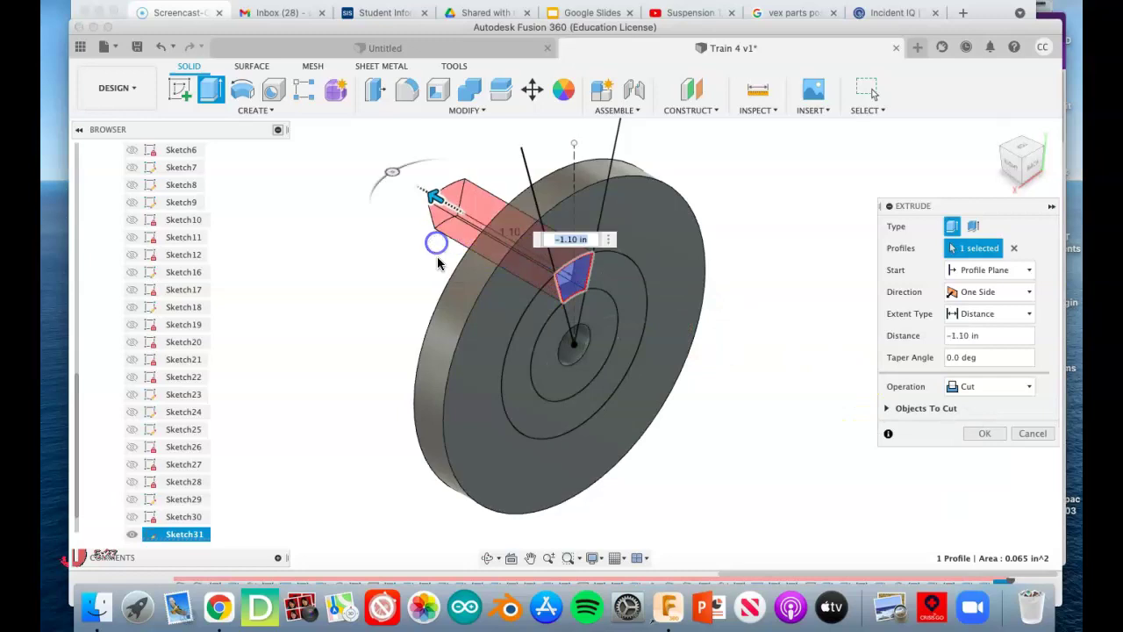
{"action": "left_click", "coordinate": [980, 433]}
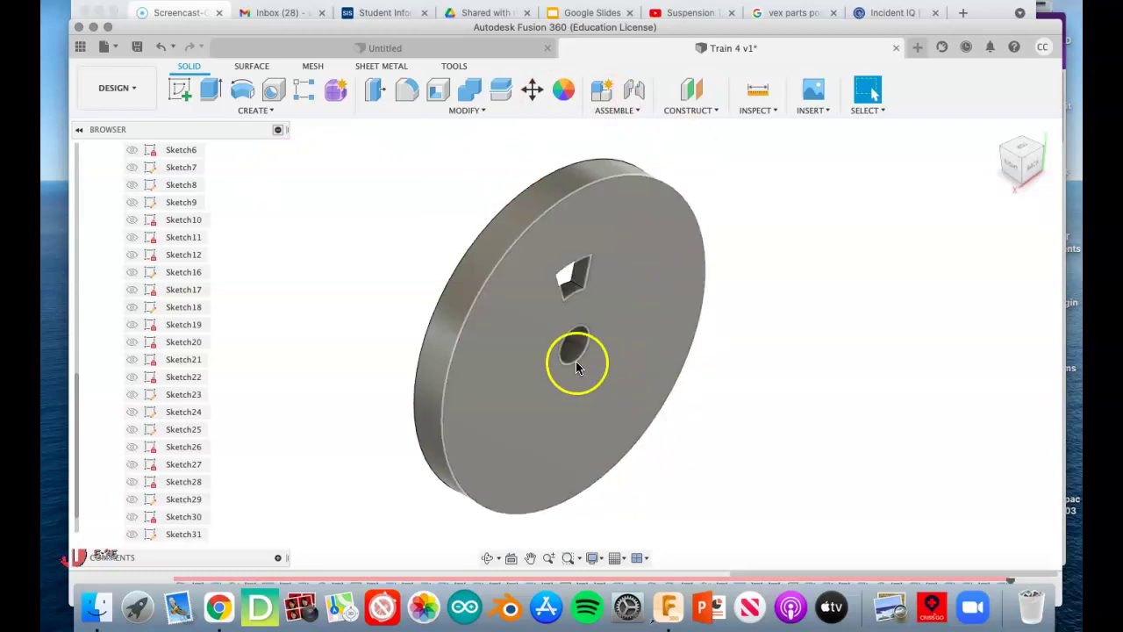
Step: Circular-pattern the wedge cut six times around the centre hole axis
{"action": "left_click", "coordinate": [258, 111]}
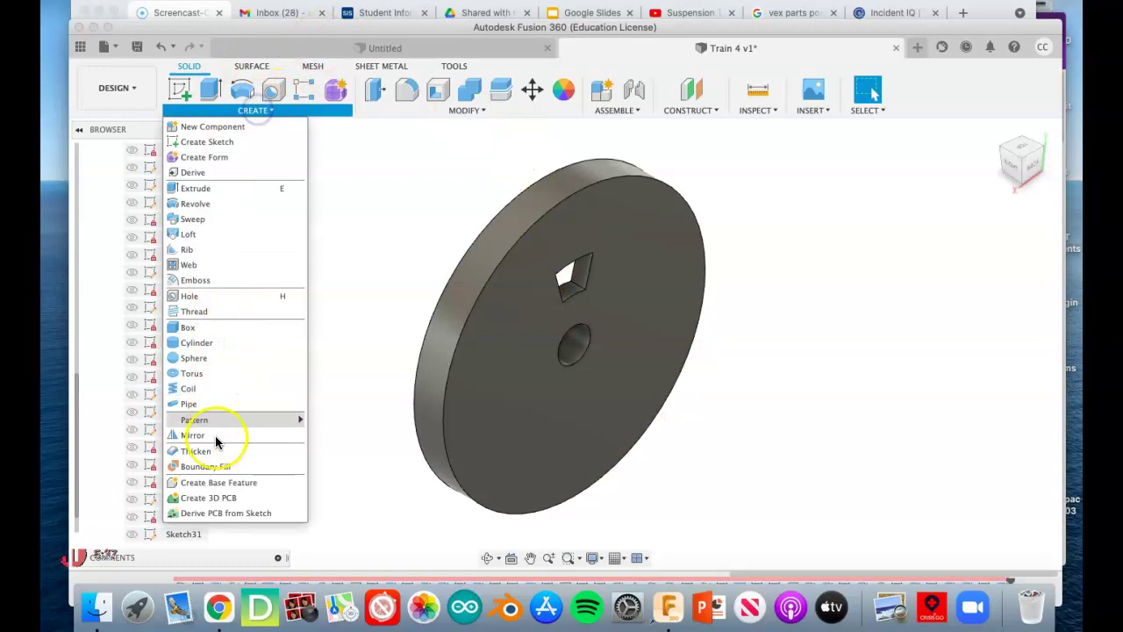
{"action": "mouse_move", "coordinate": [218, 421]}
{"action": "left_click", "coordinate": [329, 434]}
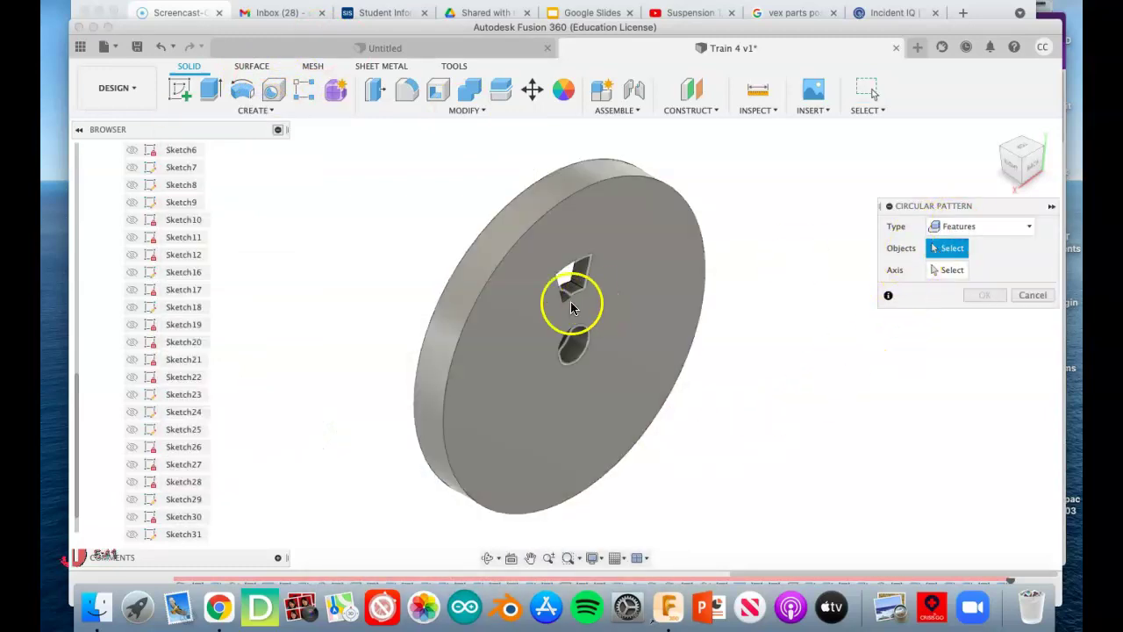
{"action": "left_click", "coordinate": [575, 273]}
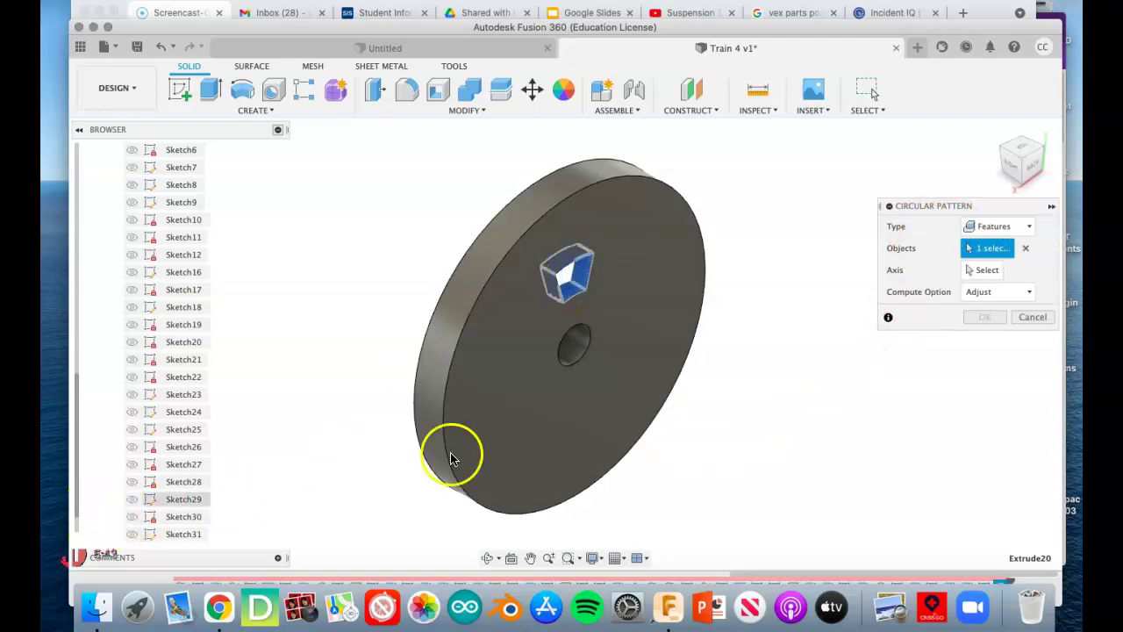
{"action": "left_click", "coordinate": [975, 277]}
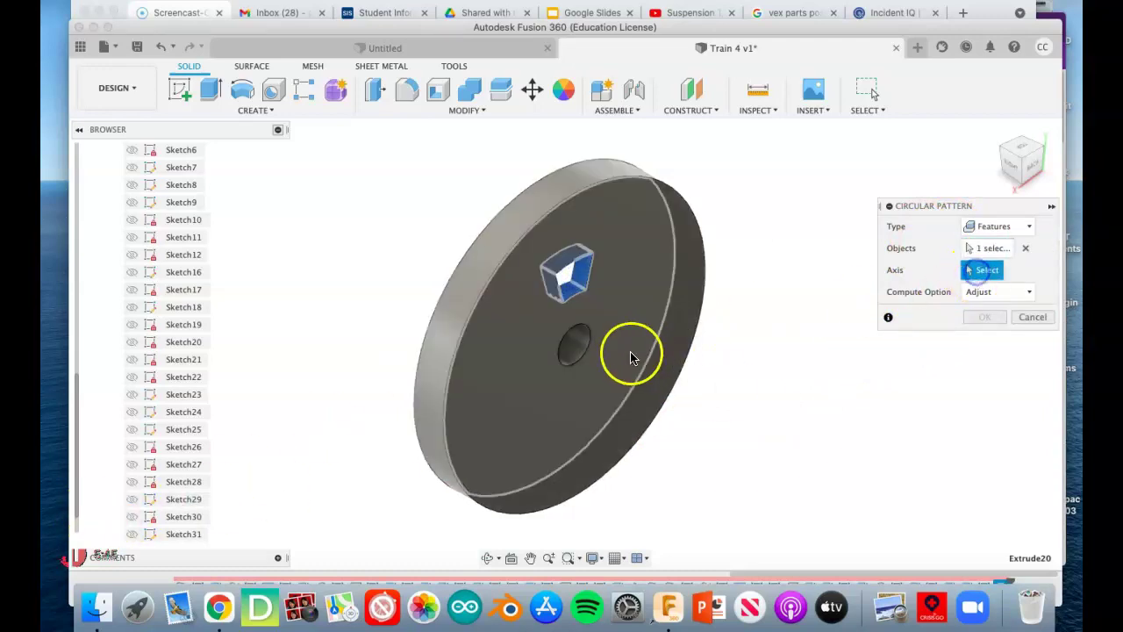
{"action": "left_click", "coordinate": [577, 346]}
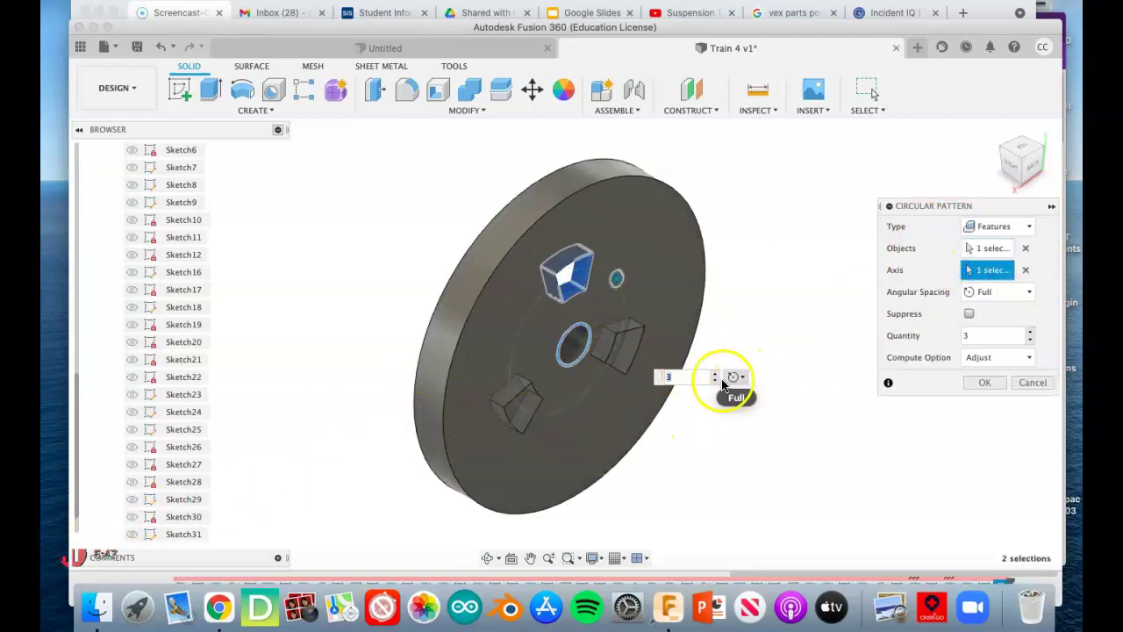
{"action": "left_click", "coordinate": [653, 378]}
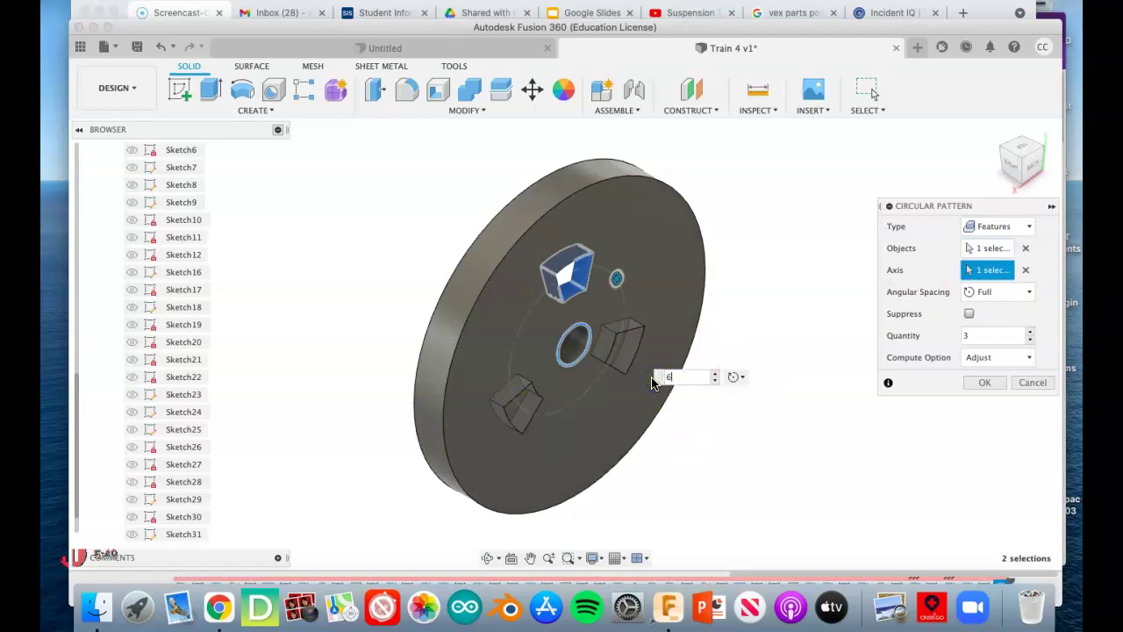
{"action": "key", "text": "Return"}
{"action": "left_click", "coordinate": [752, 375]}
{"action": "left_click", "coordinate": [640, 318]}
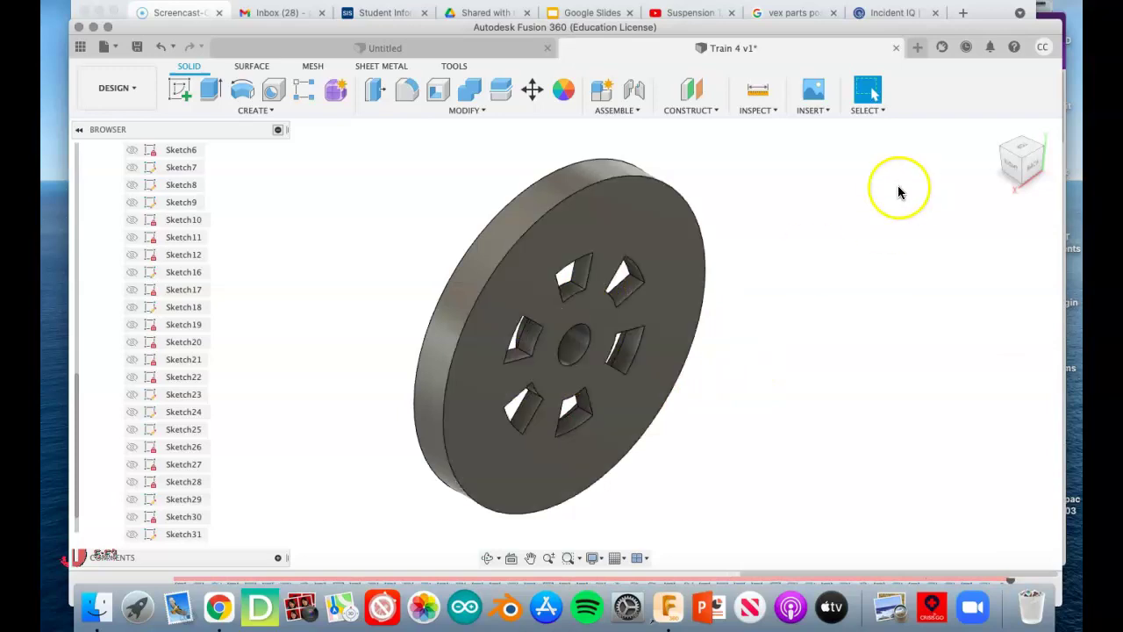
Step: Check the wheel's back, switch to the Front view, and start a new sketch
{"action": "left_click", "coordinate": [997, 134]}
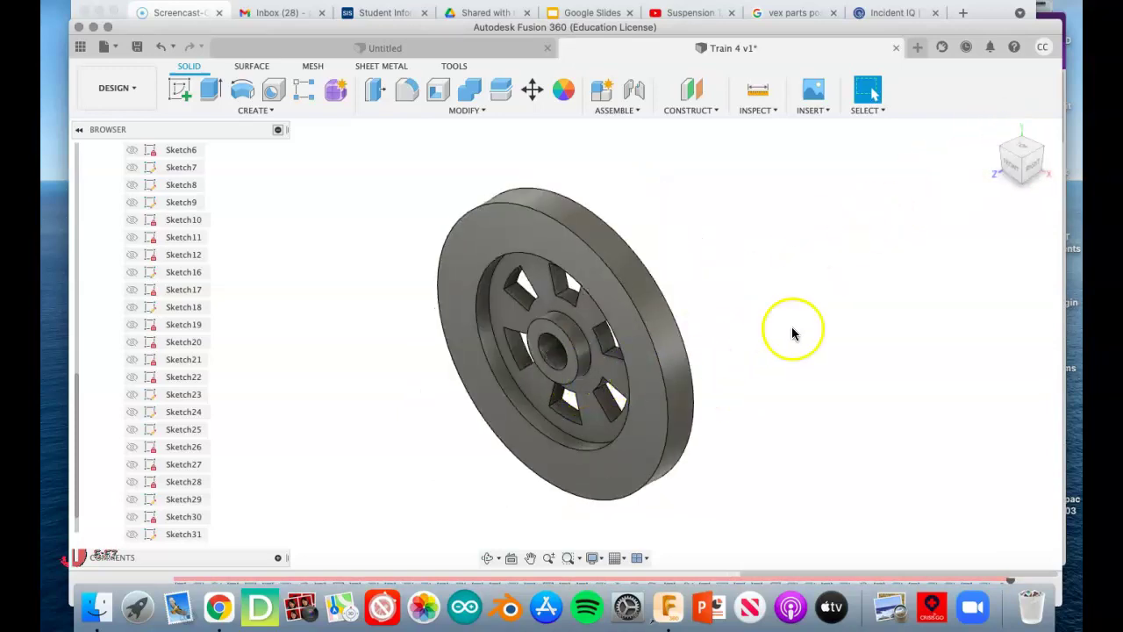
{"action": "left_click", "coordinate": [1007, 160]}
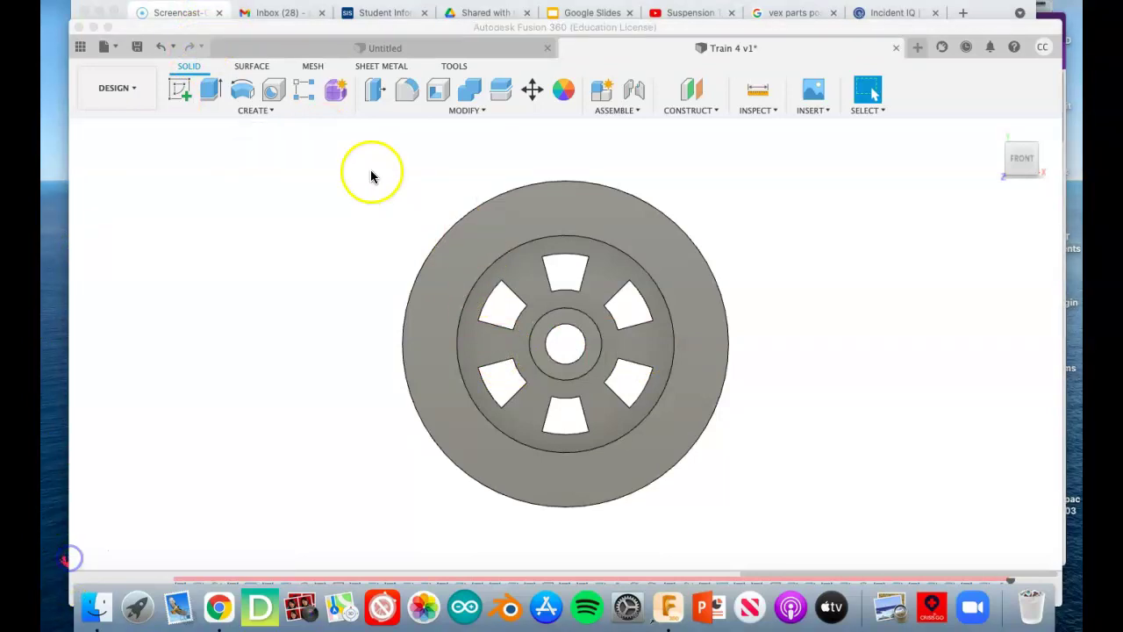
{"action": "left_click", "coordinate": [178, 89]}
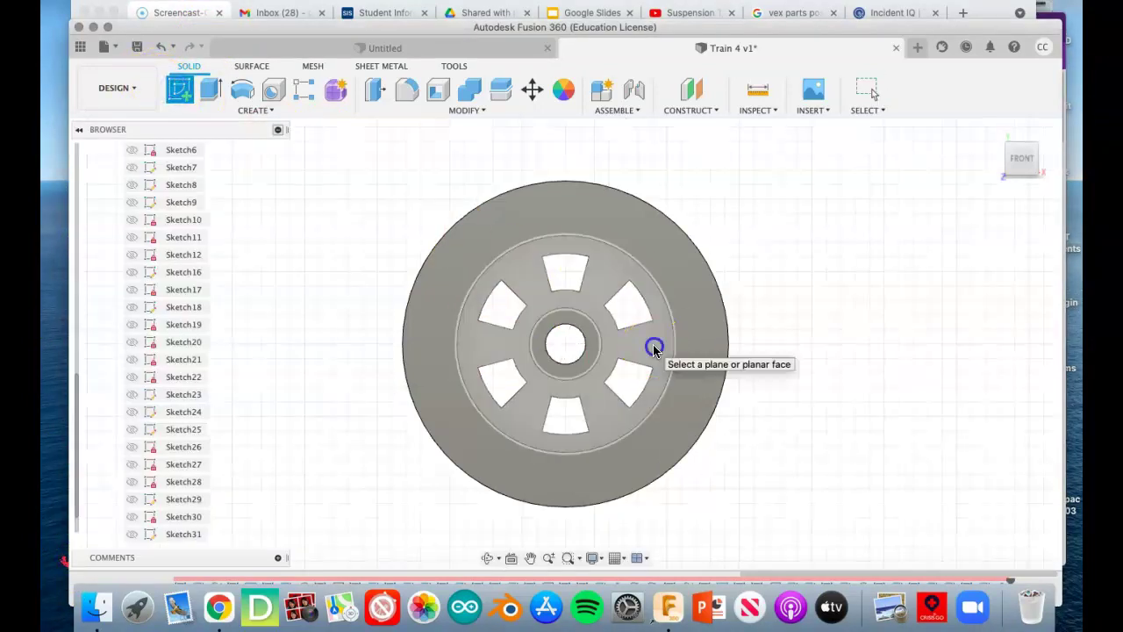
Step: On the wheel's inner face, draw a horizontal construction line from the hub centre
{"action": "left_click", "coordinate": [652, 347]}
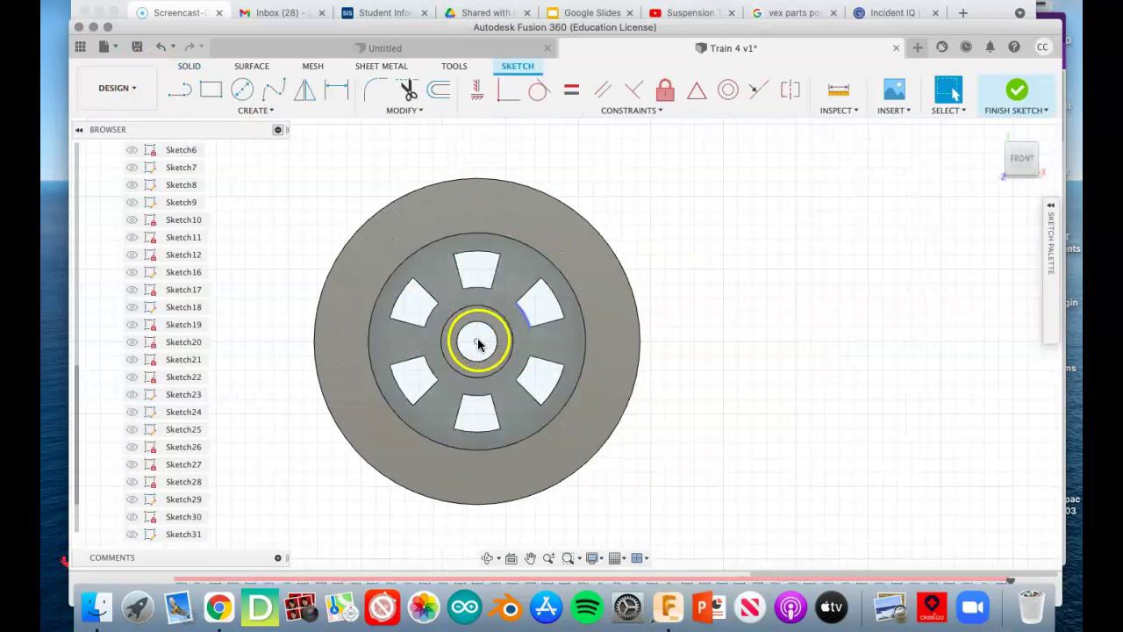
{"action": "left_click", "coordinate": [189, 92]}
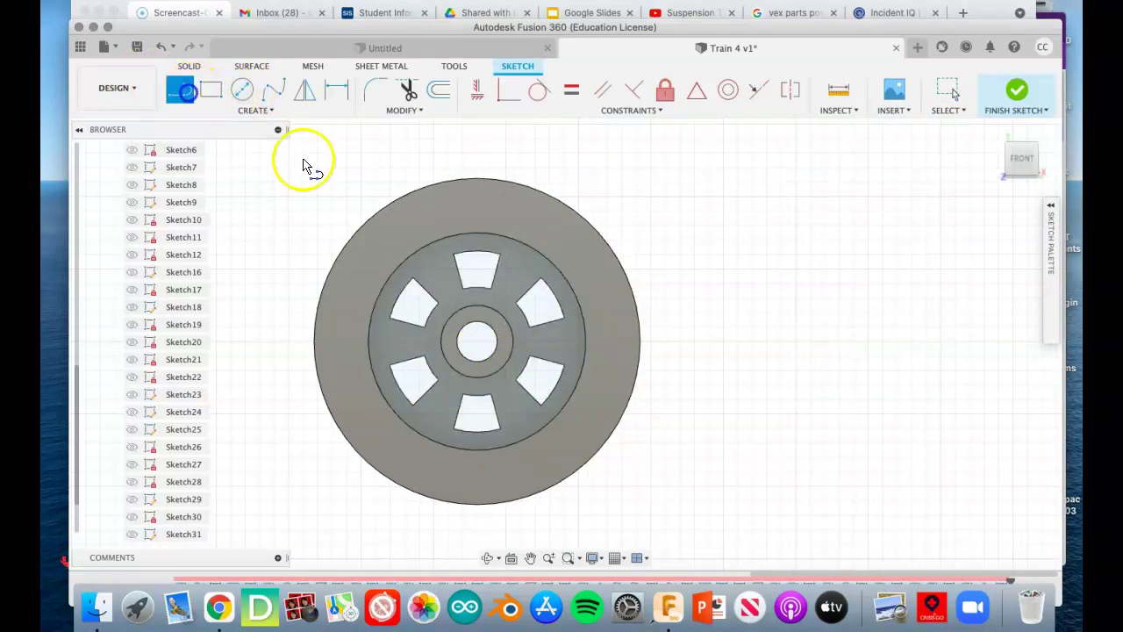
{"action": "left_click", "coordinate": [481, 342]}
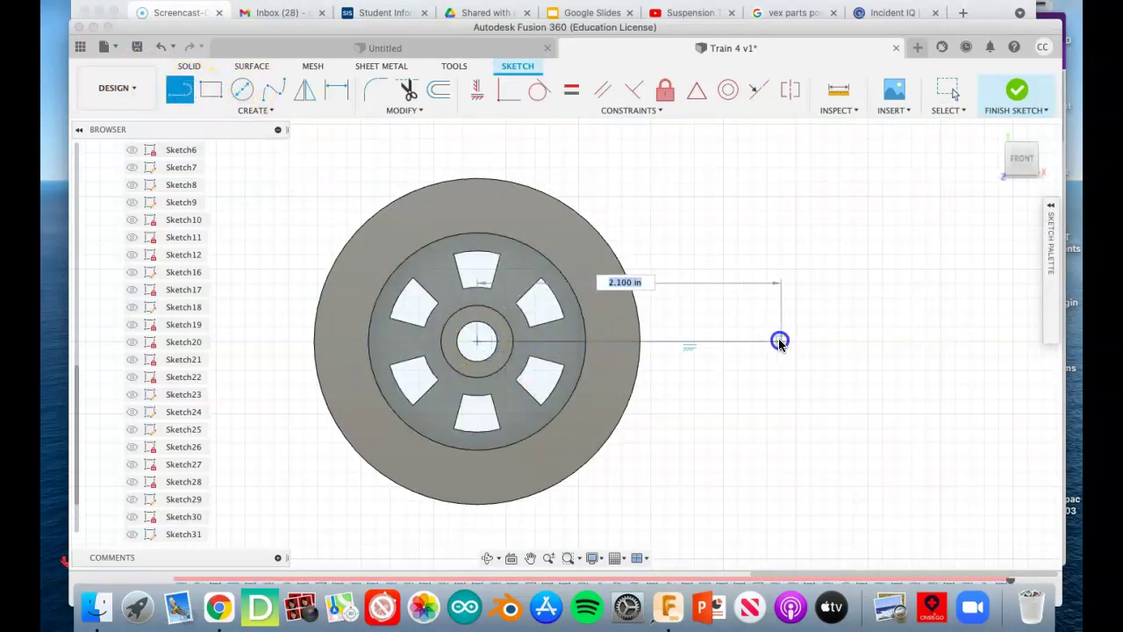
{"action": "left_click", "coordinate": [780, 342]}
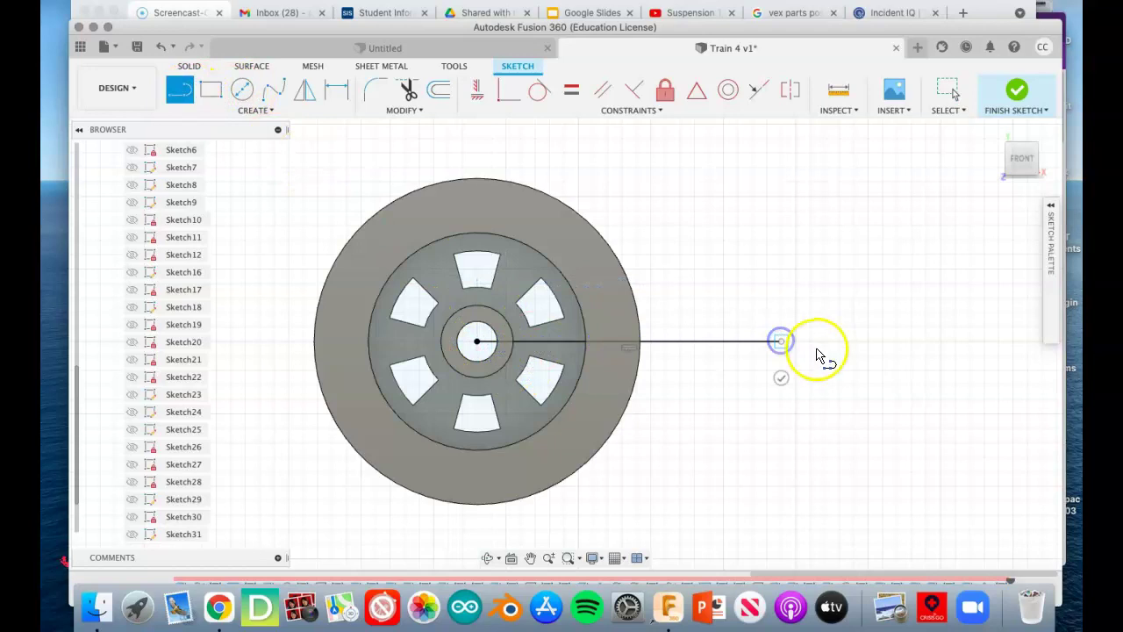
{"action": "left_click", "coordinate": [864, 336]}
{"action": "left_click", "coordinate": [726, 343]}
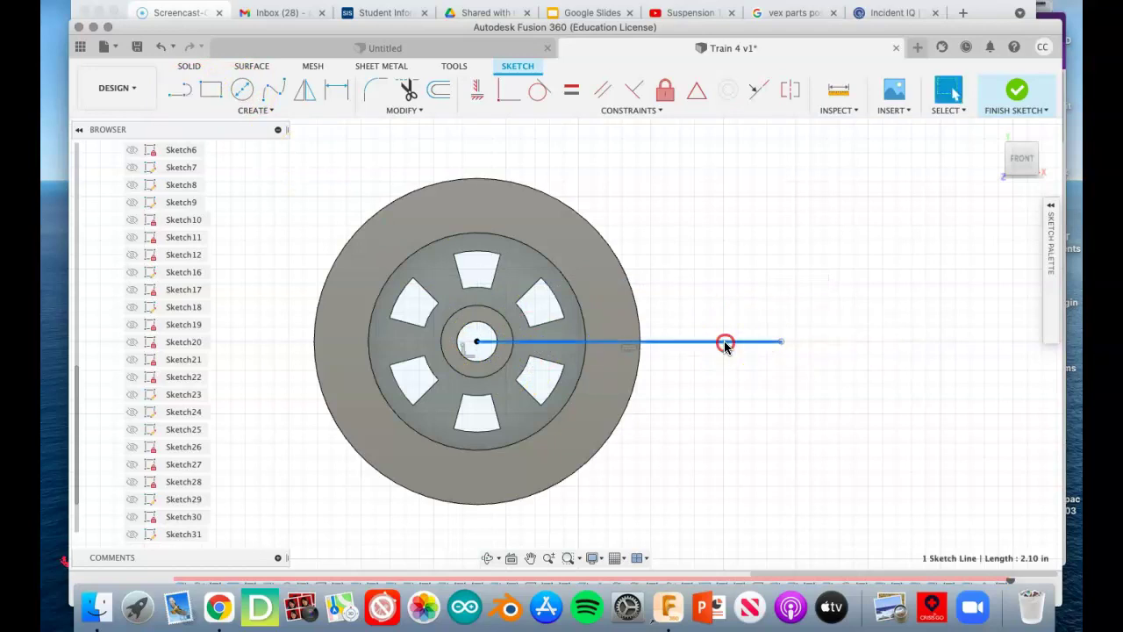
{"action": "right_click", "coordinate": [725, 342]}
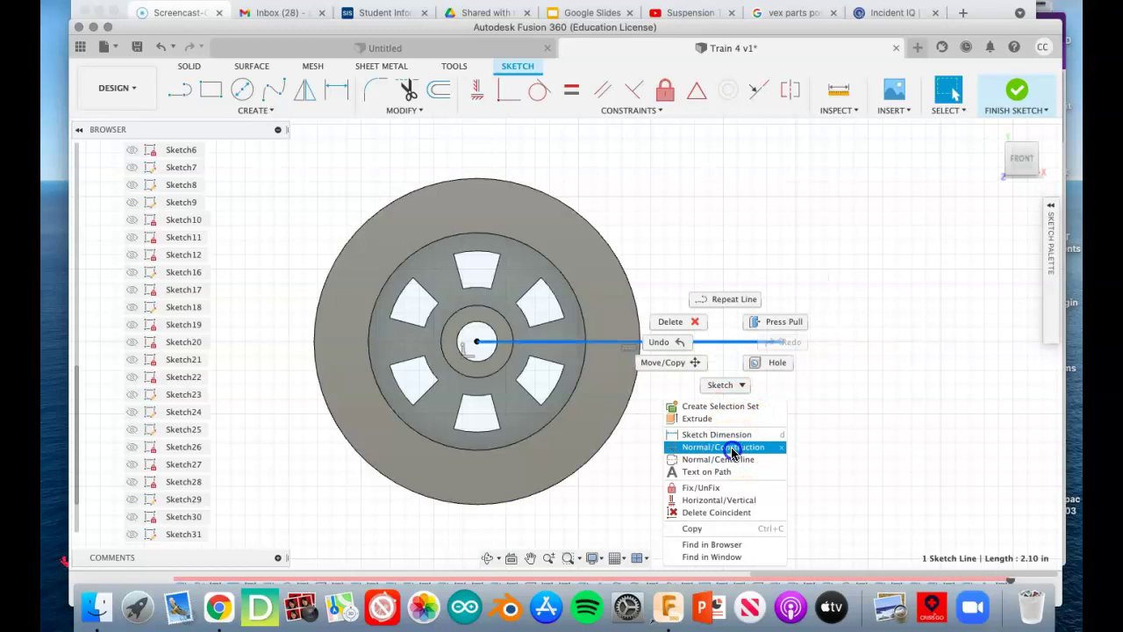
{"action": "left_click", "coordinate": [725, 446]}
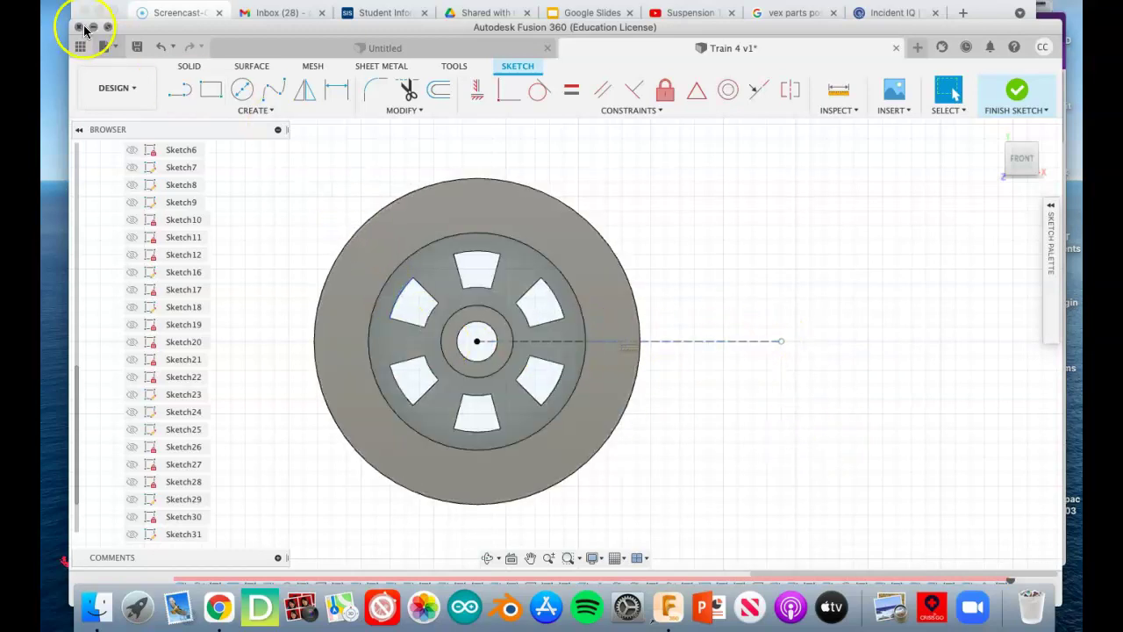
Step: Place a small circle centred on the dashed construction line
{"action": "left_click", "coordinate": [237, 91]}
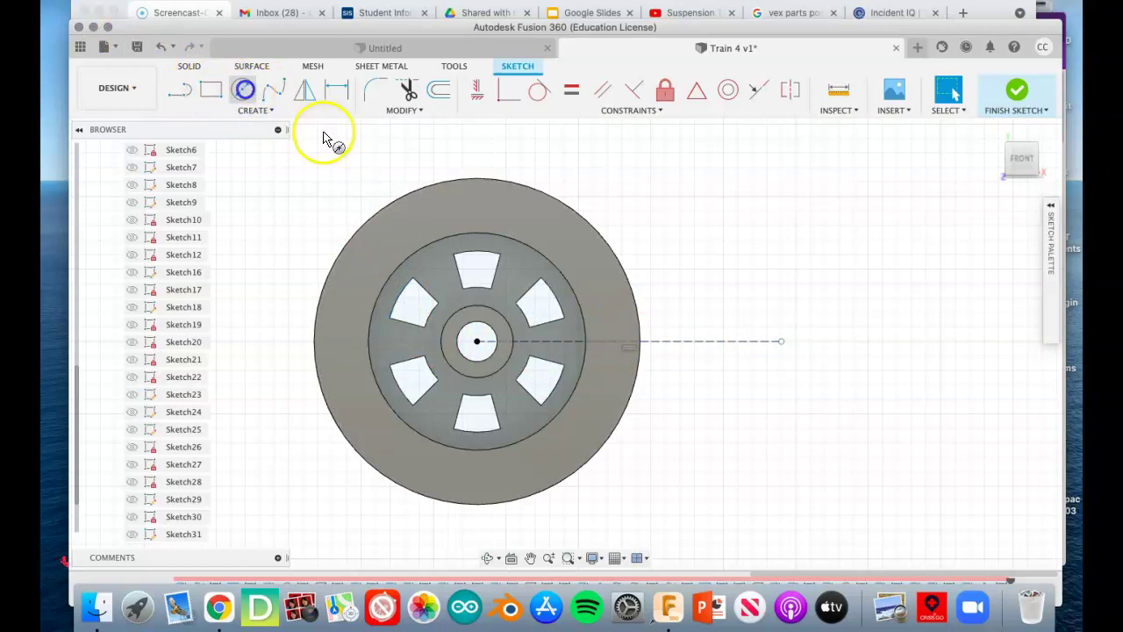
{"action": "left_click", "coordinate": [615, 342]}
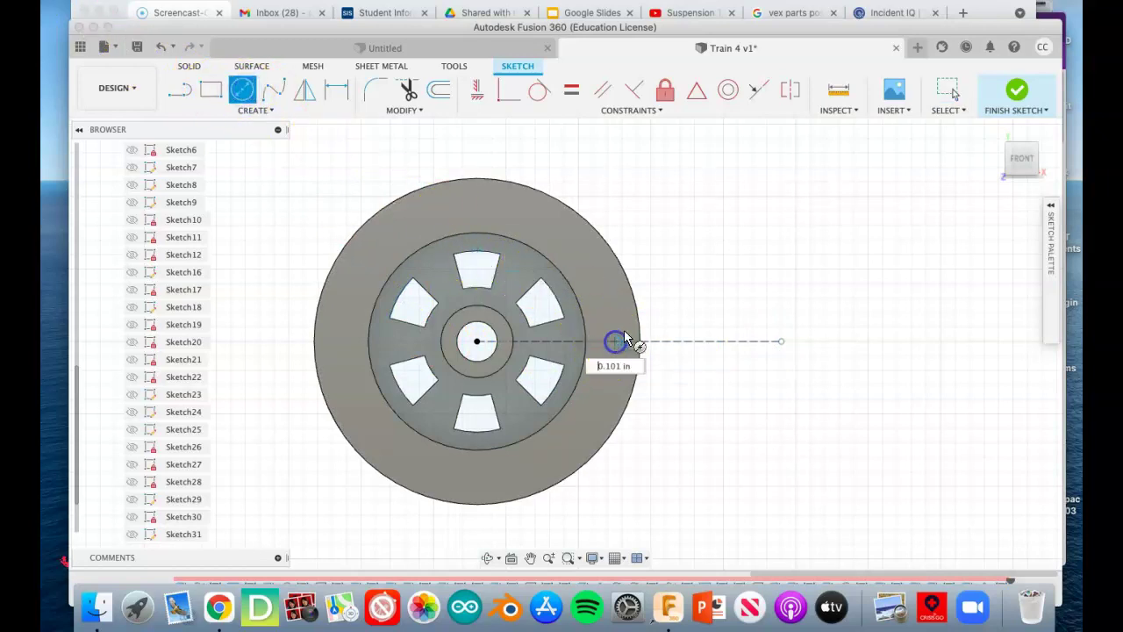
{"action": "right_click", "coordinate": [702, 303]}
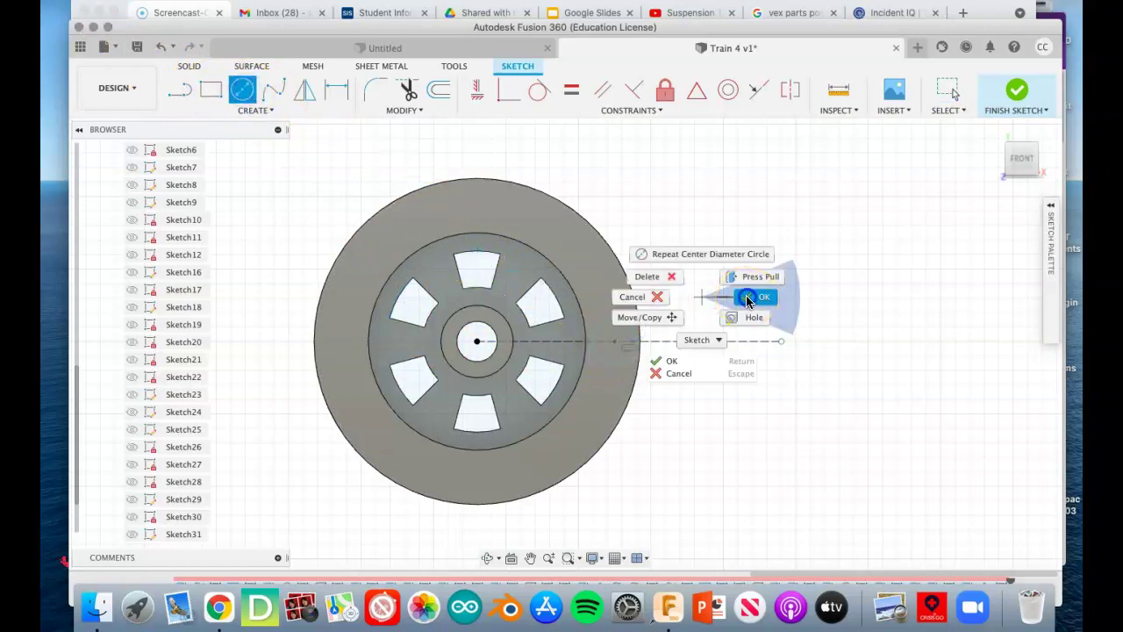
{"action": "left_click", "coordinate": [746, 298]}
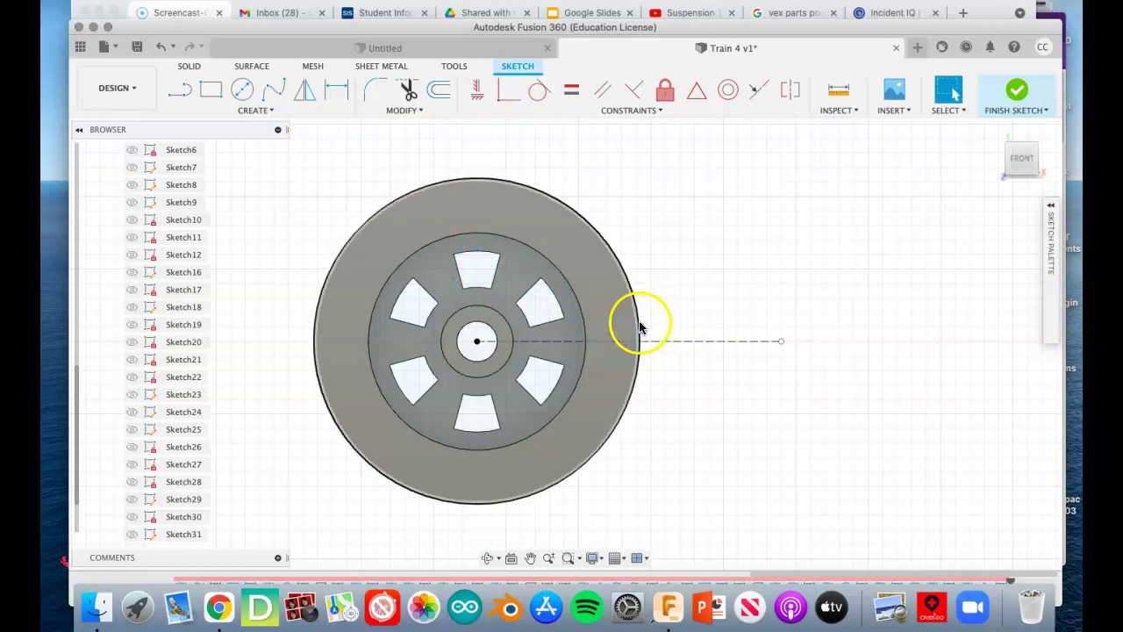
Step: Dimension the circle to Ø0.25 in, 0.70 in from the wheel centre, and finish the sketch
{"action": "key", "text": "d"}
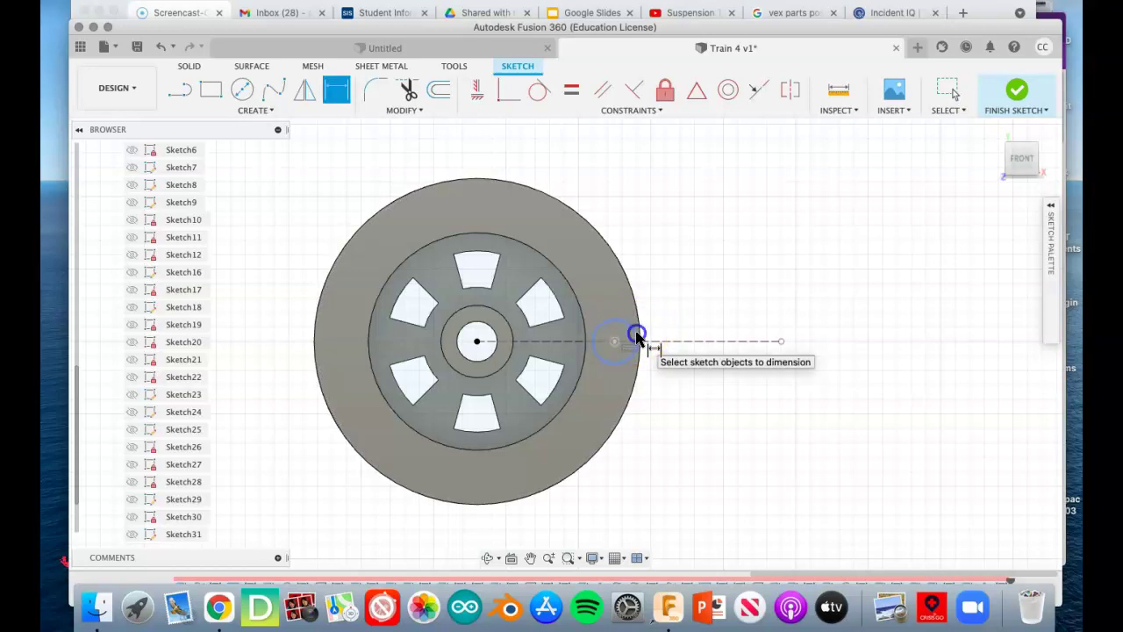
{"action": "left_click", "coordinate": [637, 336]}
{"action": "left_click", "coordinate": [706, 298]}
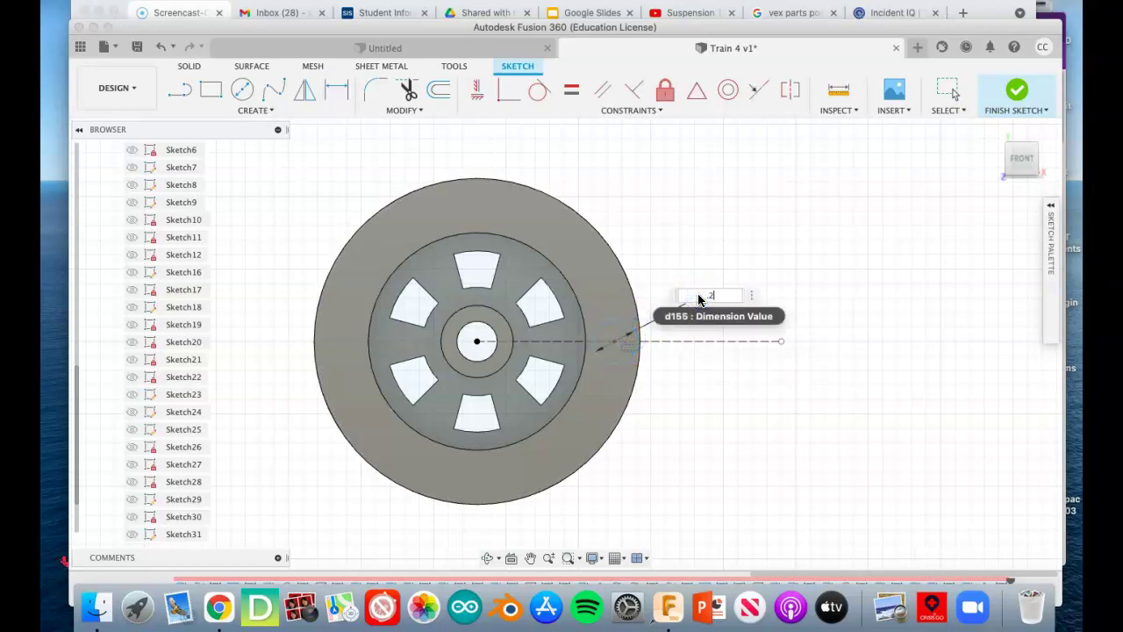
{"action": "key", "text": "Return"}
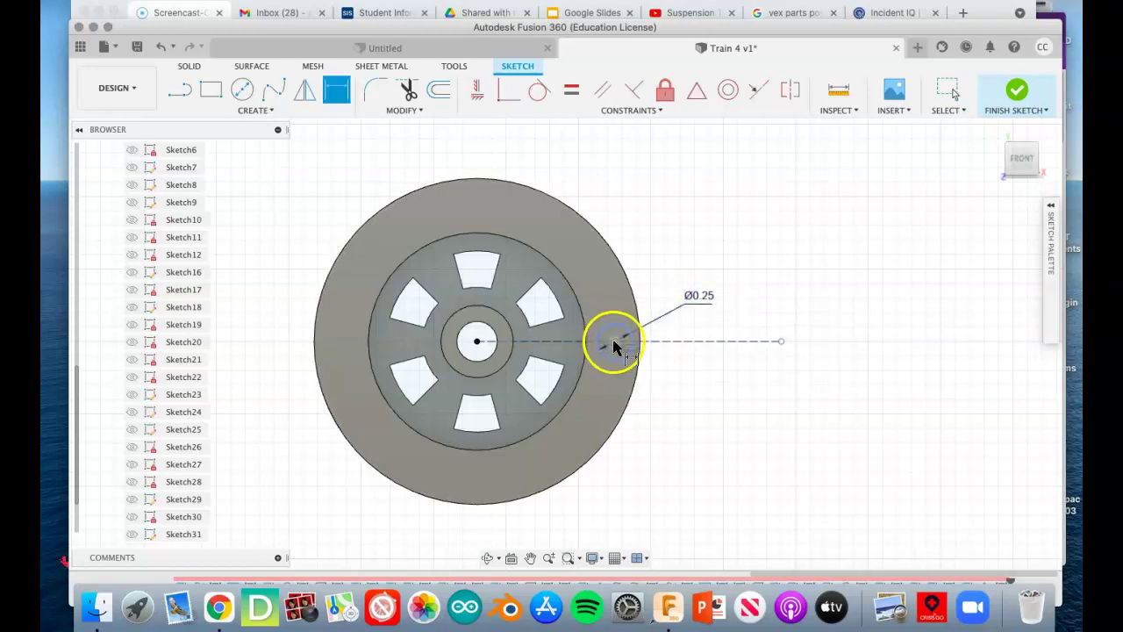
{"action": "left_click", "coordinate": [477, 342]}
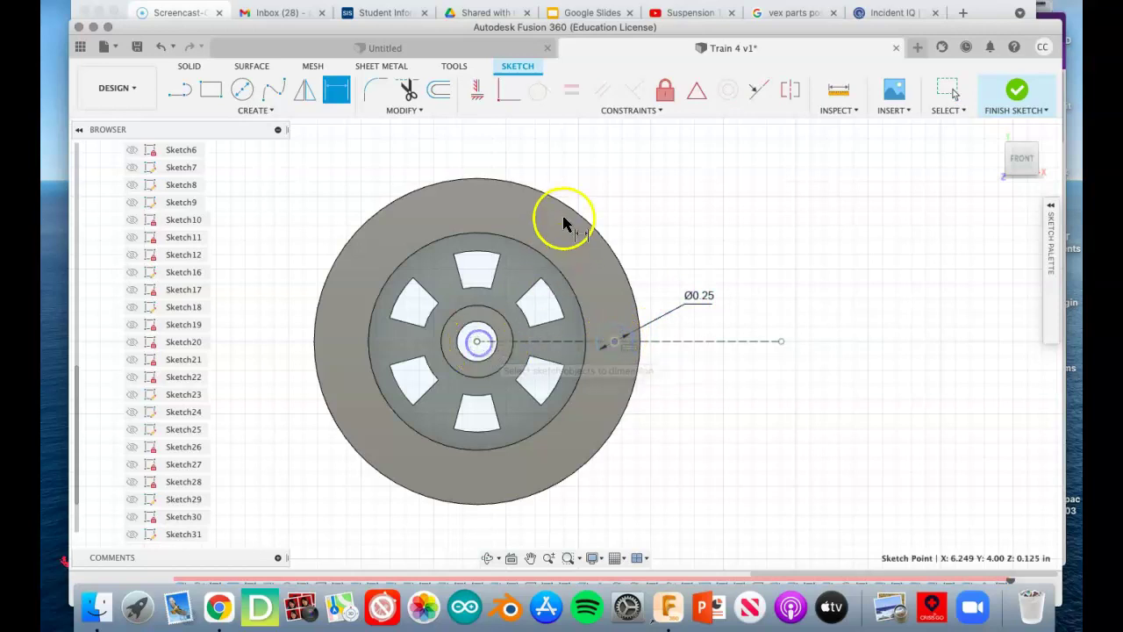
{"action": "left_click", "coordinate": [540, 156]}
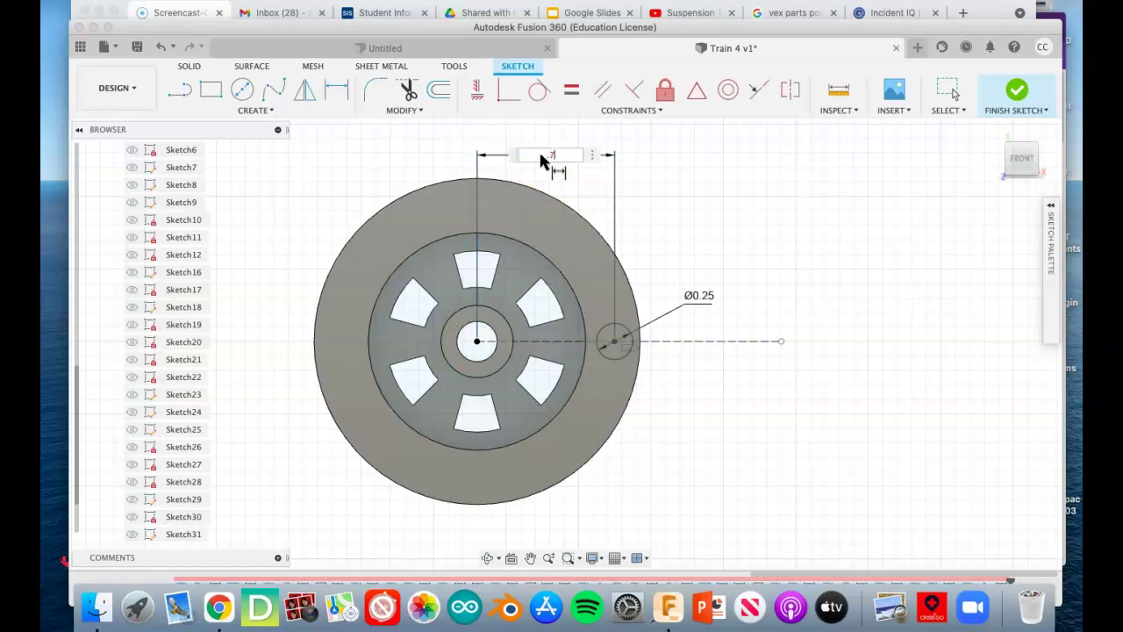
{"action": "type", "text": ".7"}
{"action": "key", "text": "Return"}
{"action": "left_click", "coordinate": [571, 168]}
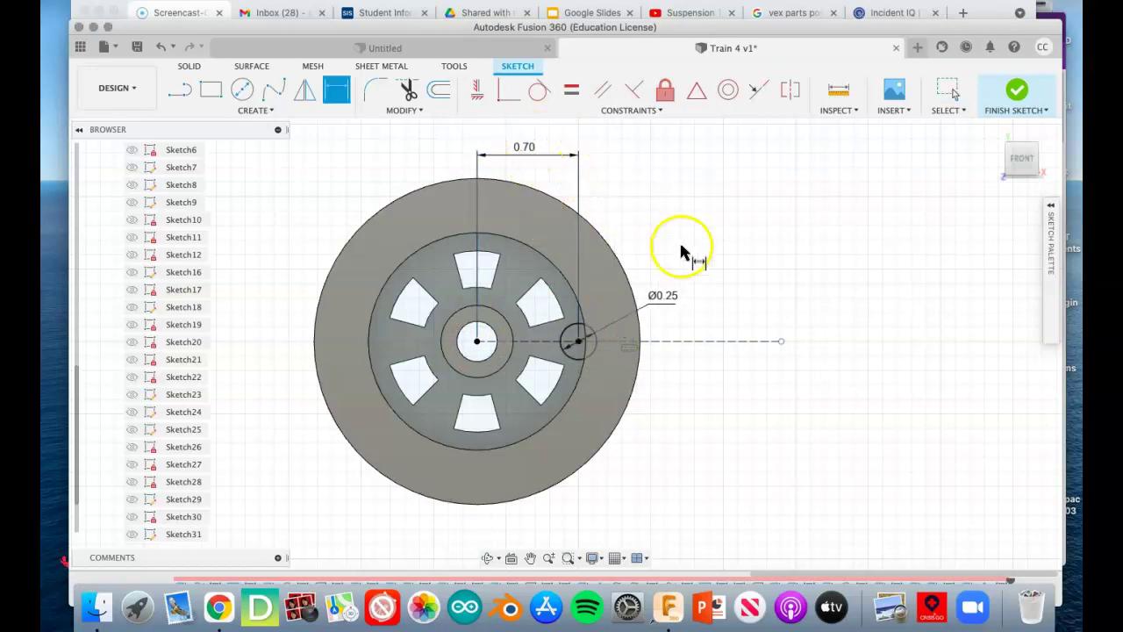
{"action": "left_click", "coordinate": [1015, 89]}
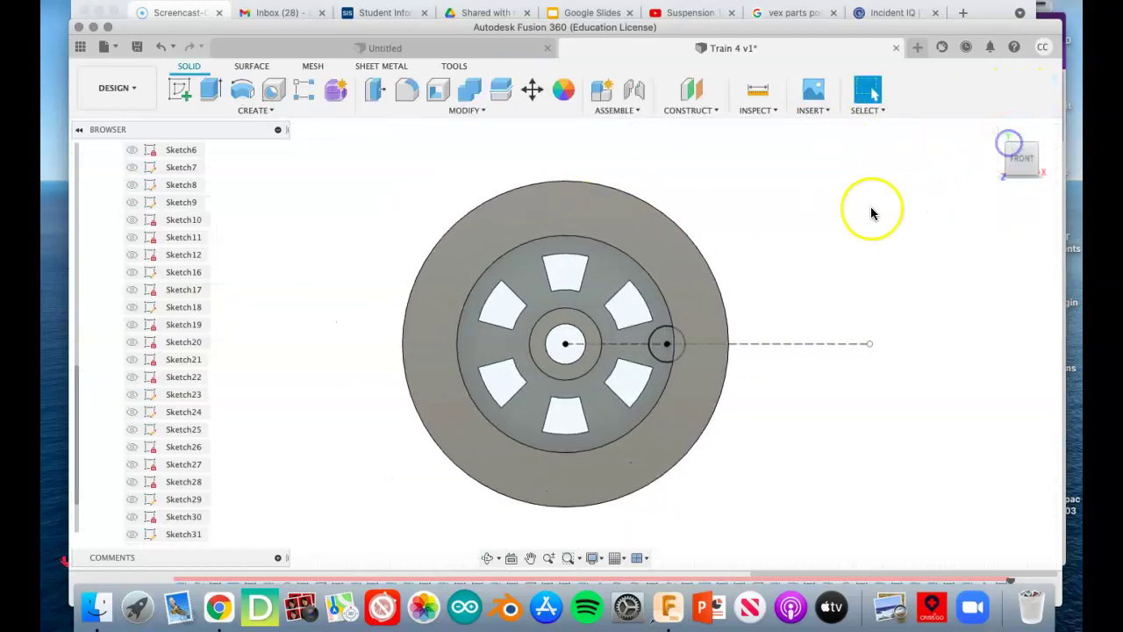
Step: Extrude-cut both halves of the small circle profile 0.375 in into the wheel face
{"action": "left_click", "coordinate": [1009, 150]}
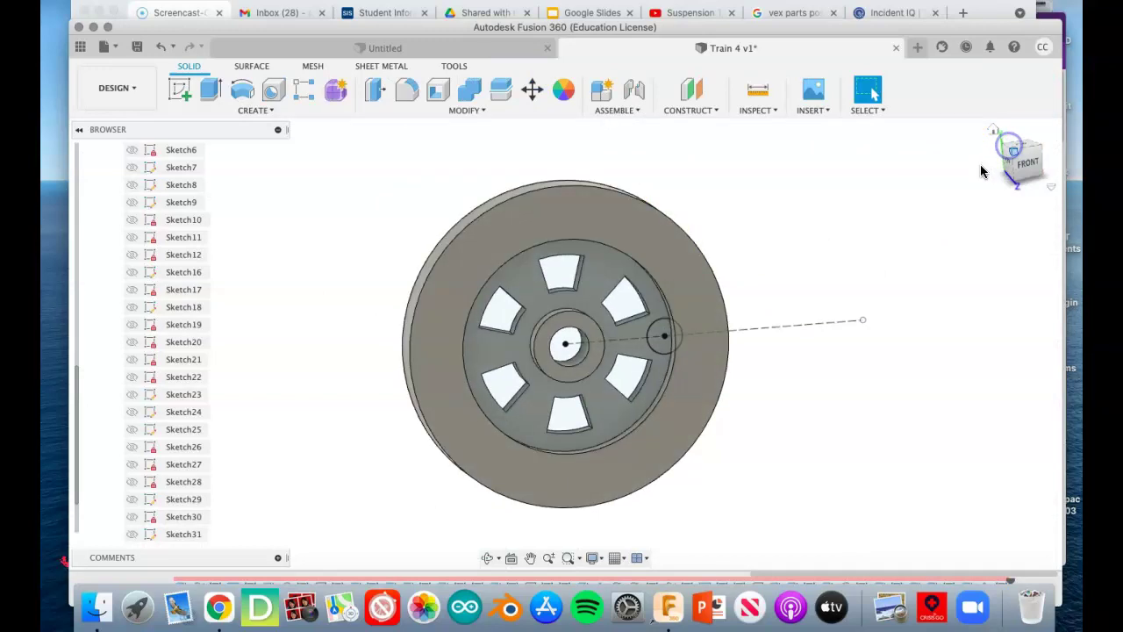
{"action": "left_click", "coordinate": [209, 91]}
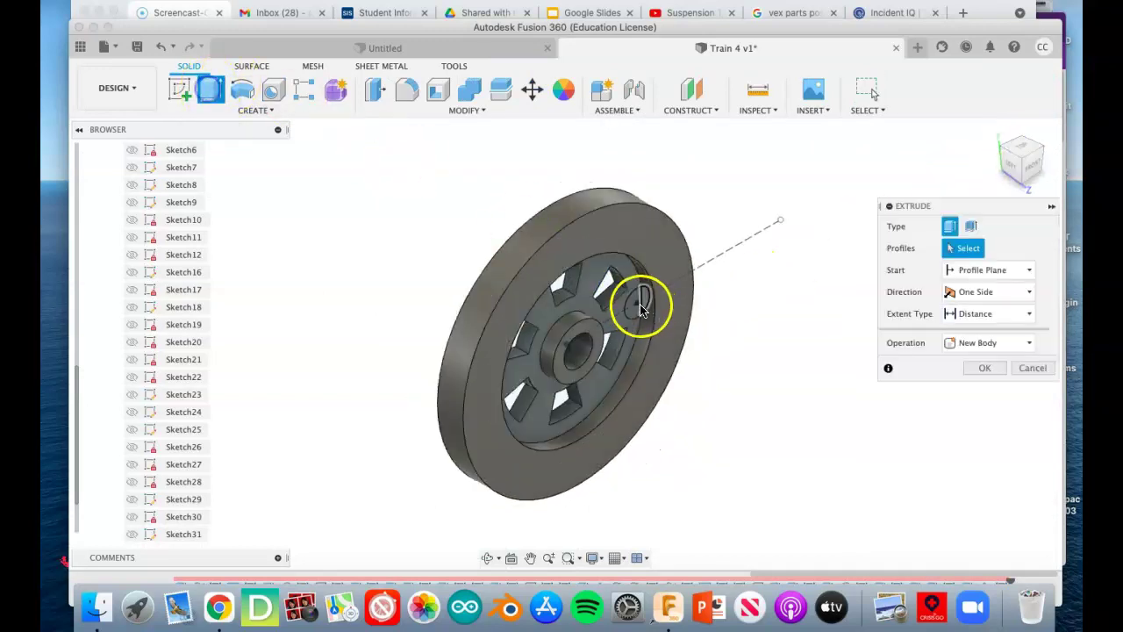
{"action": "left_click", "coordinate": [641, 305]}
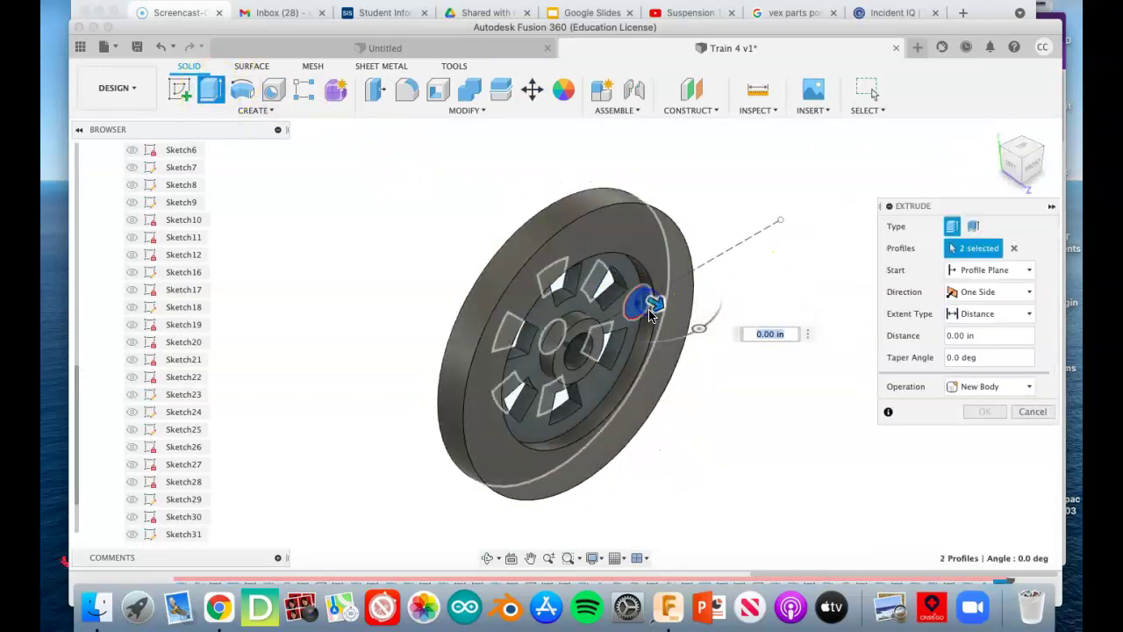
{"action": "left_click", "coordinate": [654, 305]}
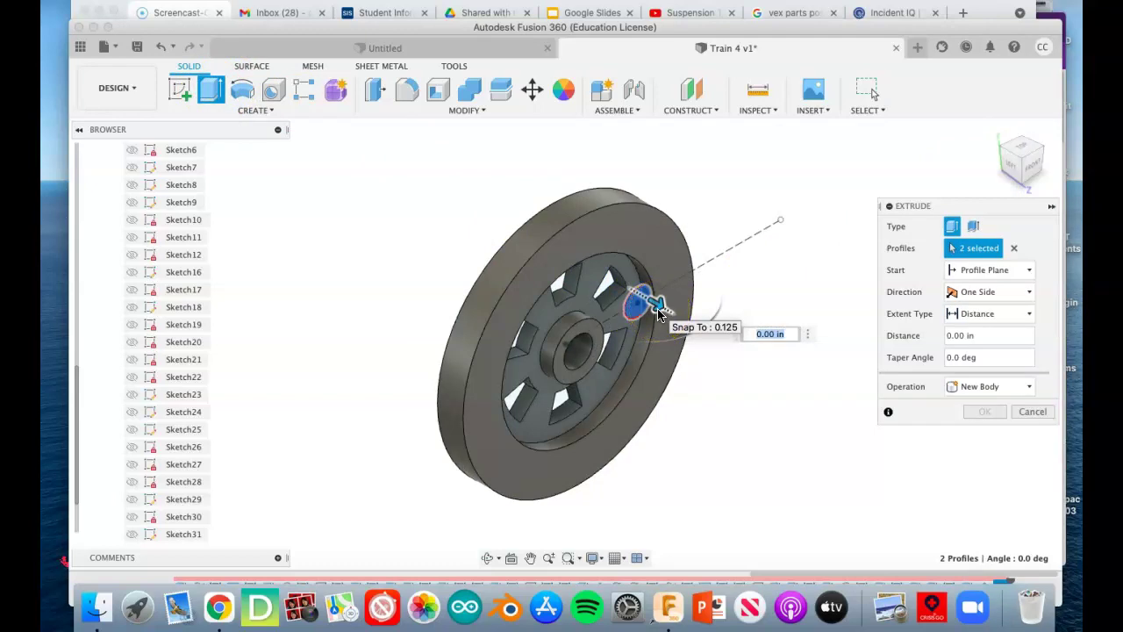
{"action": "type", "text": ".375"}
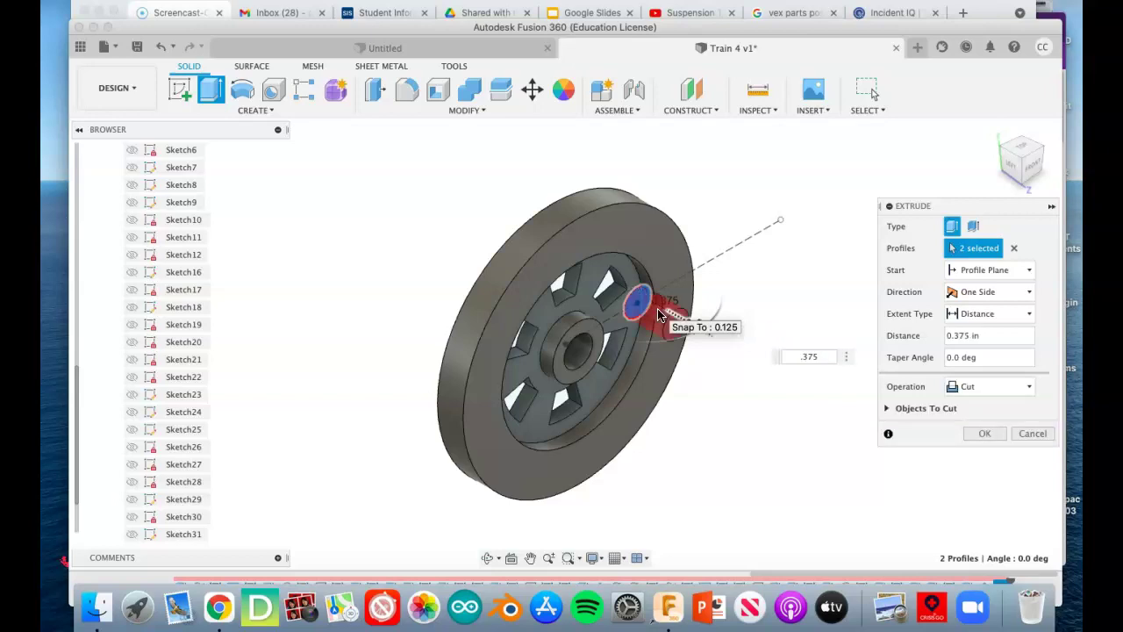
{"action": "key", "text": "Return"}
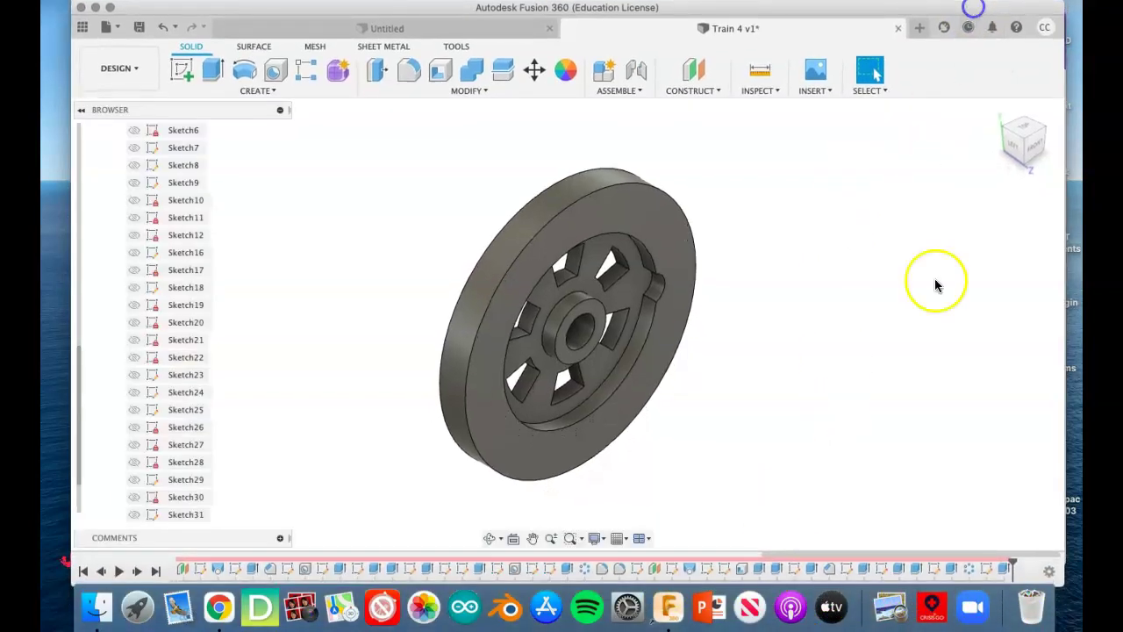
Step: Edit the small circle's extrude from Cut to Join, making a 0.375 in protruding pin
{"action": "double_click", "coordinate": [1005, 570]}
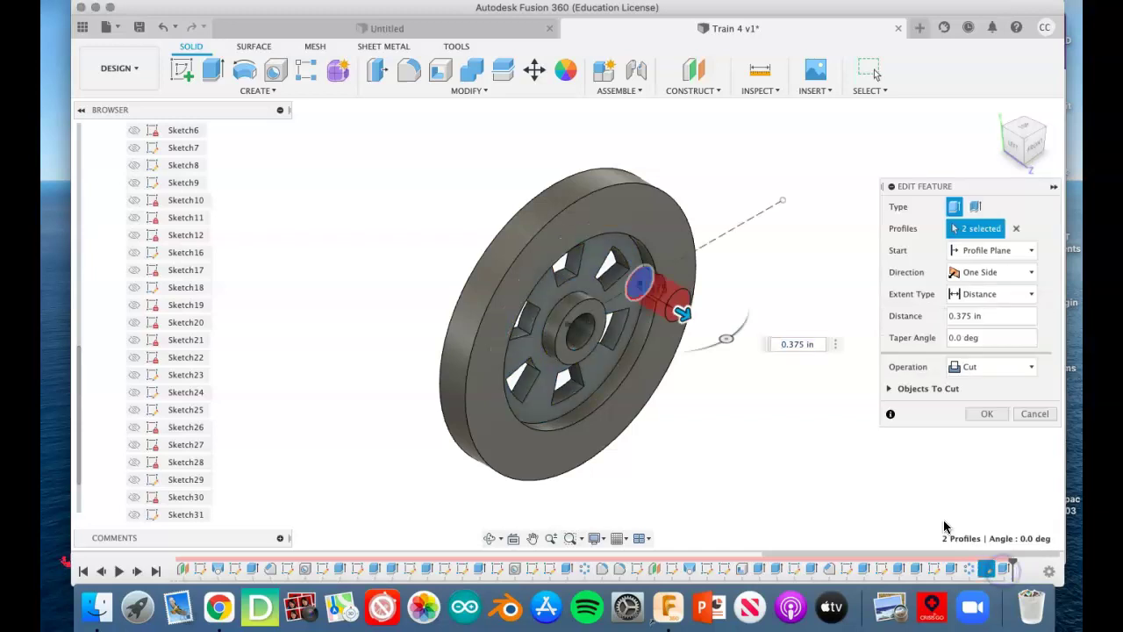
{"action": "left_click", "coordinate": [974, 371]}
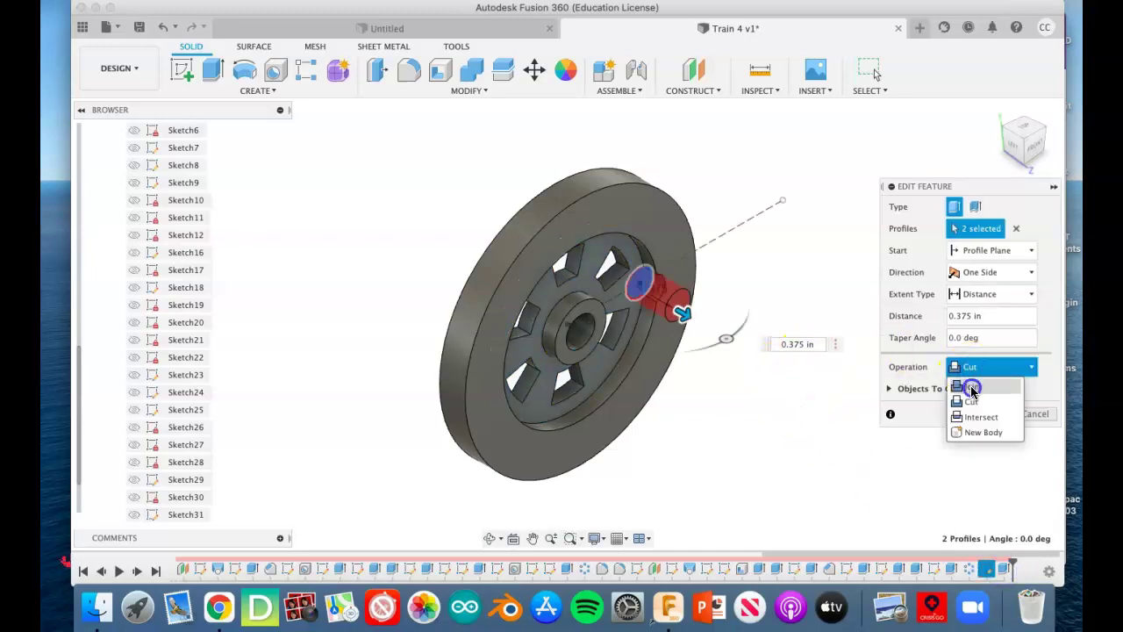
{"action": "left_click", "coordinate": [973, 388]}
{"action": "left_click", "coordinate": [990, 393]}
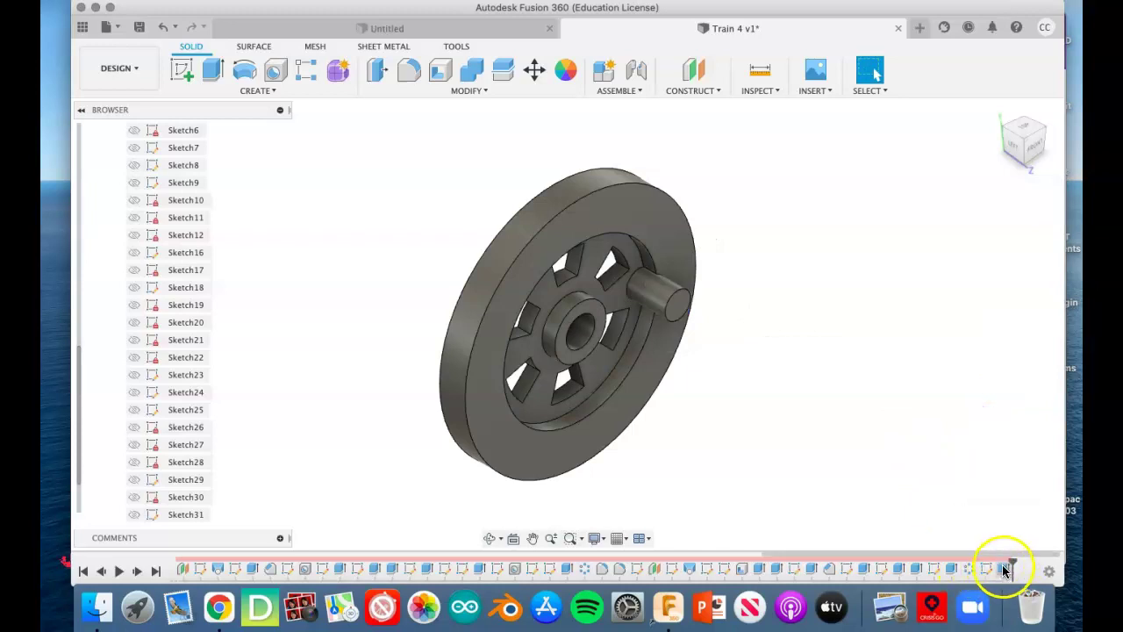
{"action": "left_click", "coordinate": [1046, 130]}
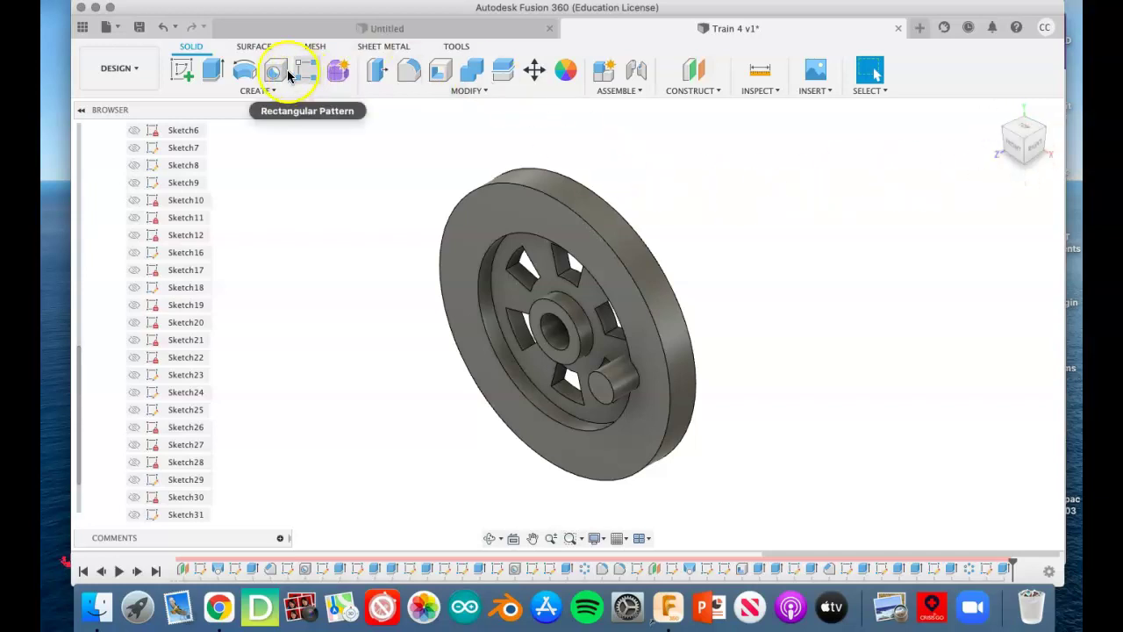
Step: Start a sketch on the pin's end face and draw a small circle at its centre
{"action": "left_click", "coordinate": [181, 71]}
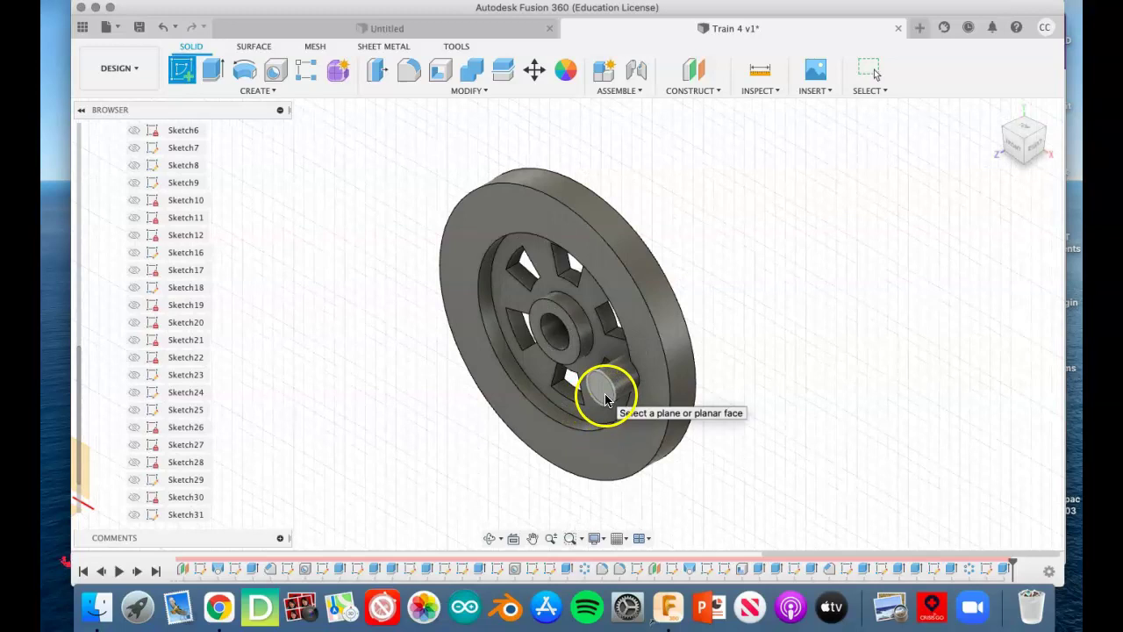
{"action": "left_click", "coordinate": [595, 399]}
{"action": "left_click", "coordinate": [451, 253]}
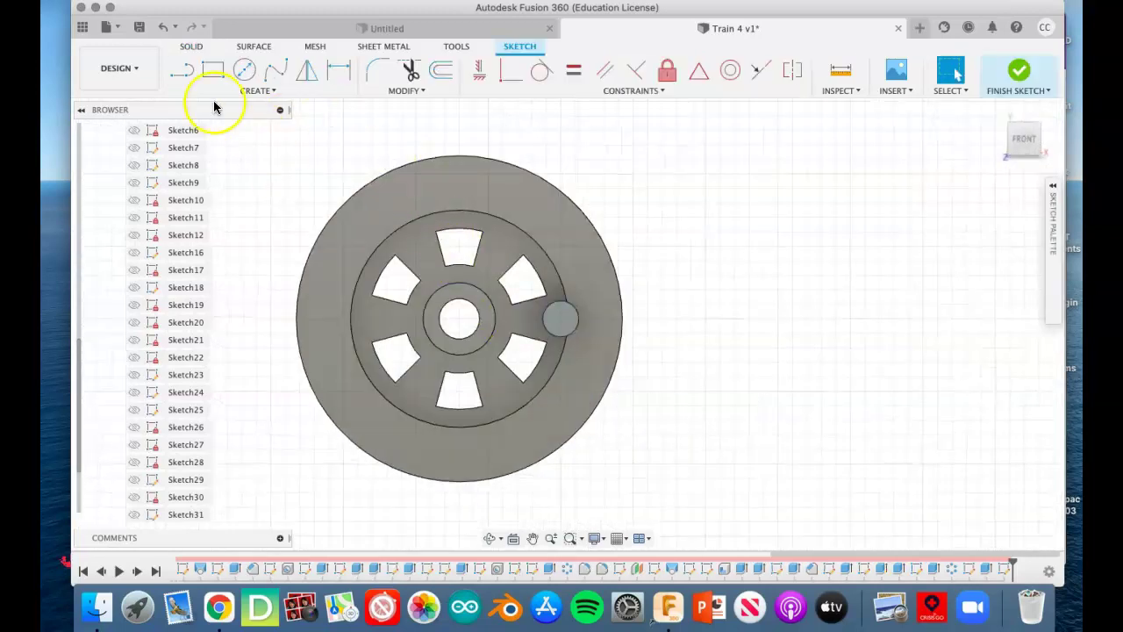
{"action": "left_click", "coordinate": [244, 70]}
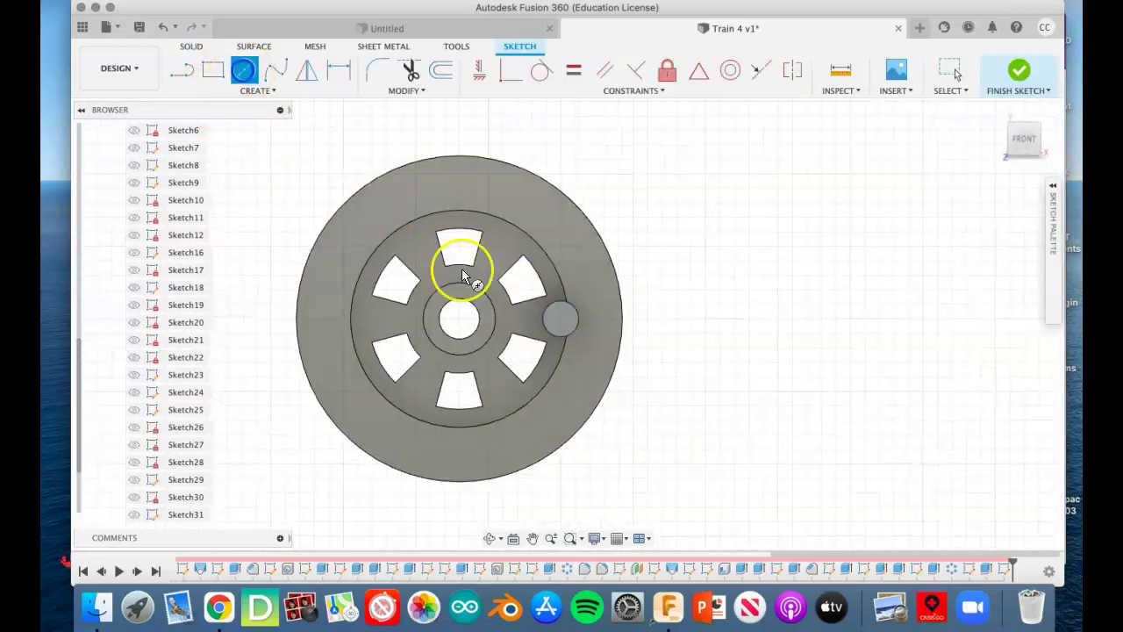
{"action": "left_click", "coordinate": [559, 319]}
{"action": "left_click", "coordinate": [568, 318]}
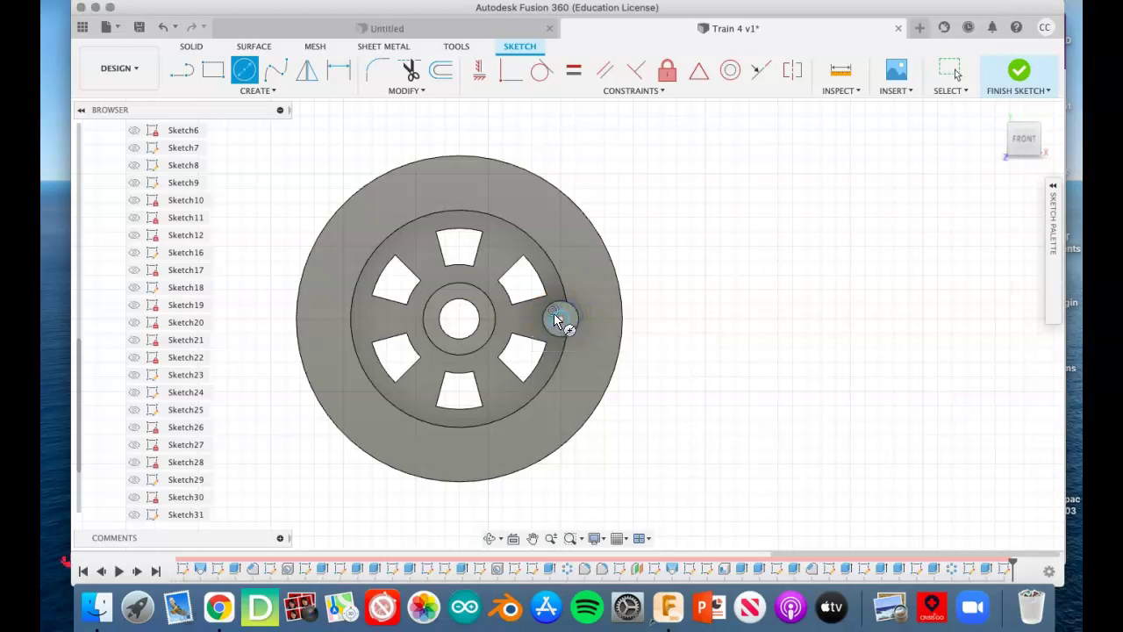
Step: Dimension the small circle to Ø0.125 in and finish the sketch
{"action": "key", "text": "d"}
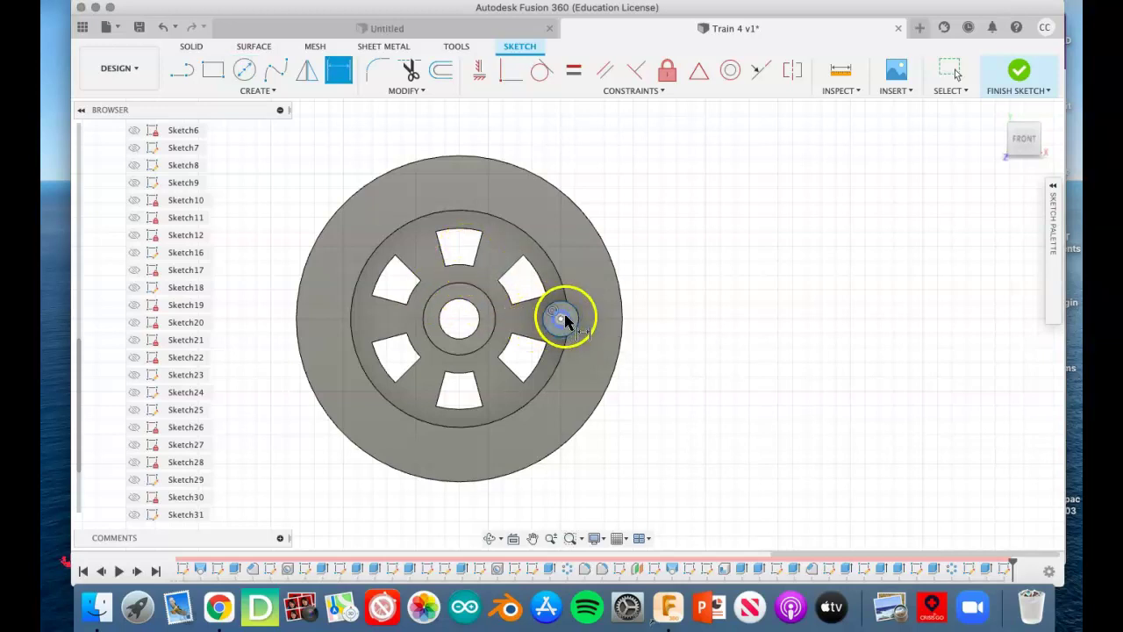
{"action": "left_click", "coordinate": [566, 322]}
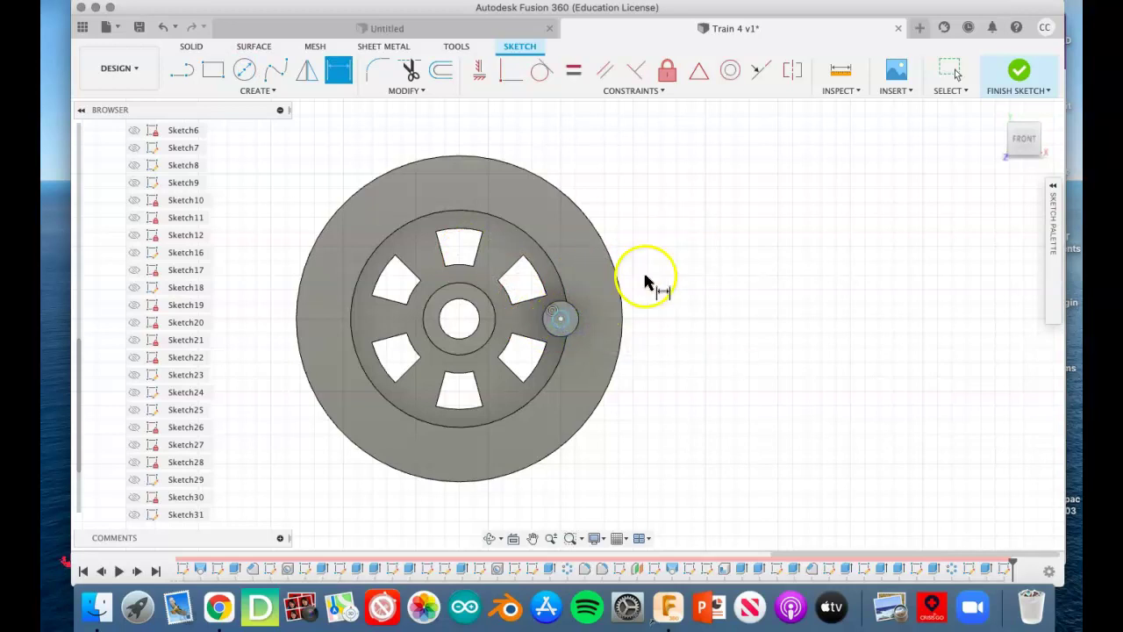
{"action": "right_click", "coordinate": [704, 268]}
{"action": "left_click", "coordinate": [650, 263]}
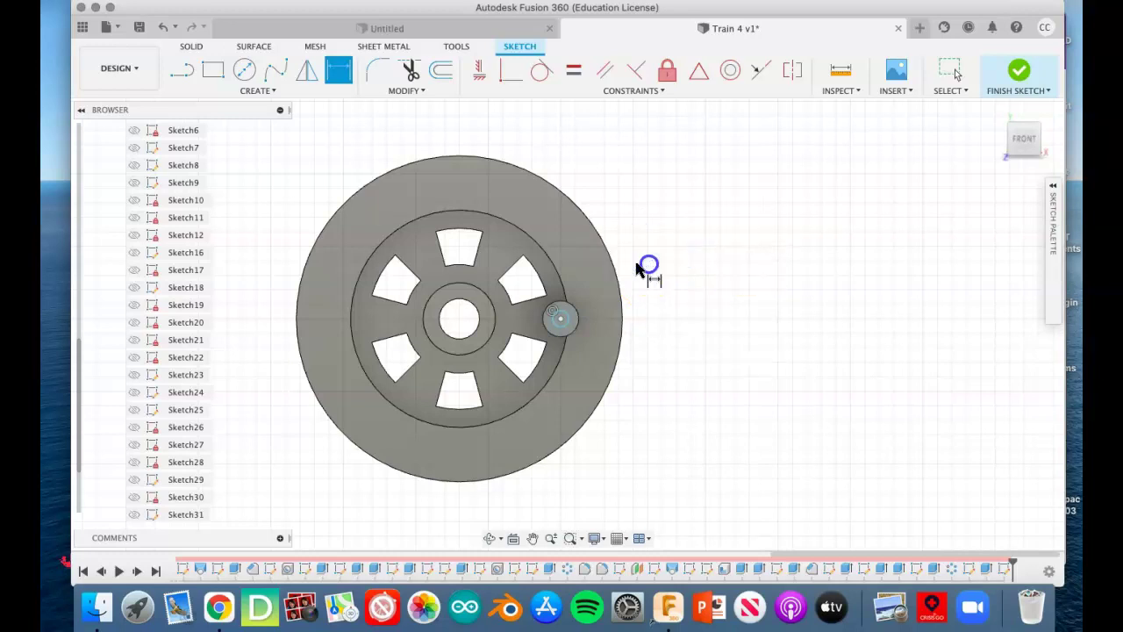
{"action": "left_click", "coordinate": [573, 308]}
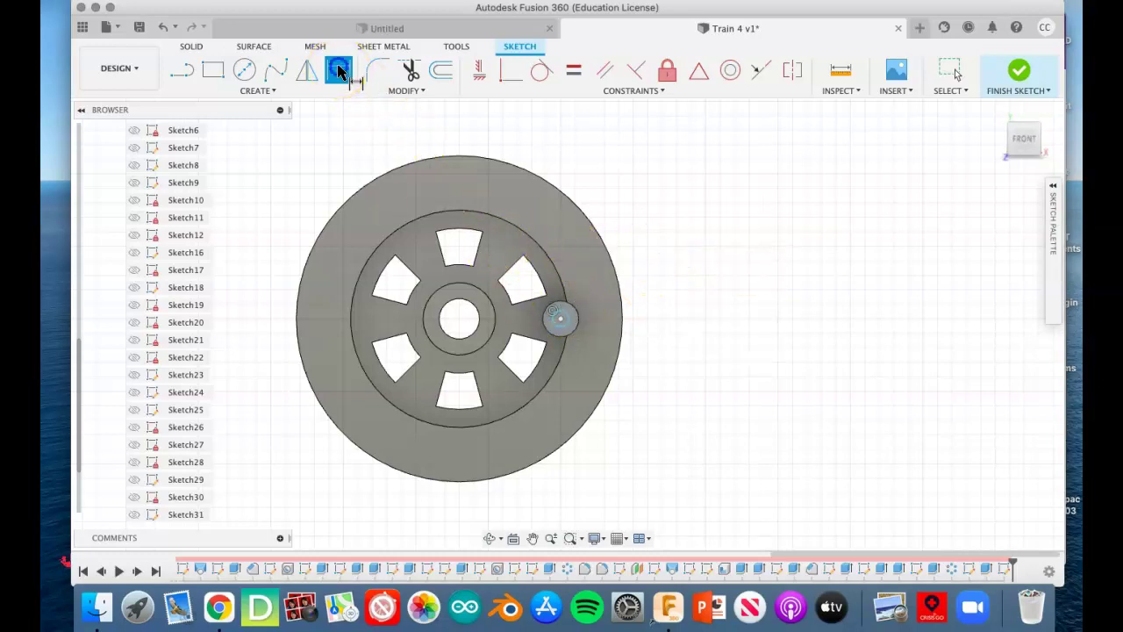
{"action": "left_click", "coordinate": [340, 72]}
{"action": "left_click", "coordinate": [565, 308]}
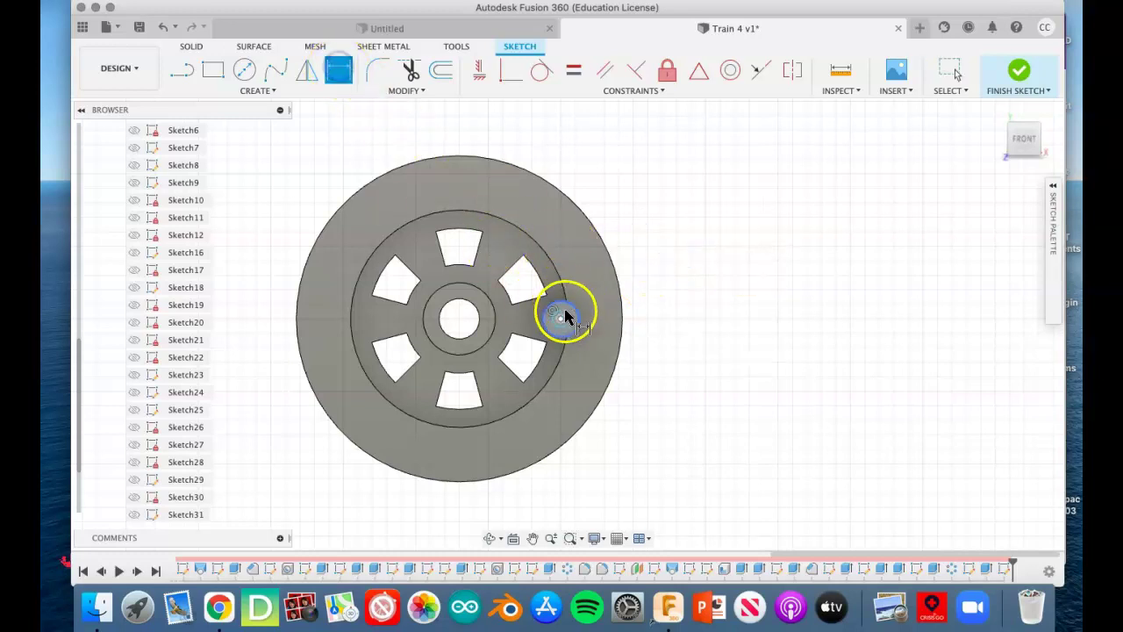
{"action": "left_click", "coordinate": [656, 255]}
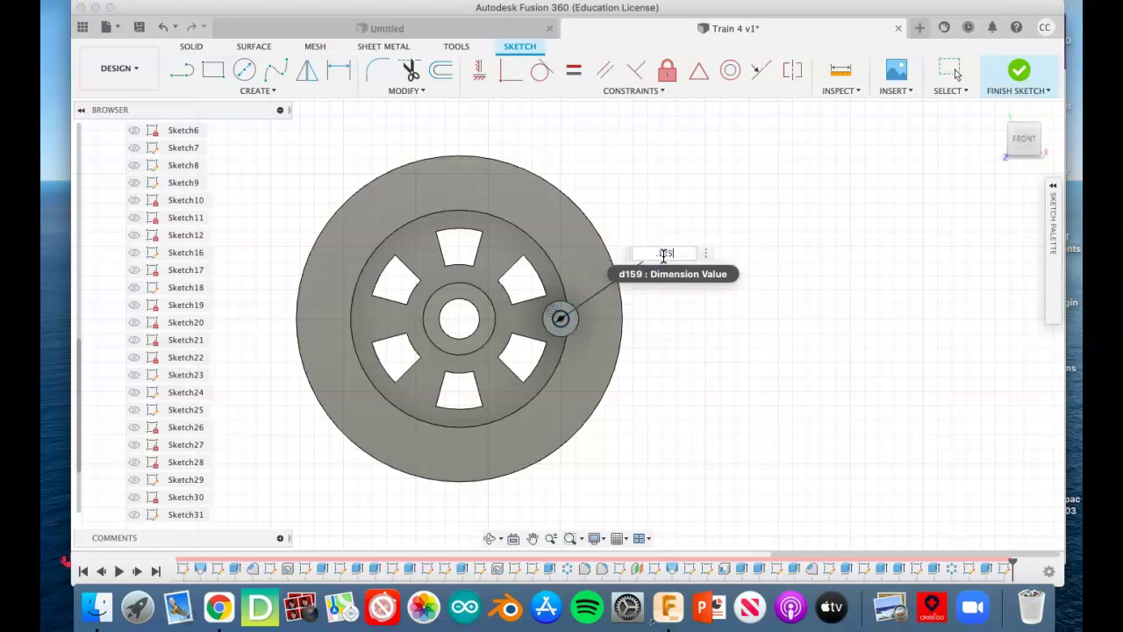
{"action": "key", "text": "Return"}
{"action": "left_click", "coordinate": [1020, 72]}
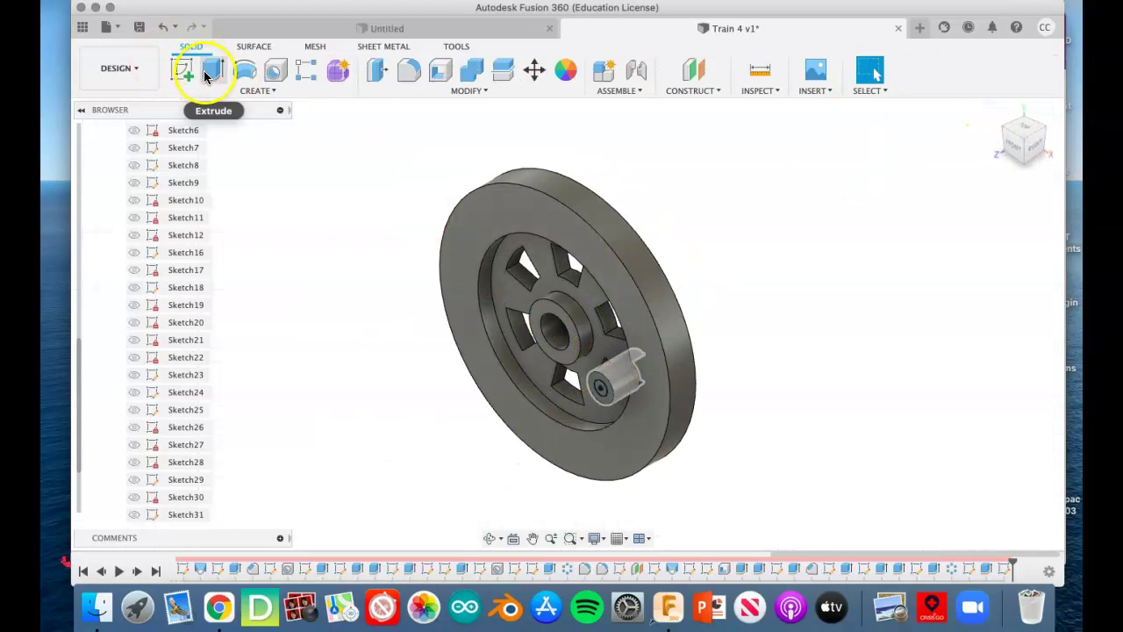
Step: Extrude the small circle 0.125 in into a stub, then start a sketch on the wheel's front face
{"action": "left_click", "coordinate": [207, 74]}
{"action": "left_click", "coordinate": [605, 389]}
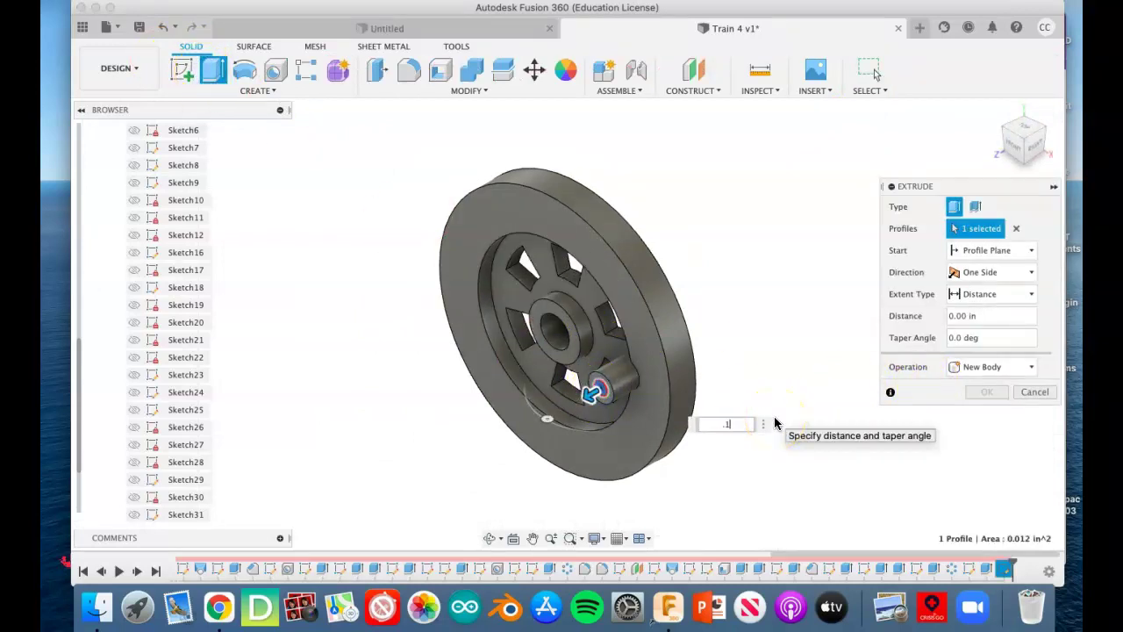
{"action": "type", "text": ".125"}
{"action": "key", "text": "Return"}
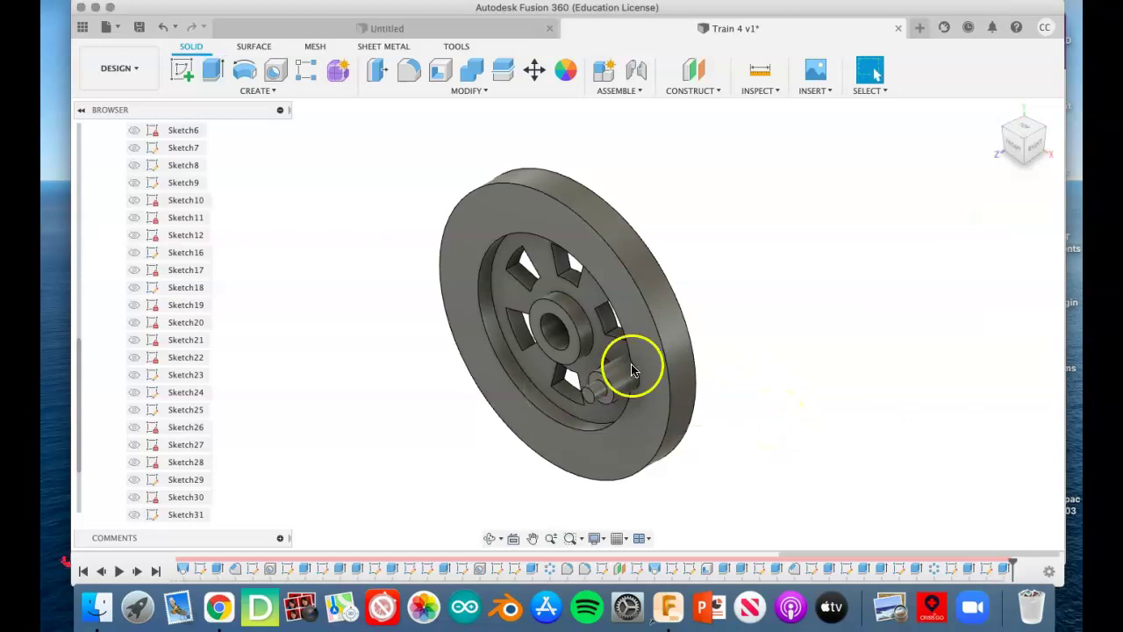
{"action": "left_click", "coordinate": [181, 70]}
{"action": "left_click", "coordinate": [614, 430]}
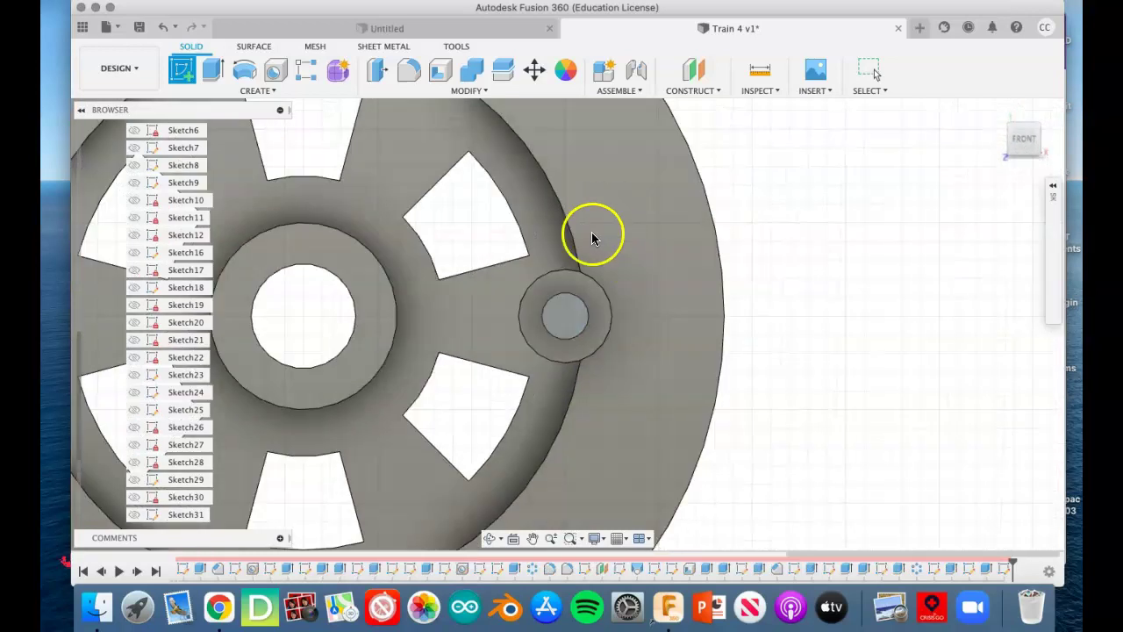
Step: Mark the pin centre with a sketch point and drill a Ø0.0625 in, 0.25 in deep hole there
{"action": "left_click", "coordinate": [258, 91]}
{"action": "left_click", "coordinate": [205, 229]}
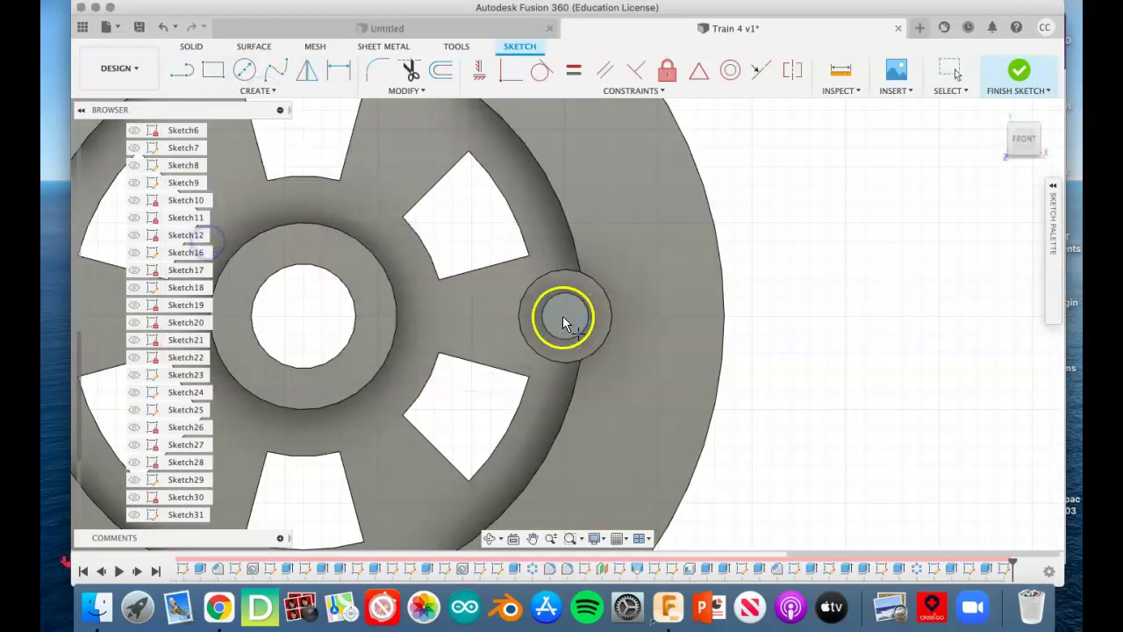
{"action": "left_click", "coordinate": [1018, 70]}
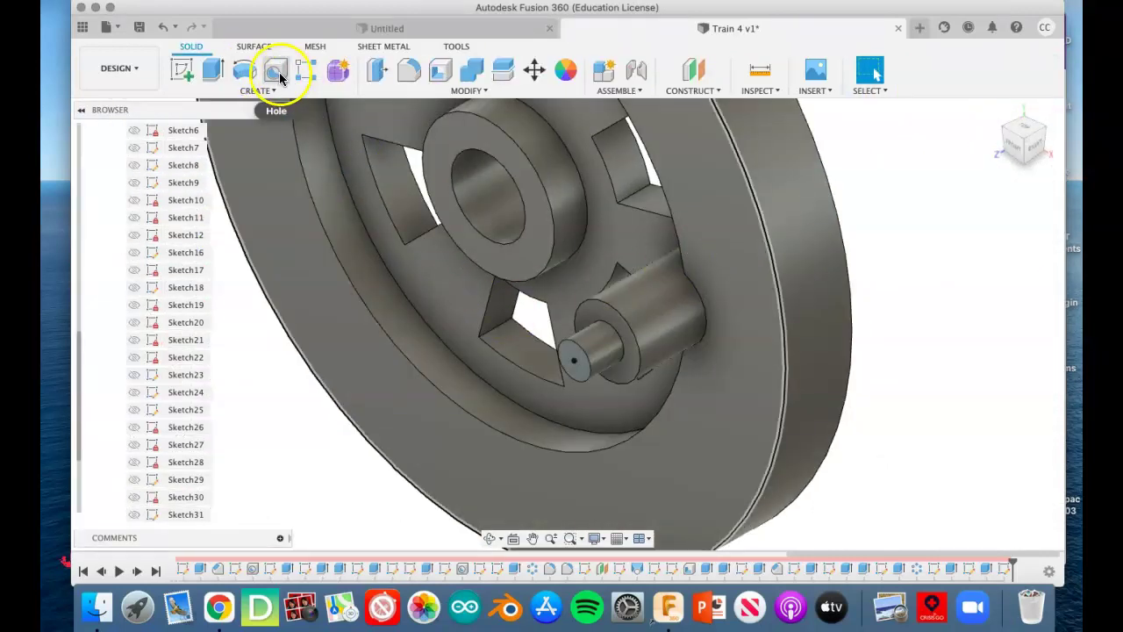
{"action": "left_click", "coordinate": [279, 79]}
{"action": "left_click", "coordinate": [572, 363]}
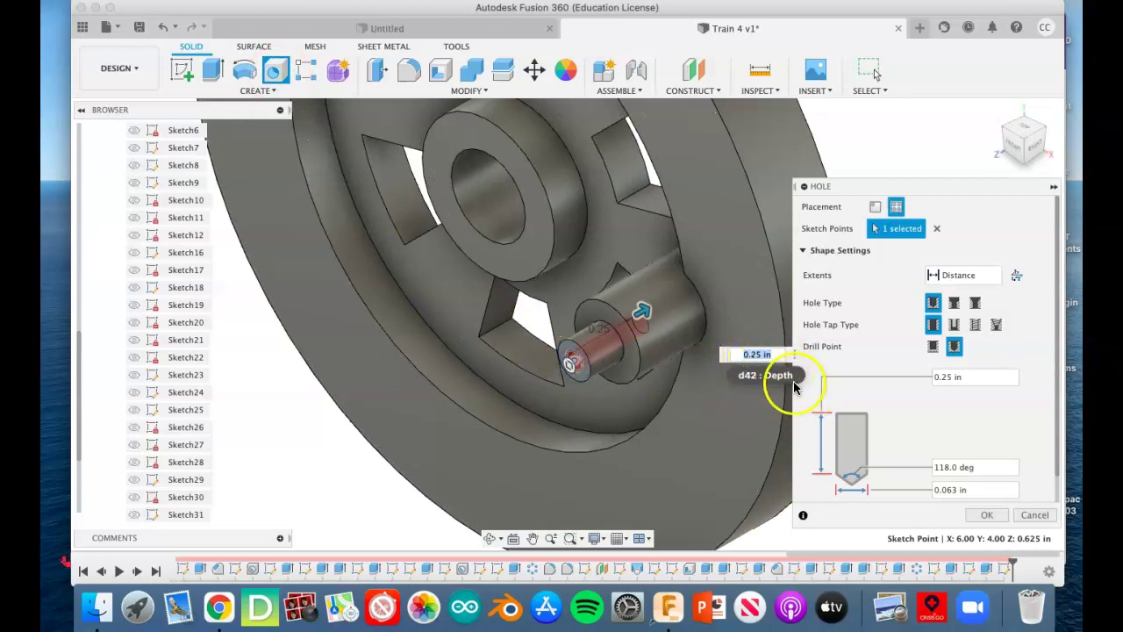
{"action": "scroll", "coordinate": [964, 427], "scroll_direction": "down", "scroll_amount": 1}
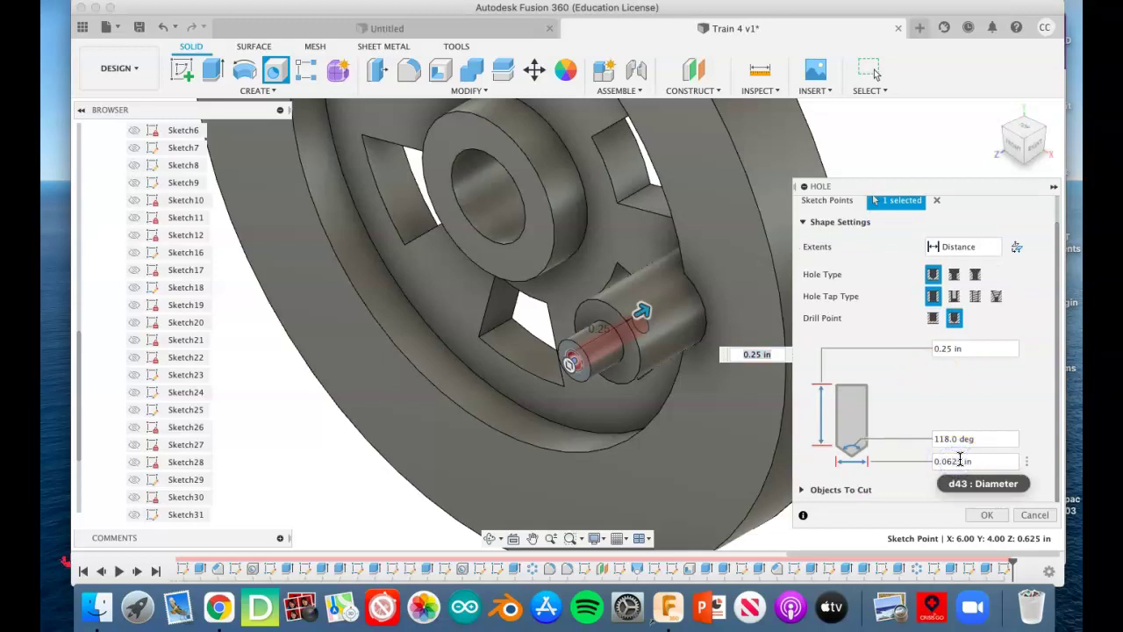
{"action": "key", "text": "Return"}
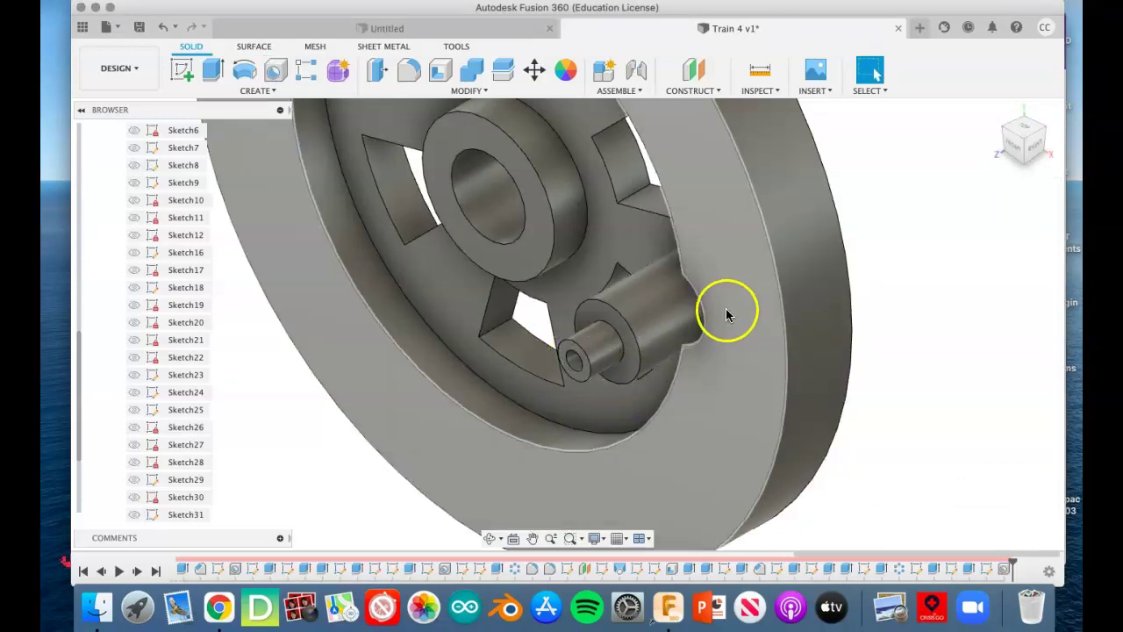
Step: Fillet the four inner hub and rim groove edges with a 0.0625 in radius
{"action": "middle_click_drag", "start_coordinate": [724, 329], "coordinate": [948, 188], "text": "shift"}
{"action": "middle_click_drag", "start_coordinate": [852, 263], "coordinate": [843, 311], "text": "shift"}
{"action": "scroll", "coordinate": [842, 311], "scroll_direction": "down", "scroll_amount": 5}
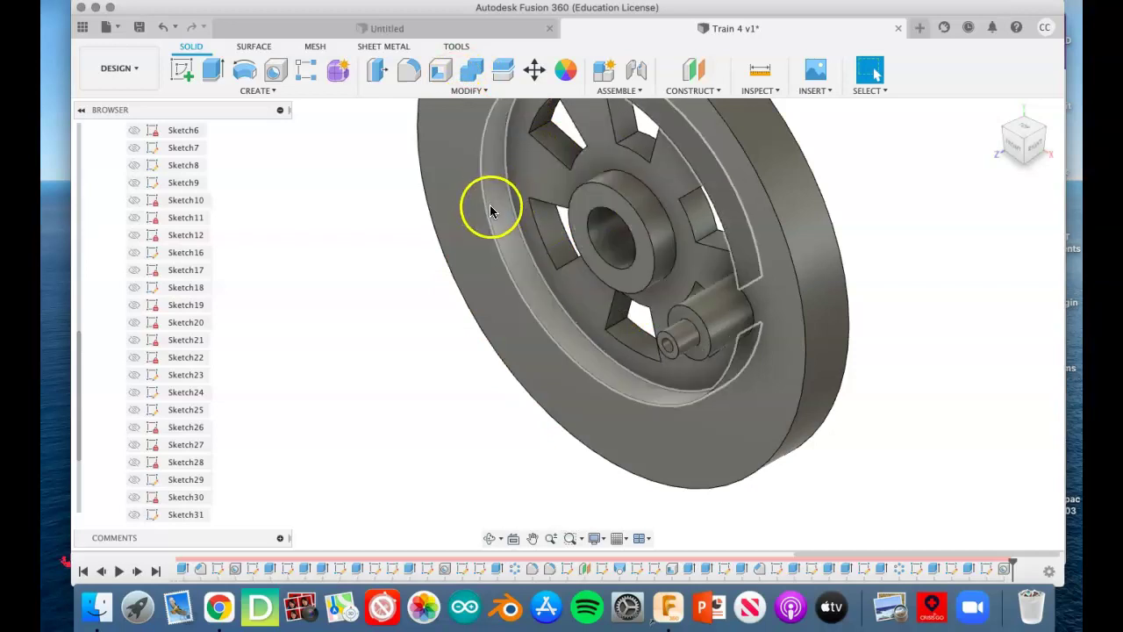
{"action": "left_click", "coordinate": [409, 70]}
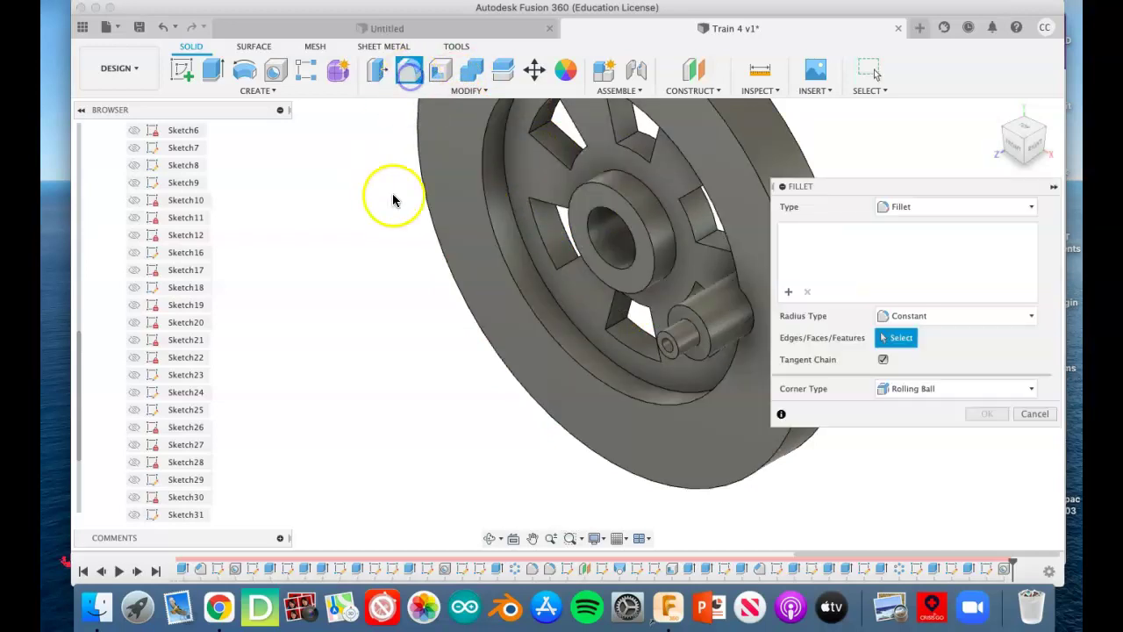
{"action": "left_click", "coordinate": [621, 372]}
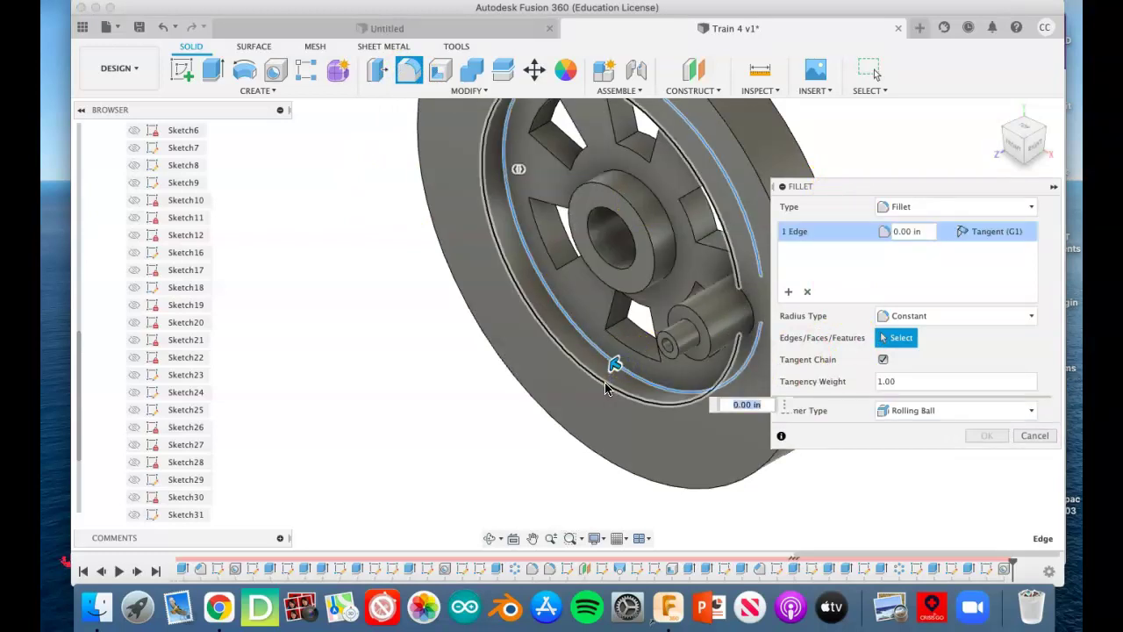
{"action": "left_click", "coordinate": [602, 321]}
{"action": "left_click", "coordinate": [678, 267]}
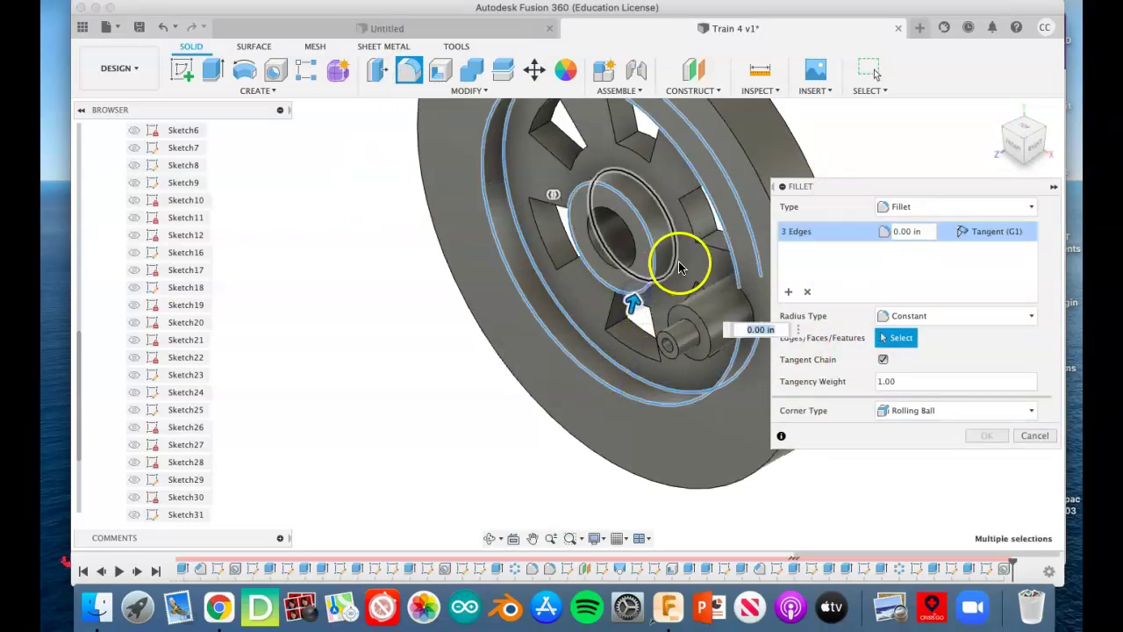
{"action": "left_click", "coordinate": [514, 334]}
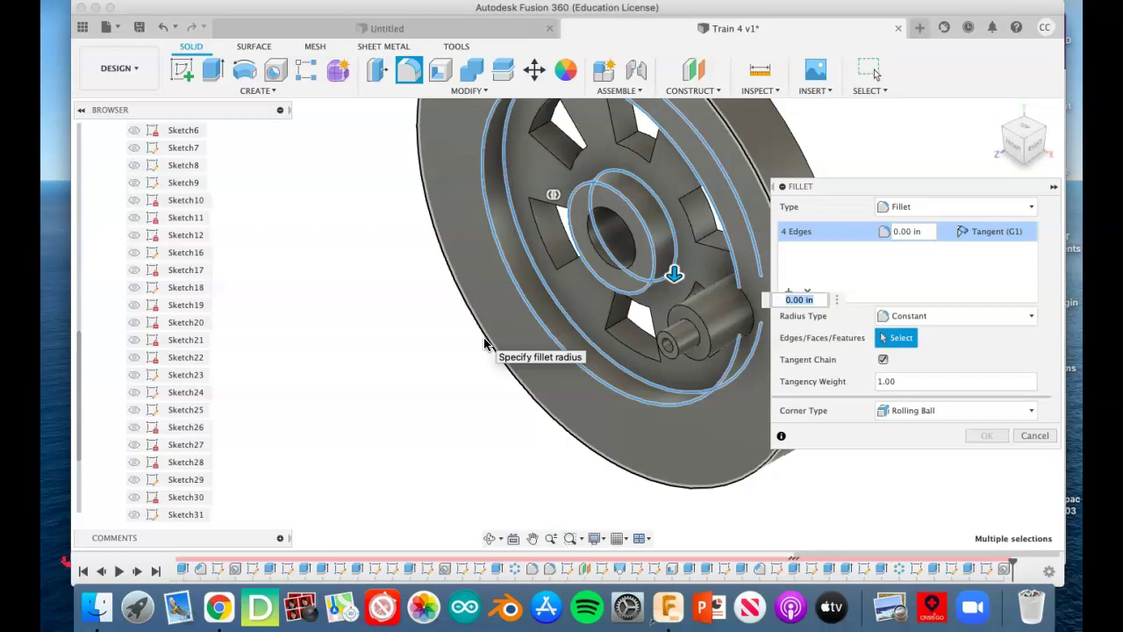
{"action": "type", "text": "625"}
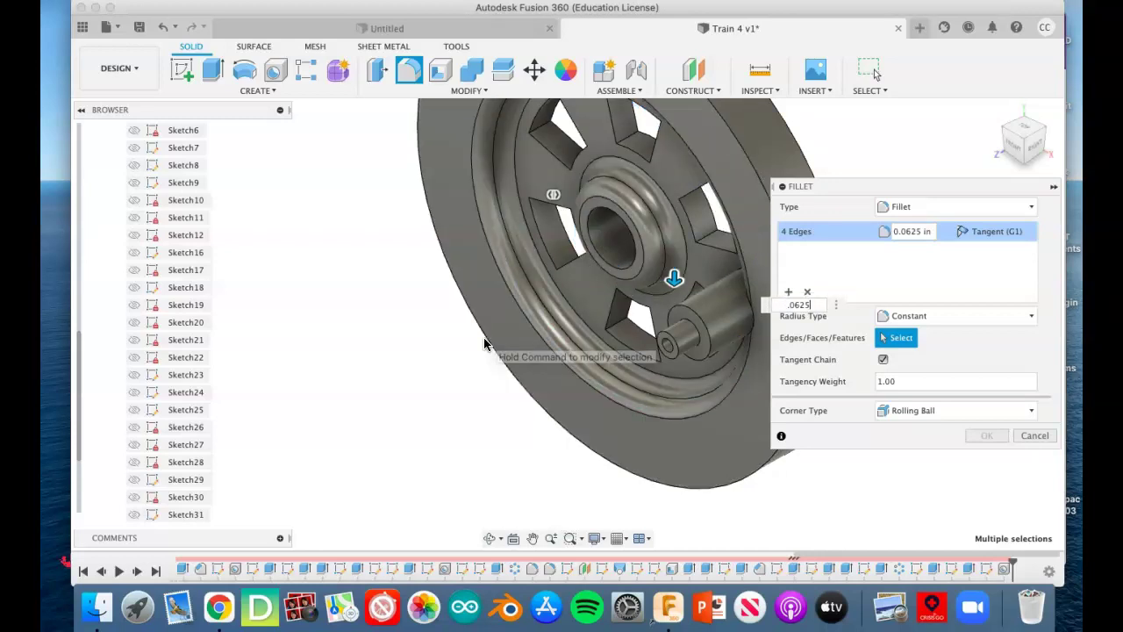
{"action": "key", "text": "Return"}
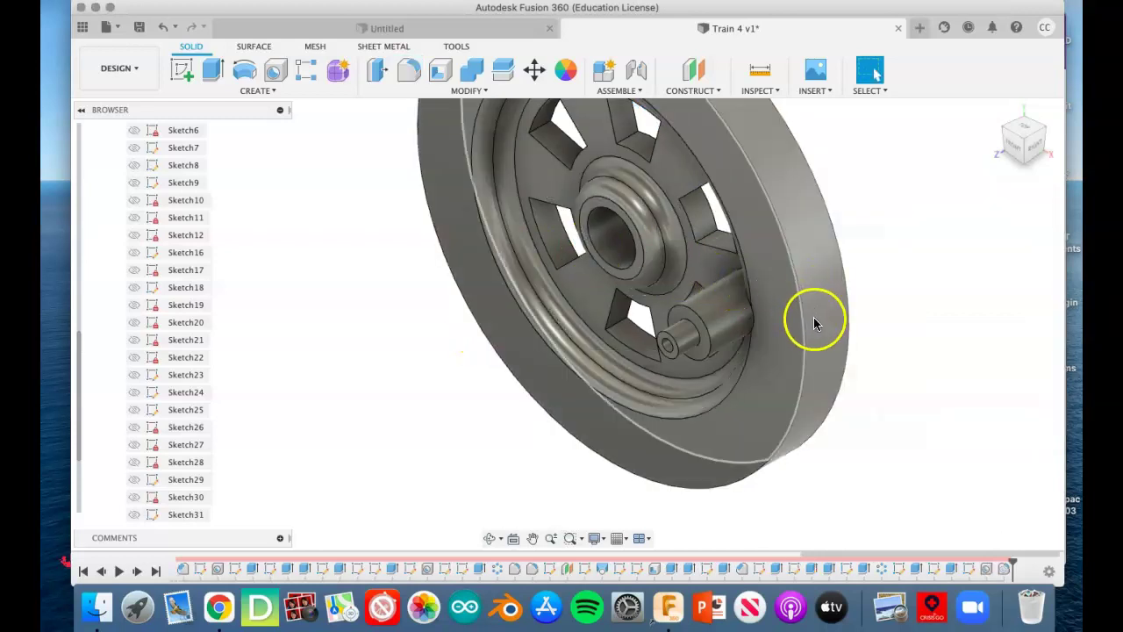
Step: Fillet the two outer rim edges of the wheel with a 0.2 in radius
{"action": "key", "text": "f"}
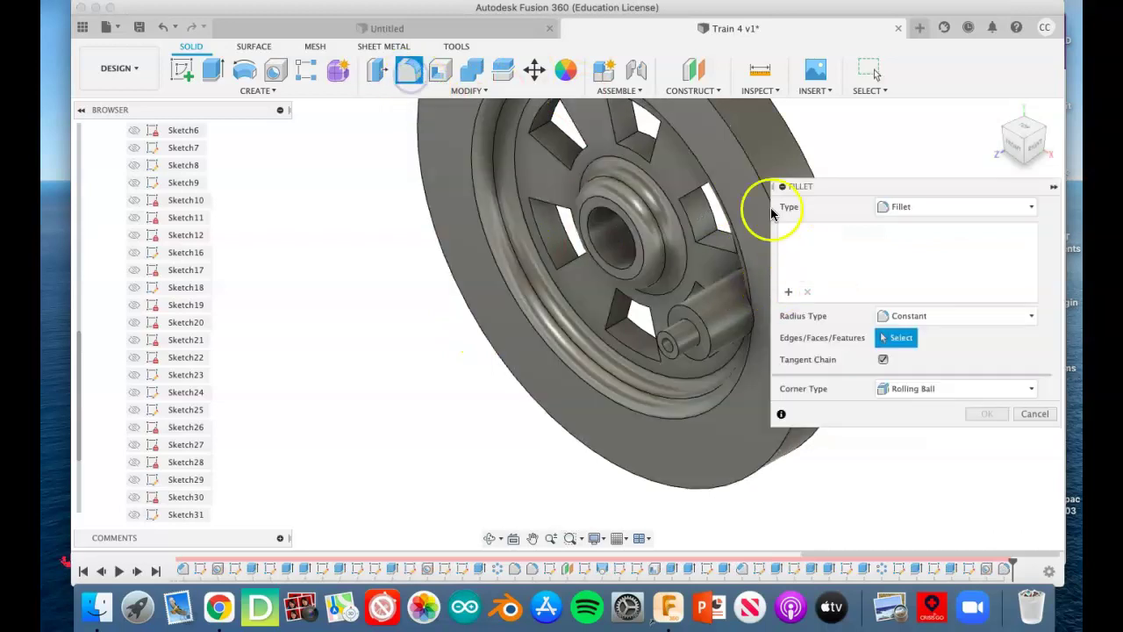
{"action": "left_click", "coordinate": [753, 166]}
{"action": "left_click", "coordinate": [798, 143]}
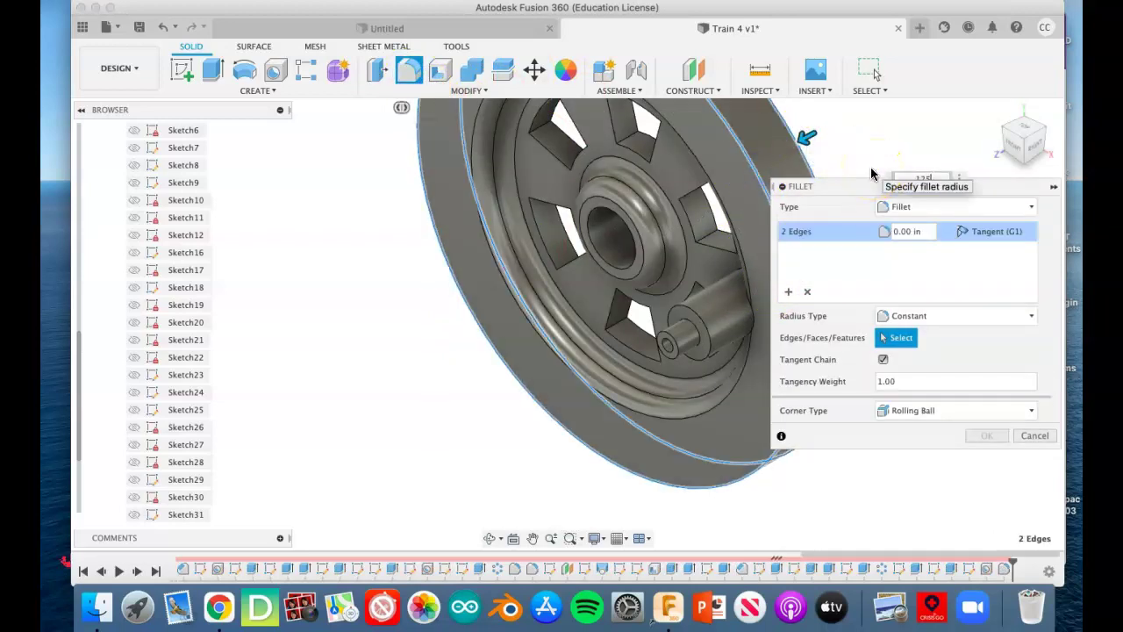
{"action": "type", "text": "0.2"}
{"action": "key", "text": "Return"}
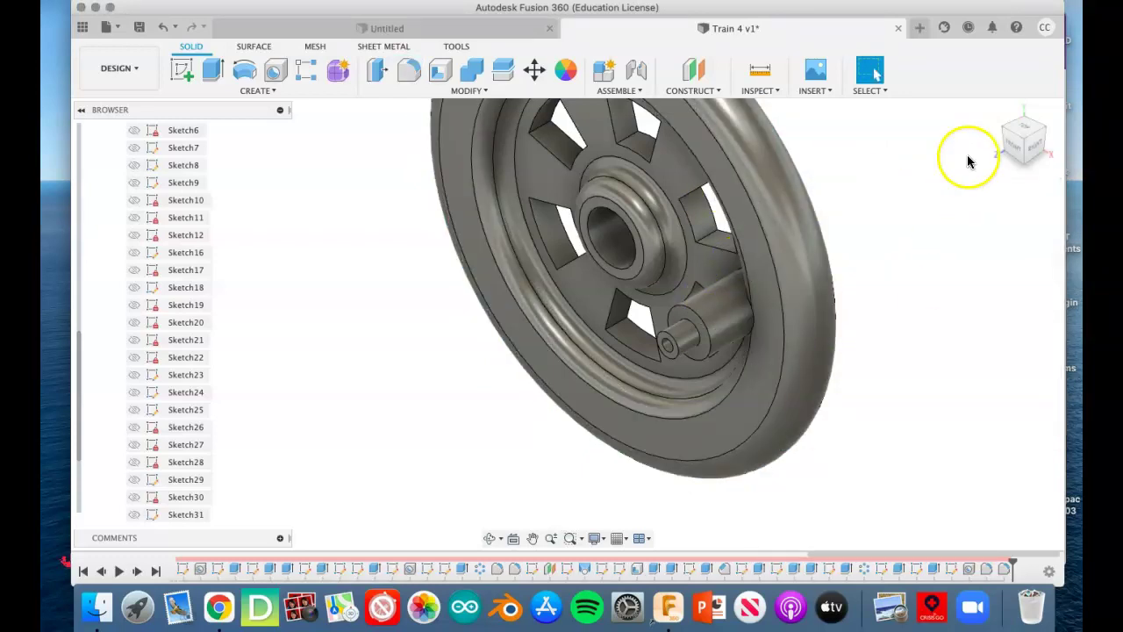
{"action": "left_click", "coordinate": [995, 109]}
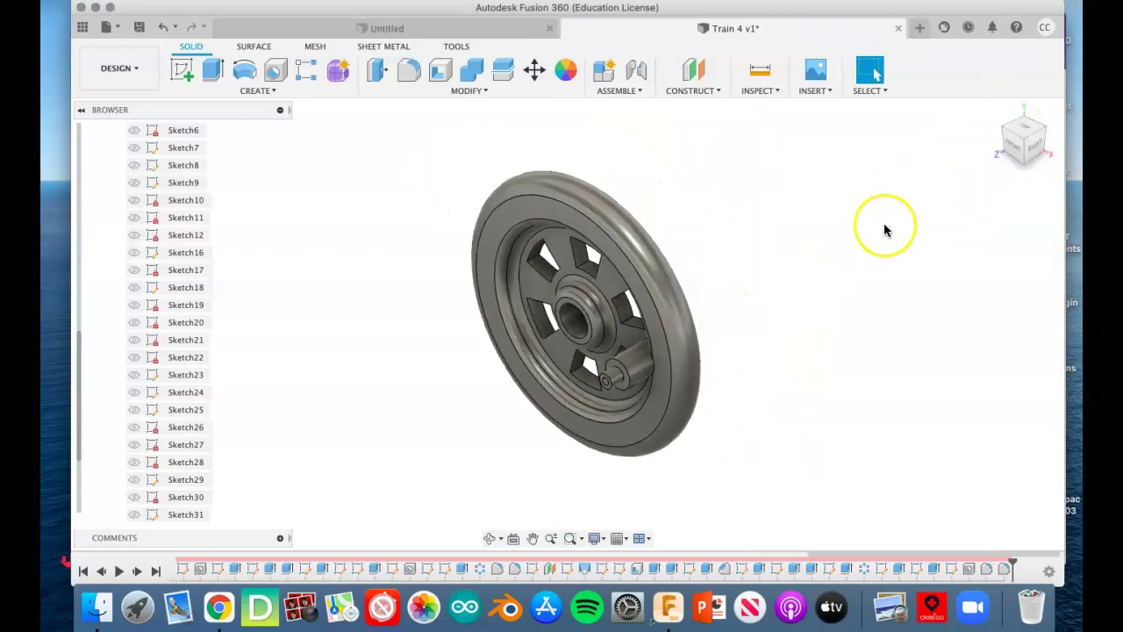
{"action": "left_click", "coordinate": [1006, 132]}
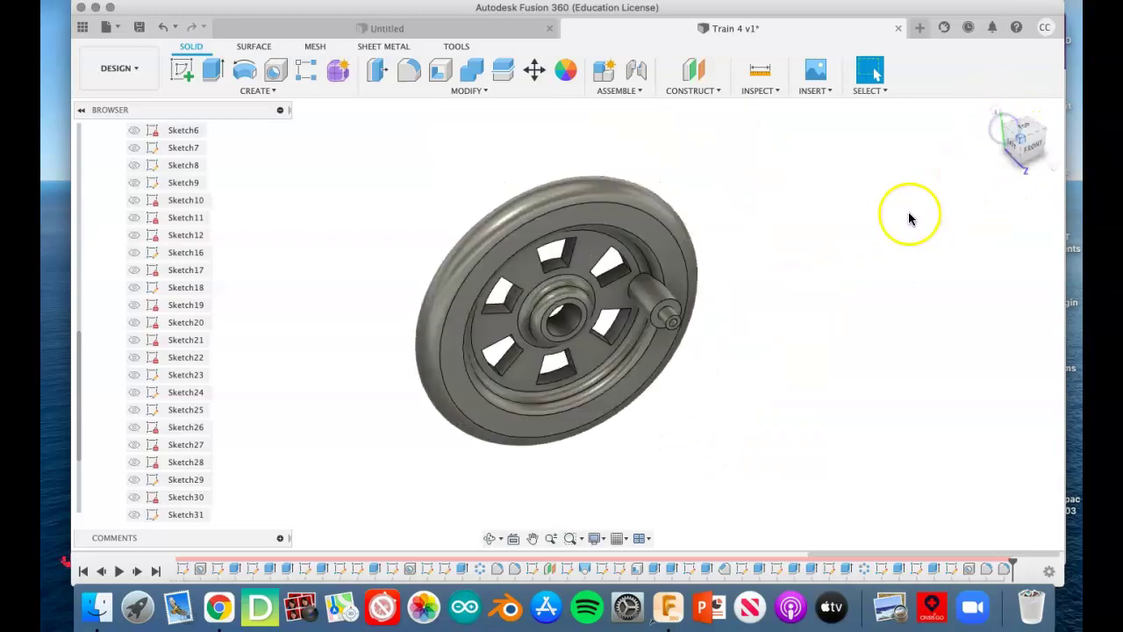
{"action": "left_click", "coordinate": [622, 278]}
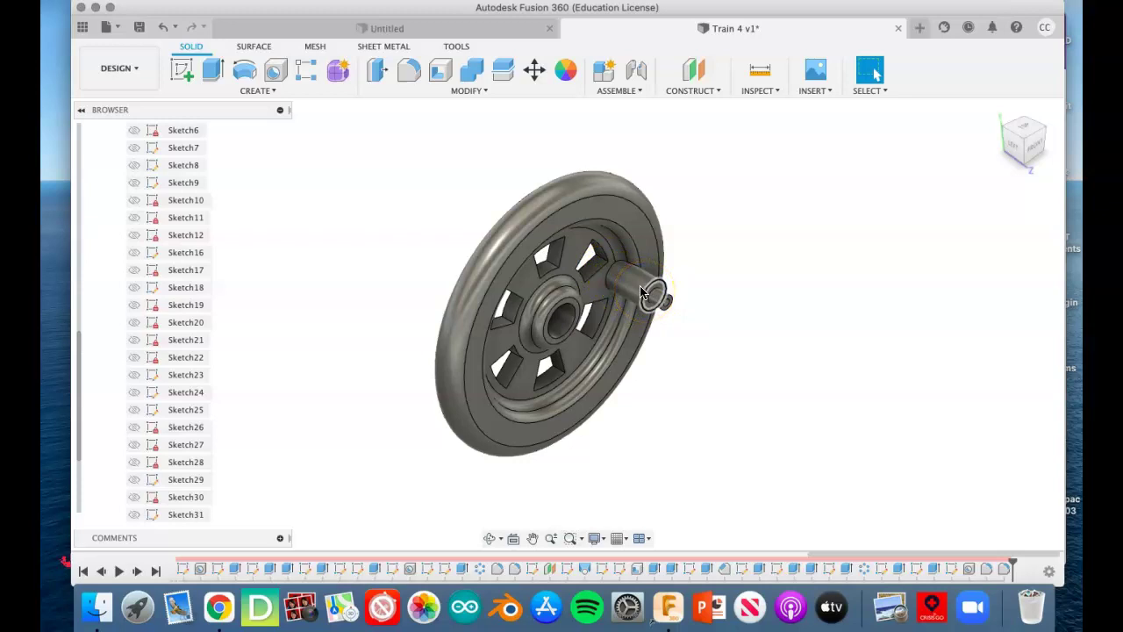
{"action": "left_click", "coordinate": [1027, 166]}
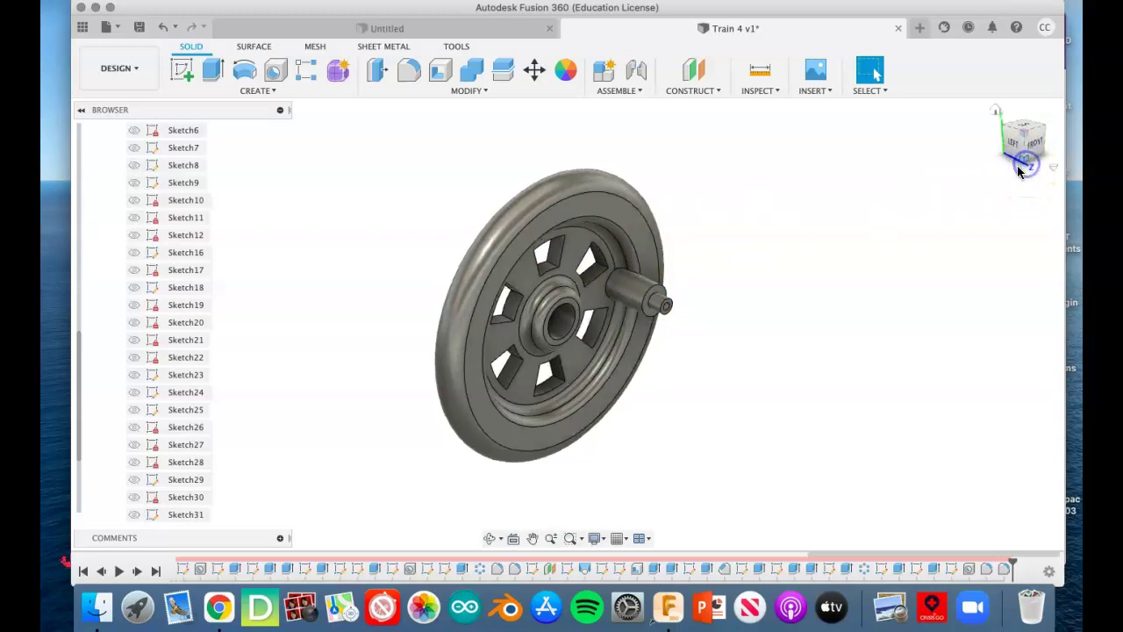